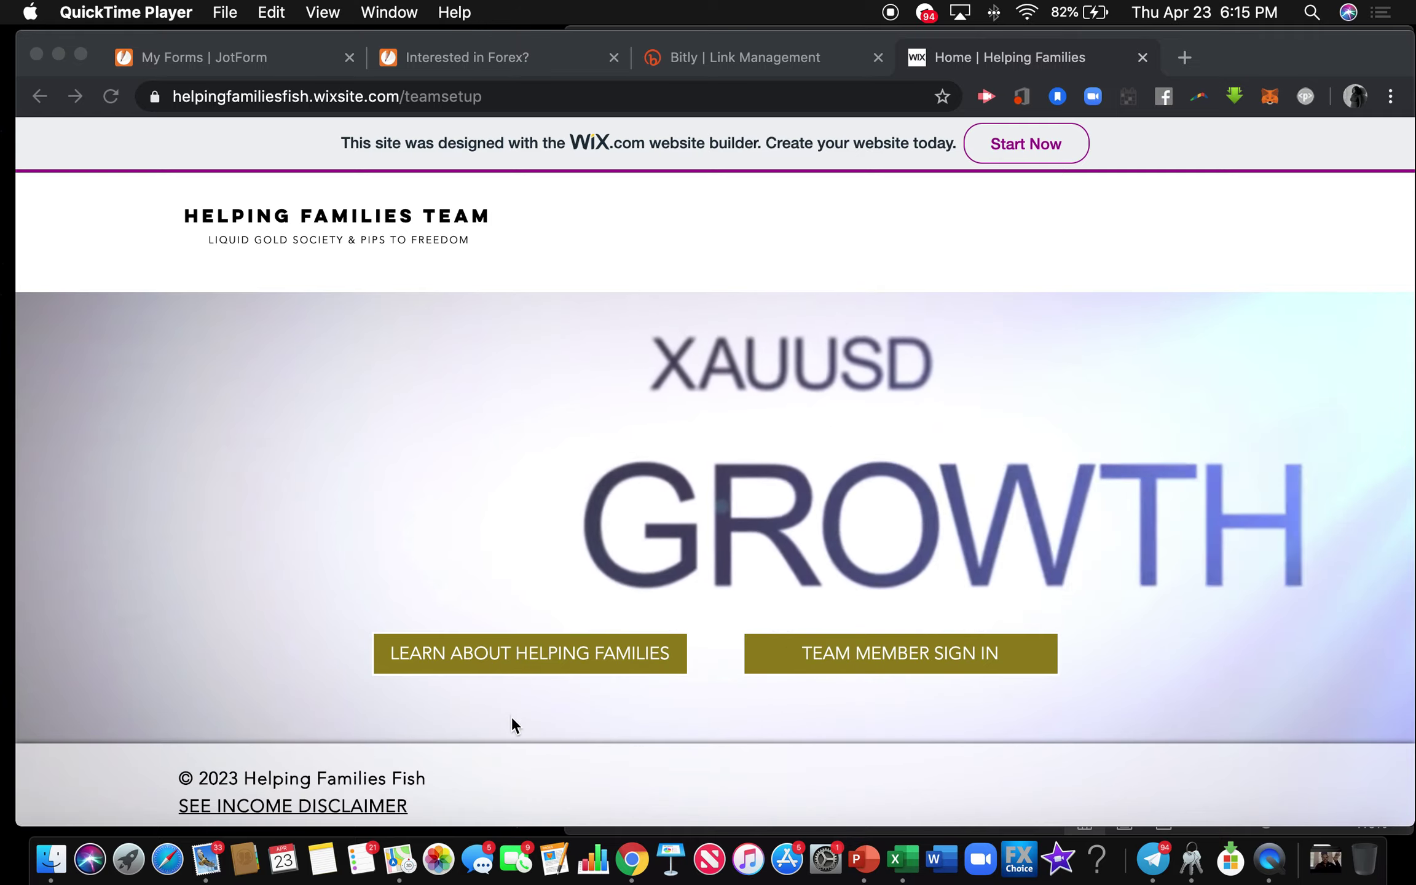
View the Wix Helping Families overview page, then return to JotForm's My Forms list.
click(505, 776)
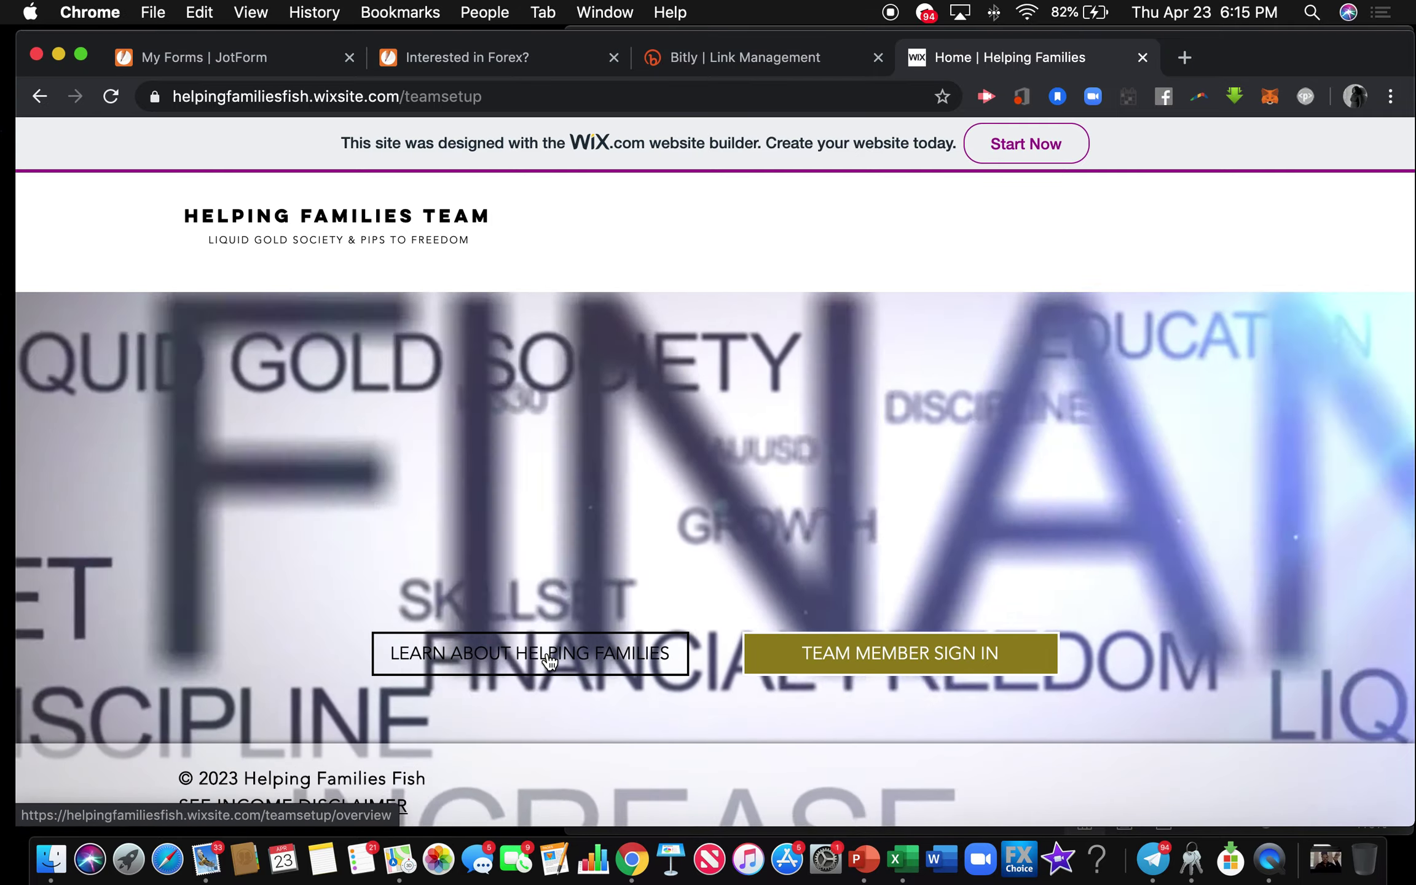
click(549, 658)
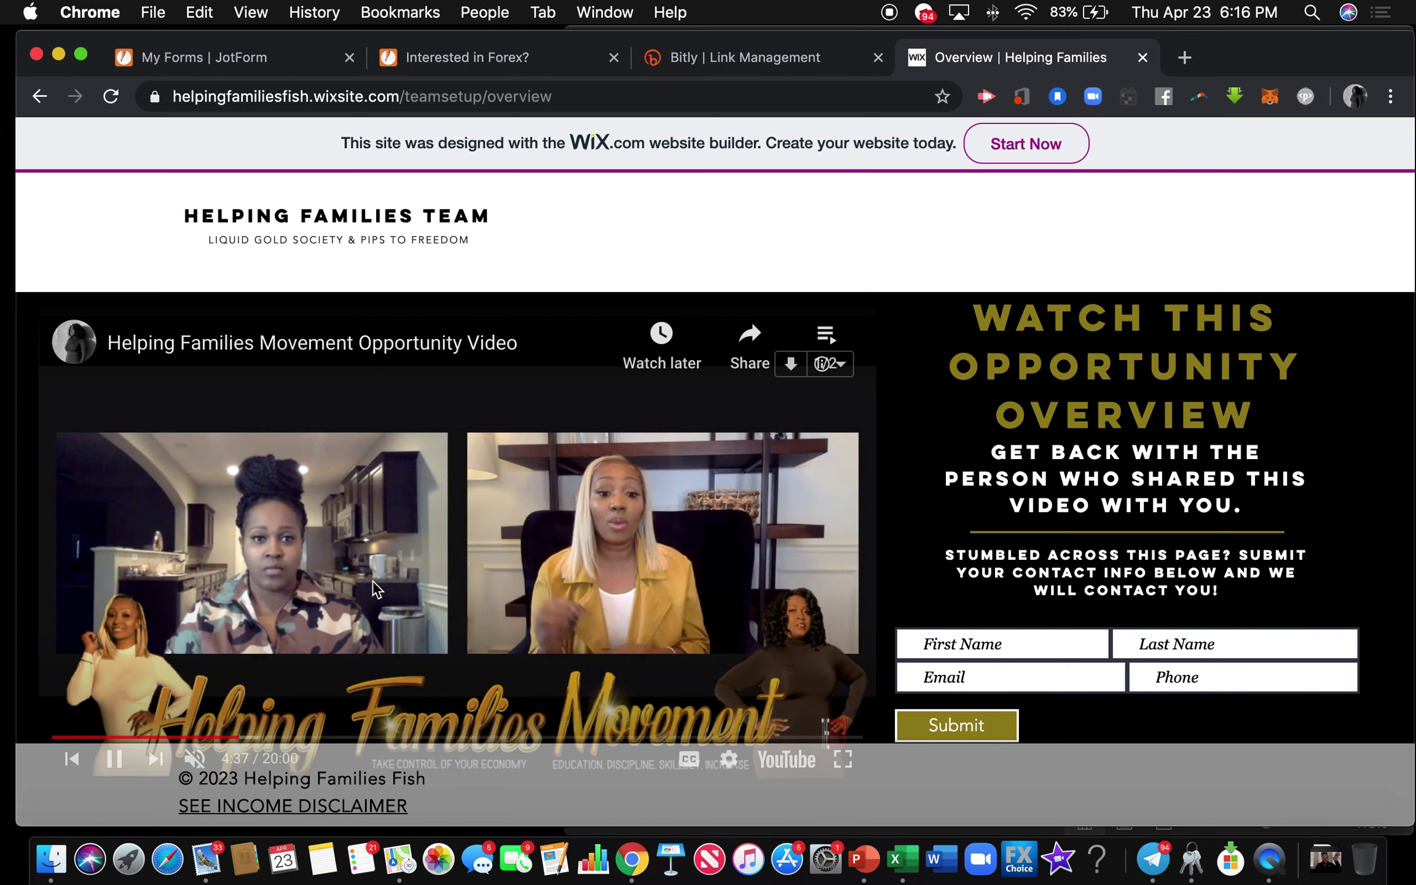
scroll(591, 512, down, 2)
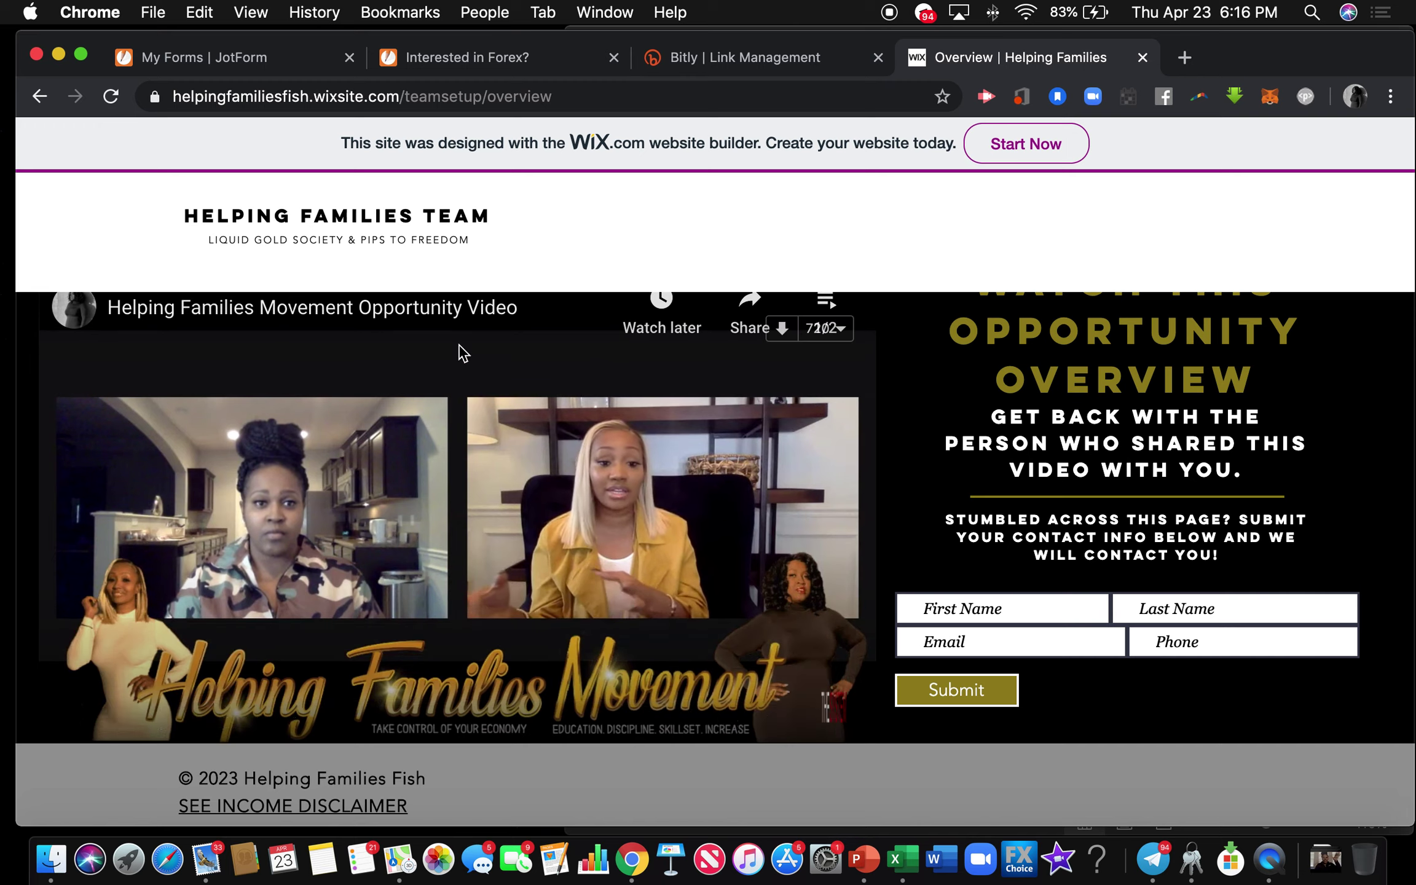
click(246, 57)
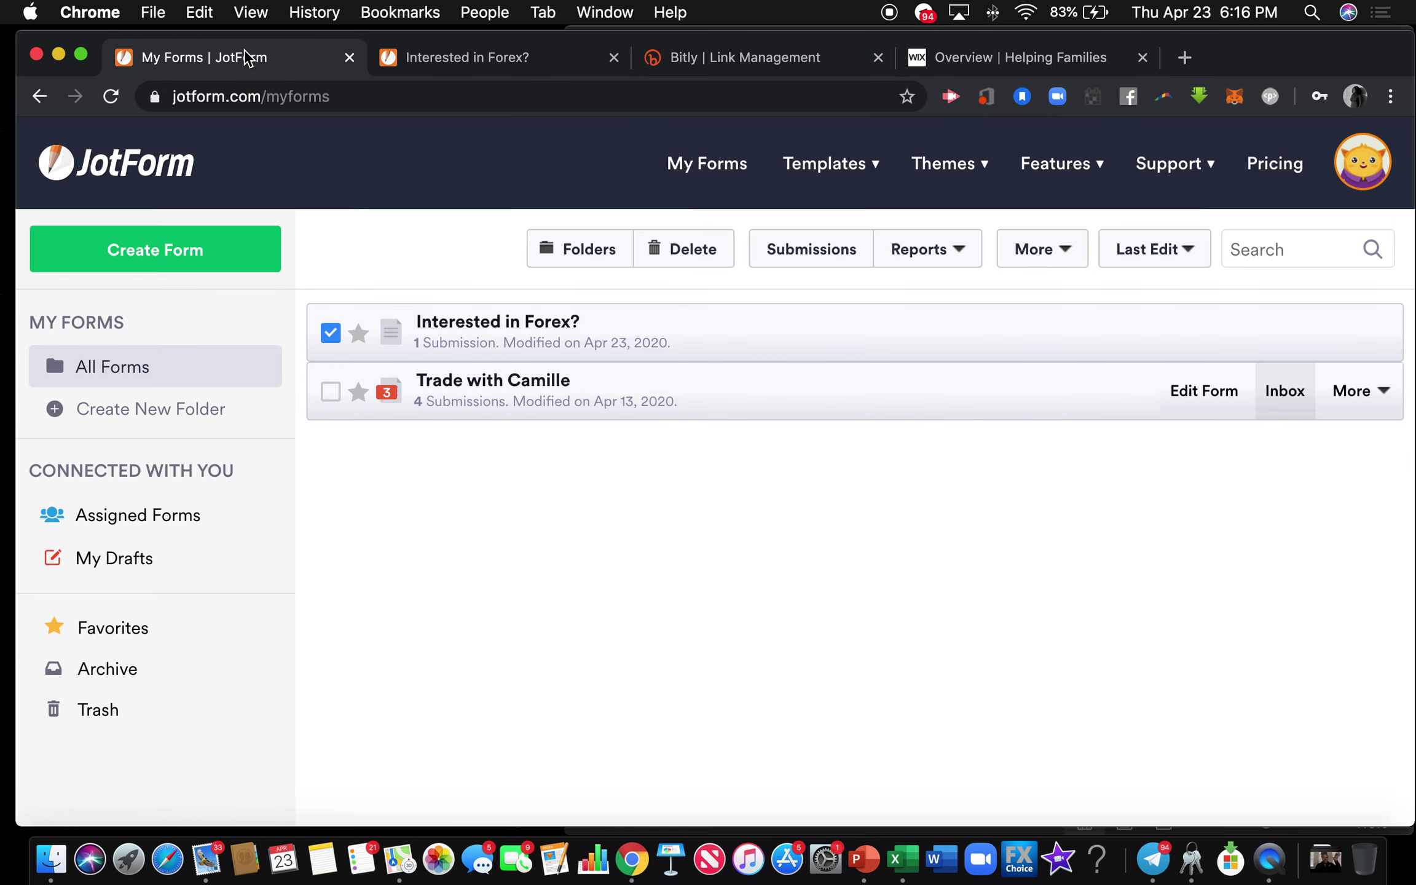
Deselect the Interested in Forex? form and create a new blank Classic Form from scratch.
click(331, 335)
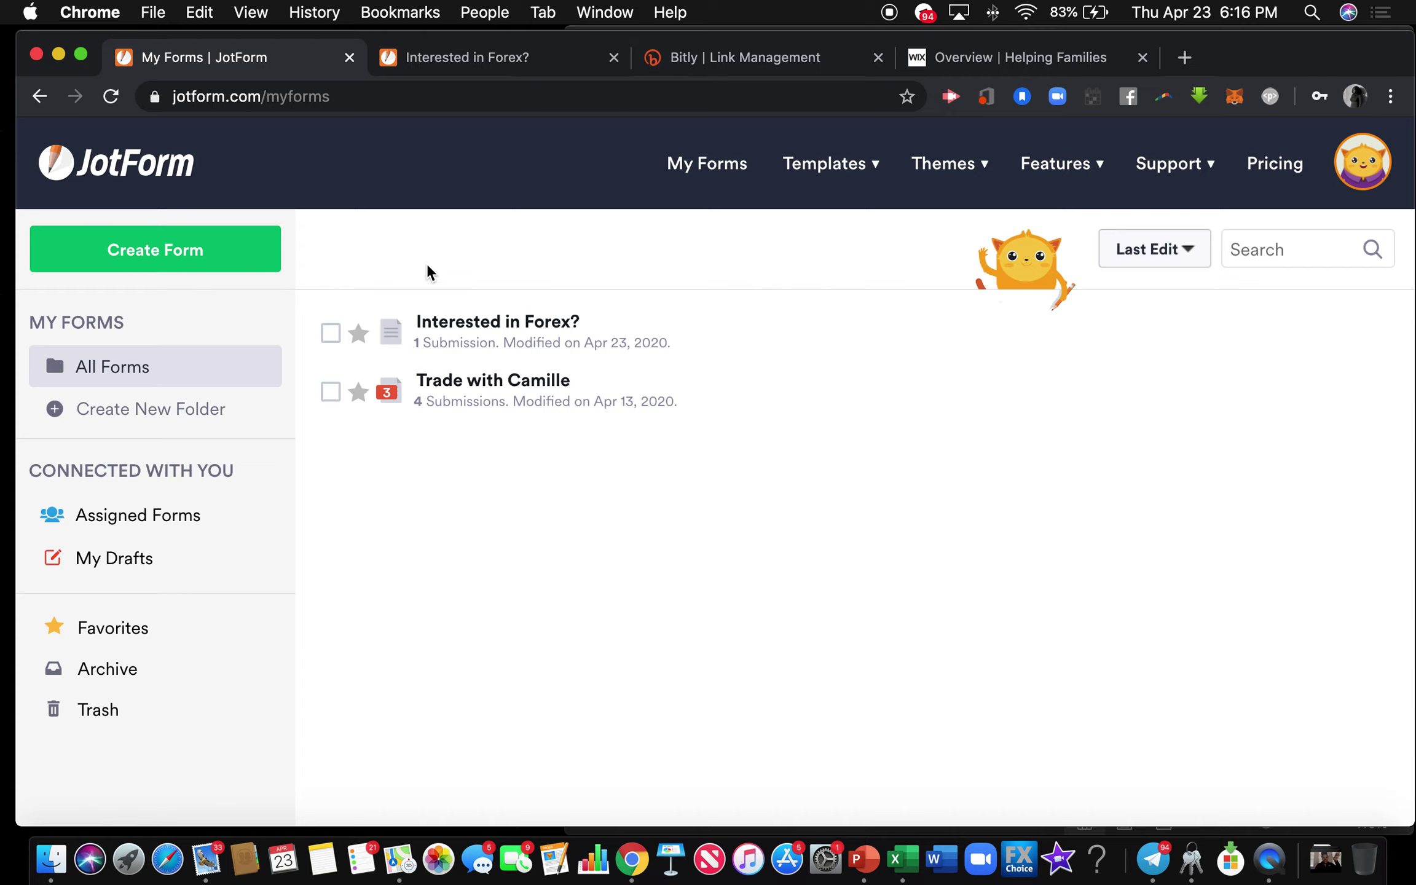
click(185, 254)
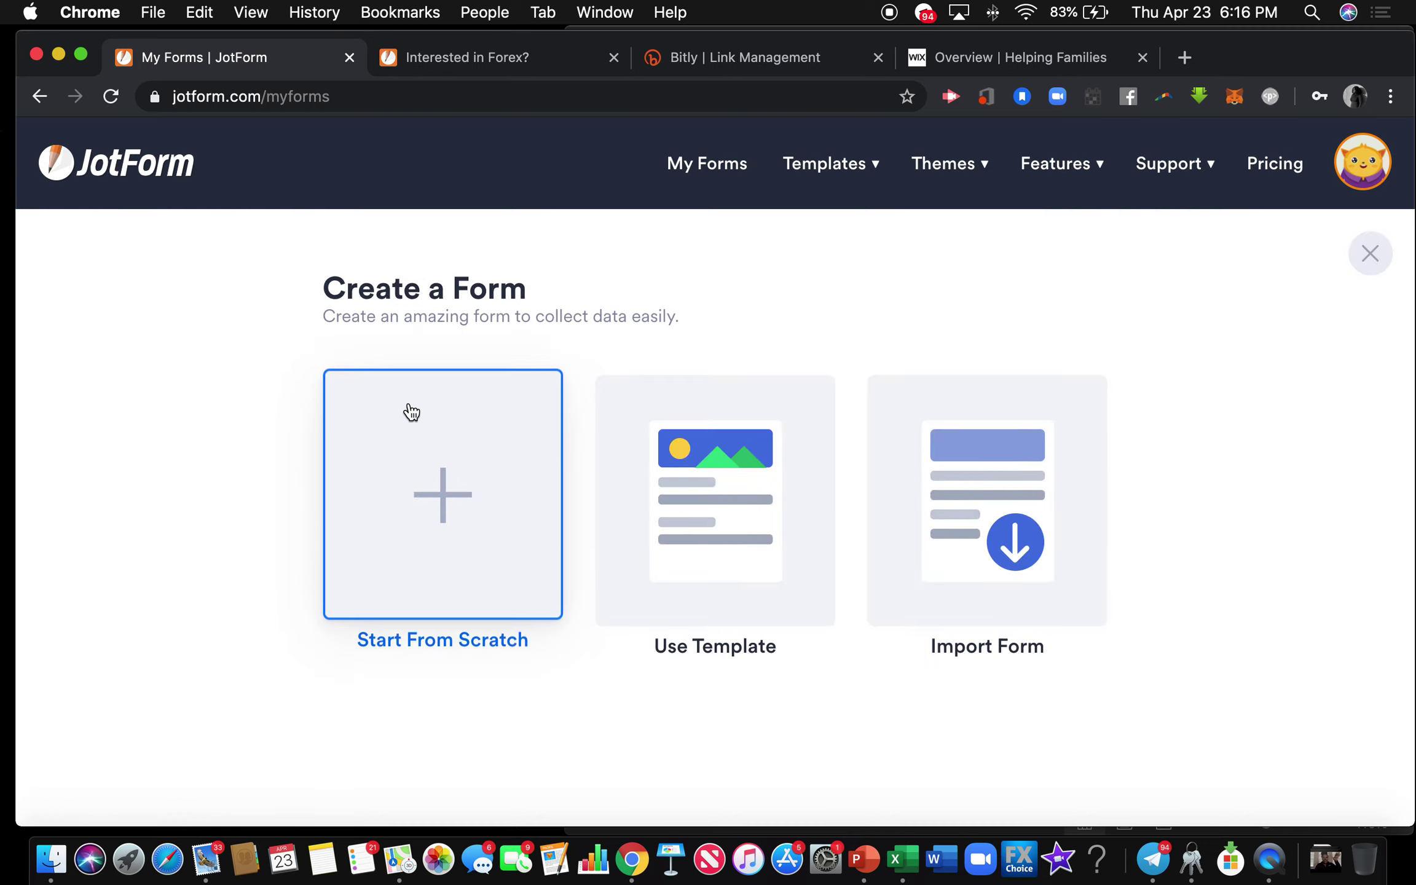
click(451, 496)
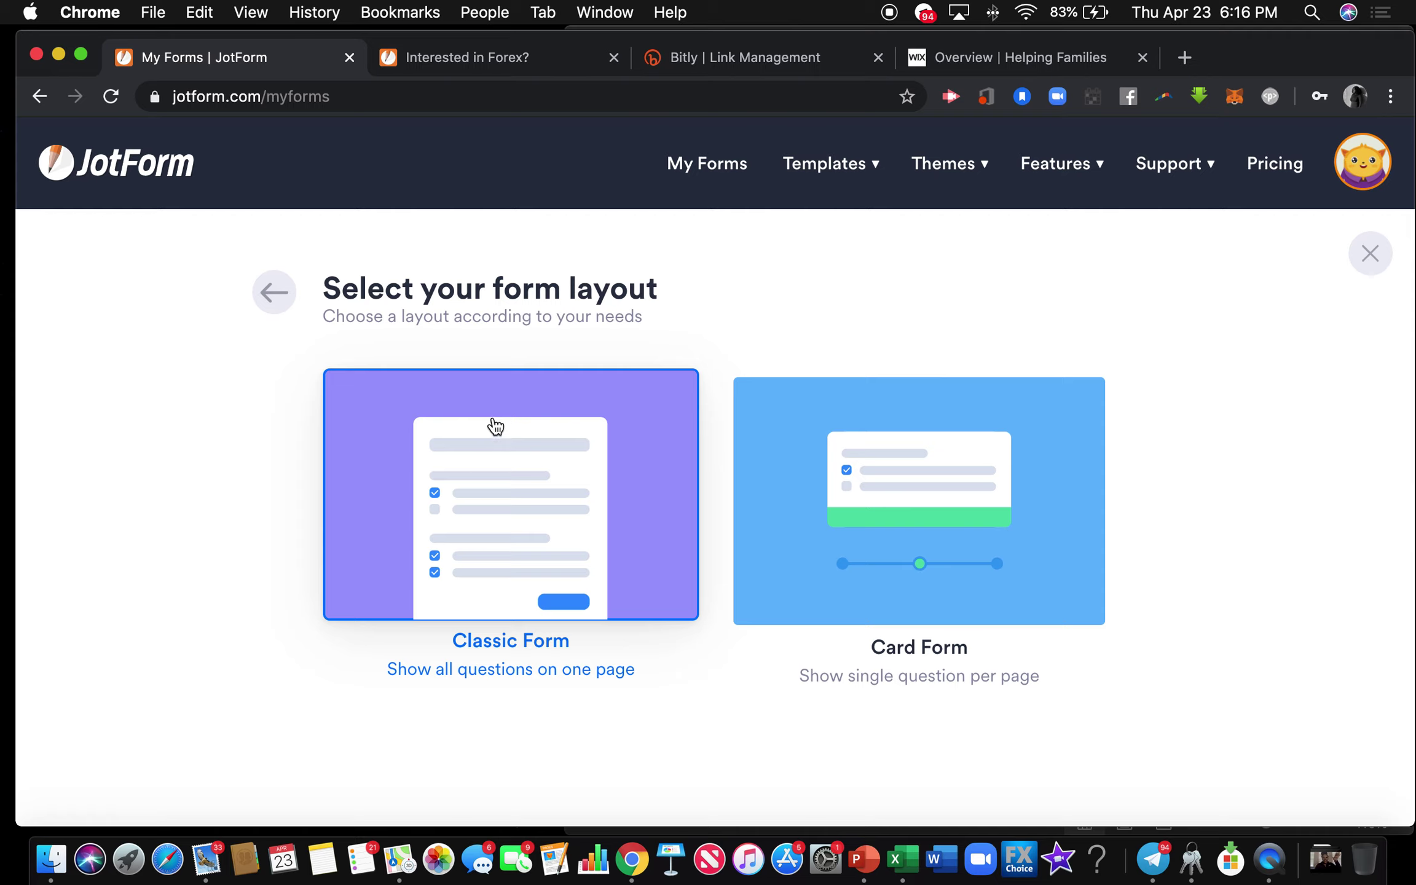
click(506, 442)
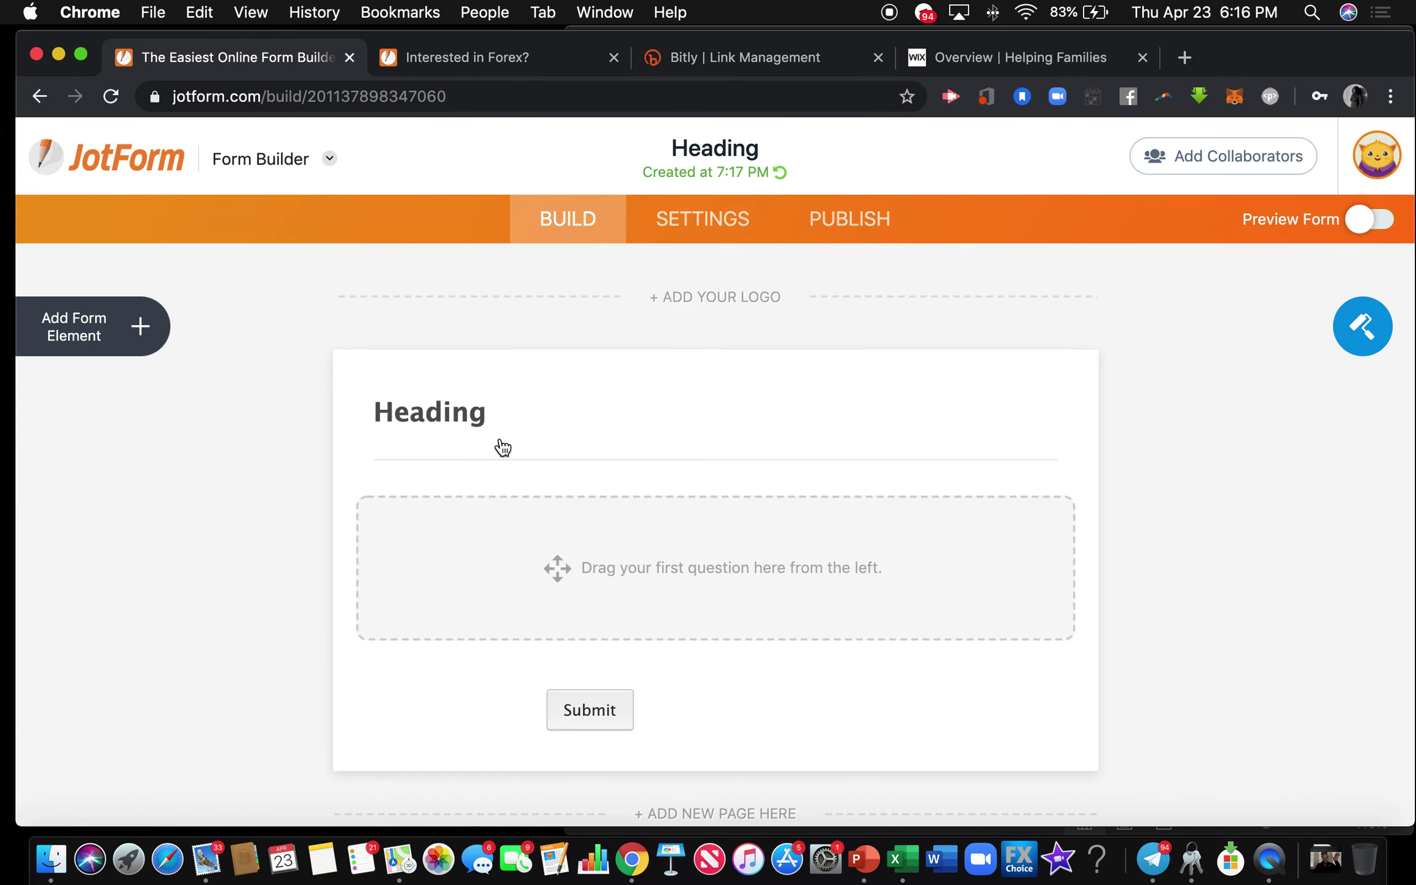
Replace the heading with 'Interested in Forex?' and add a forex-education subheading.
click(491, 420)
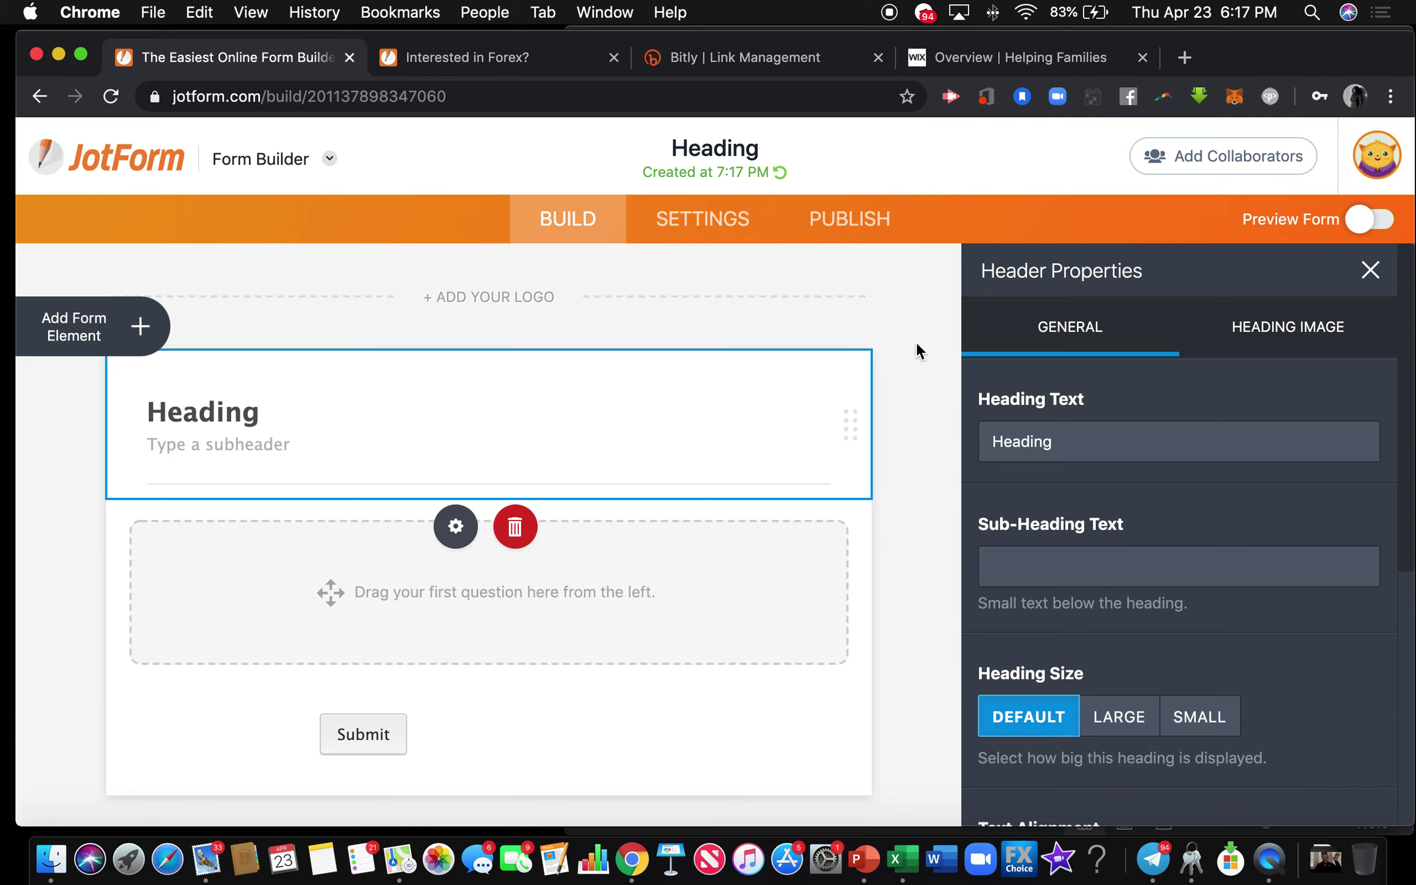
click(1370, 271)
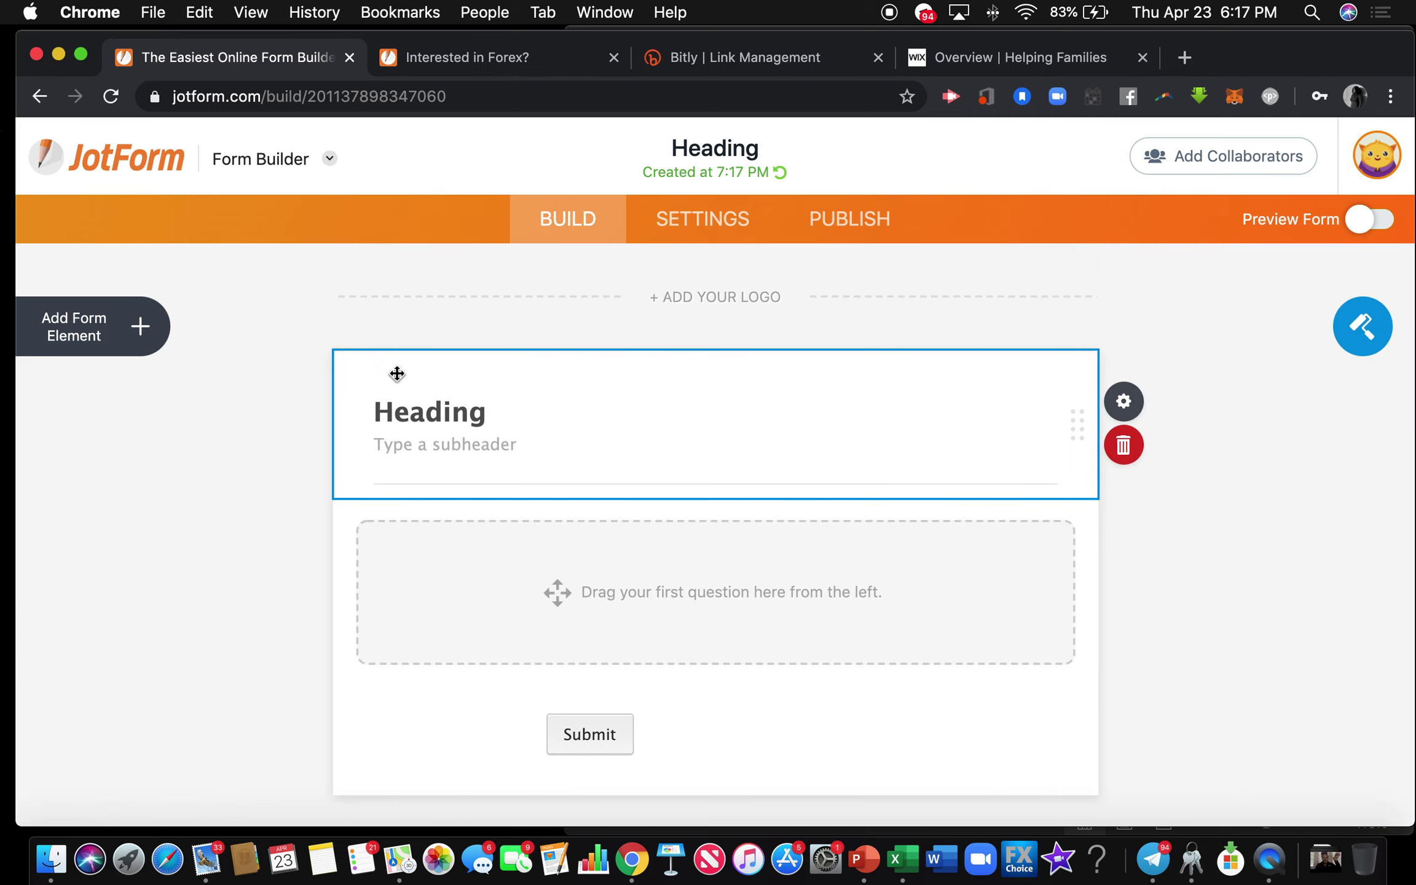
double_click(441, 415)
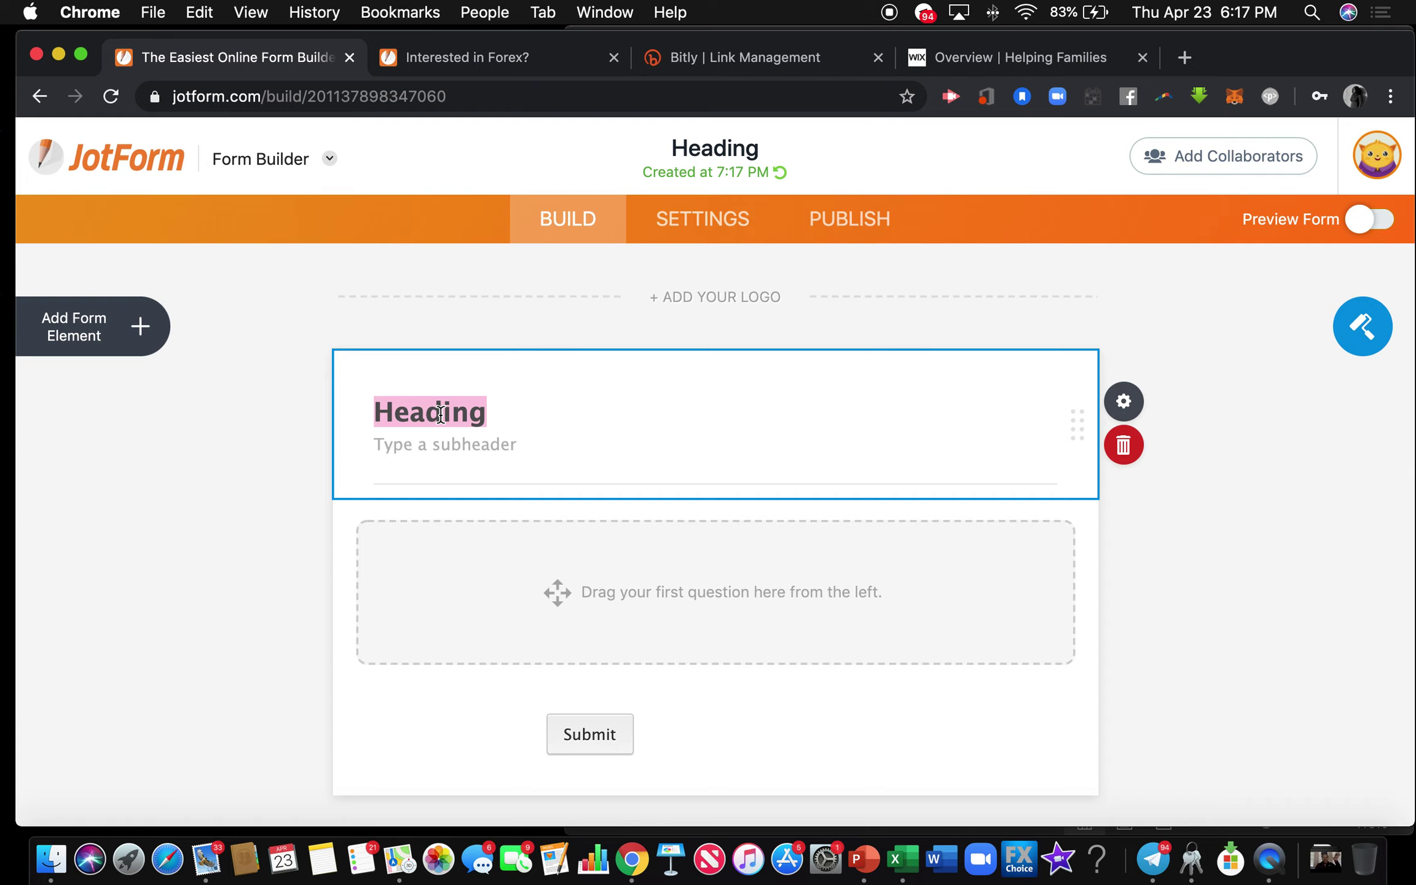
key(BackSpace)
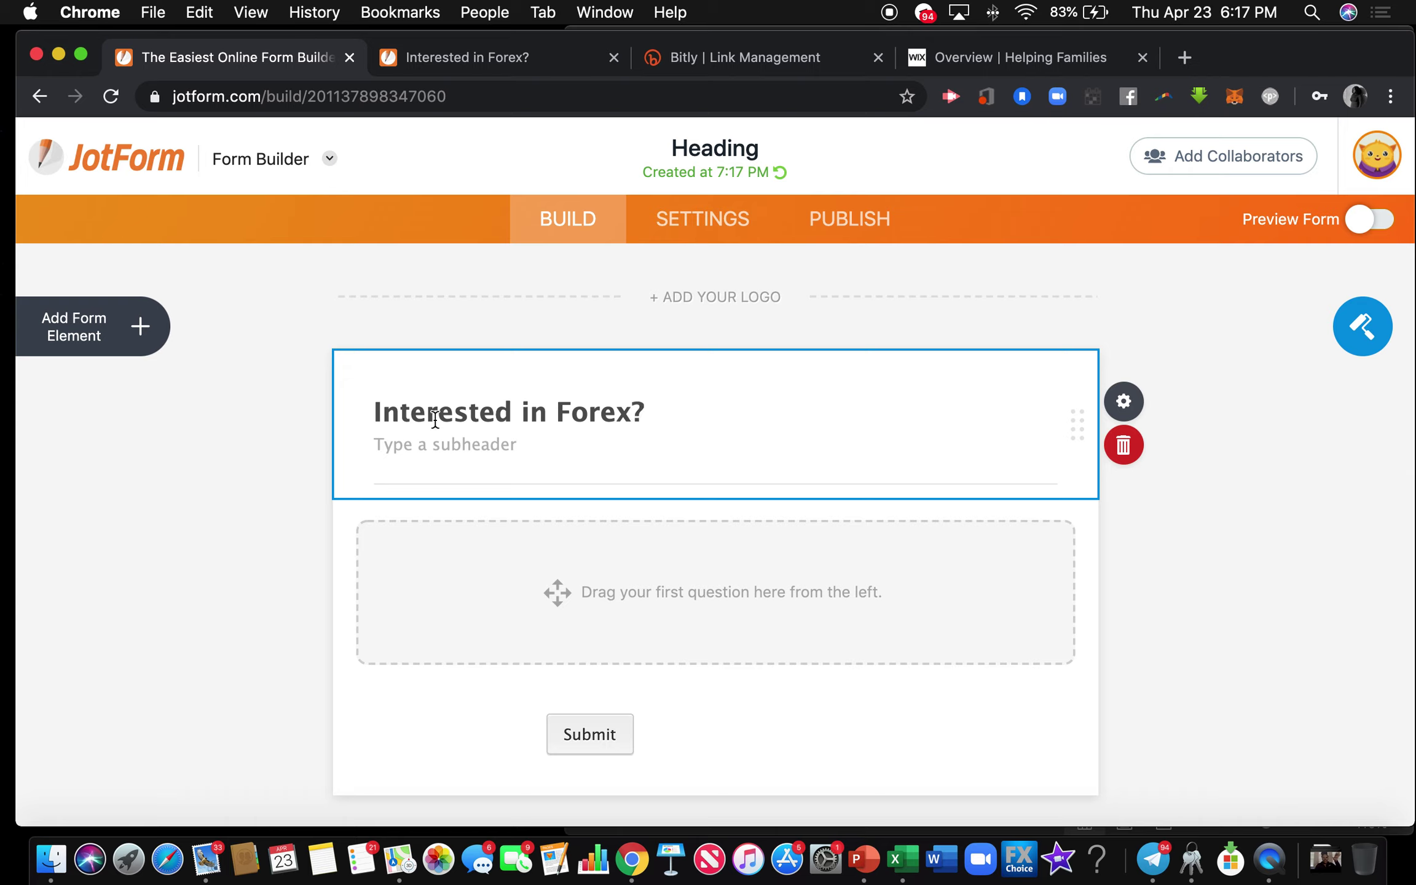
click(413, 442)
text(I)
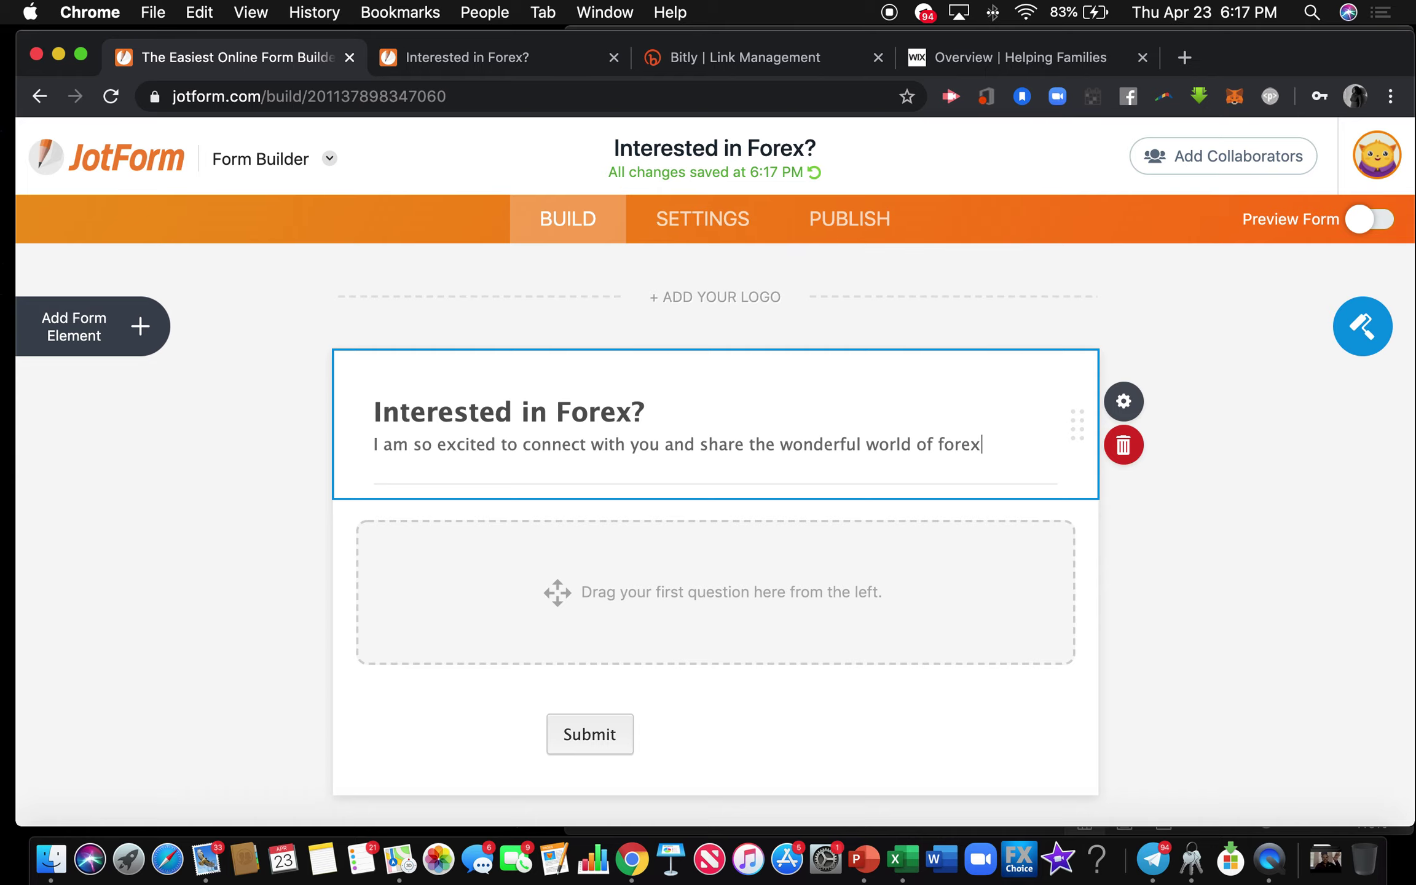
text(tion.)
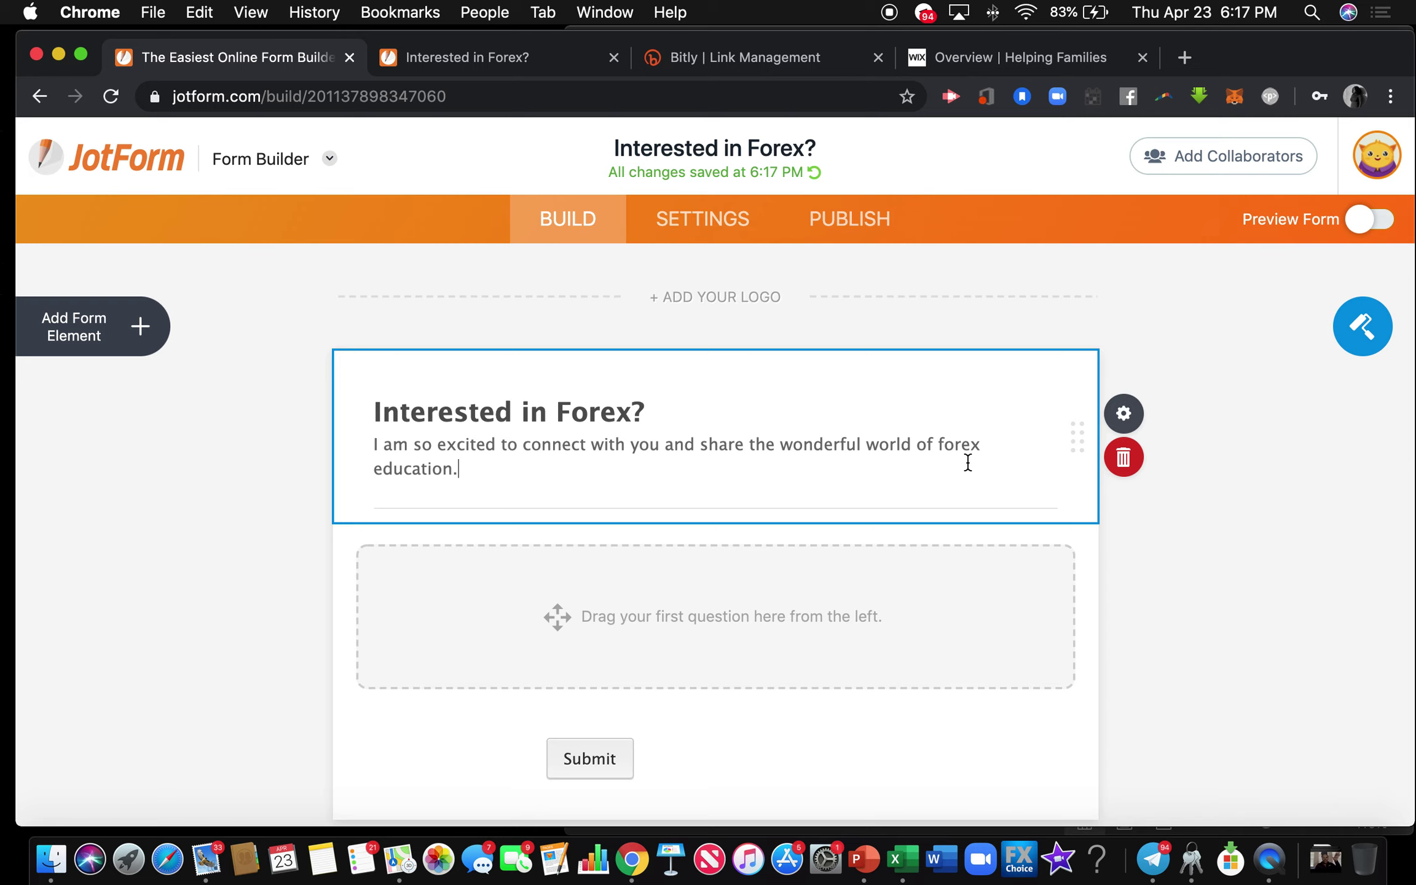
Set the heading size to Large and its text alignment to Center.
click(1111, 415)
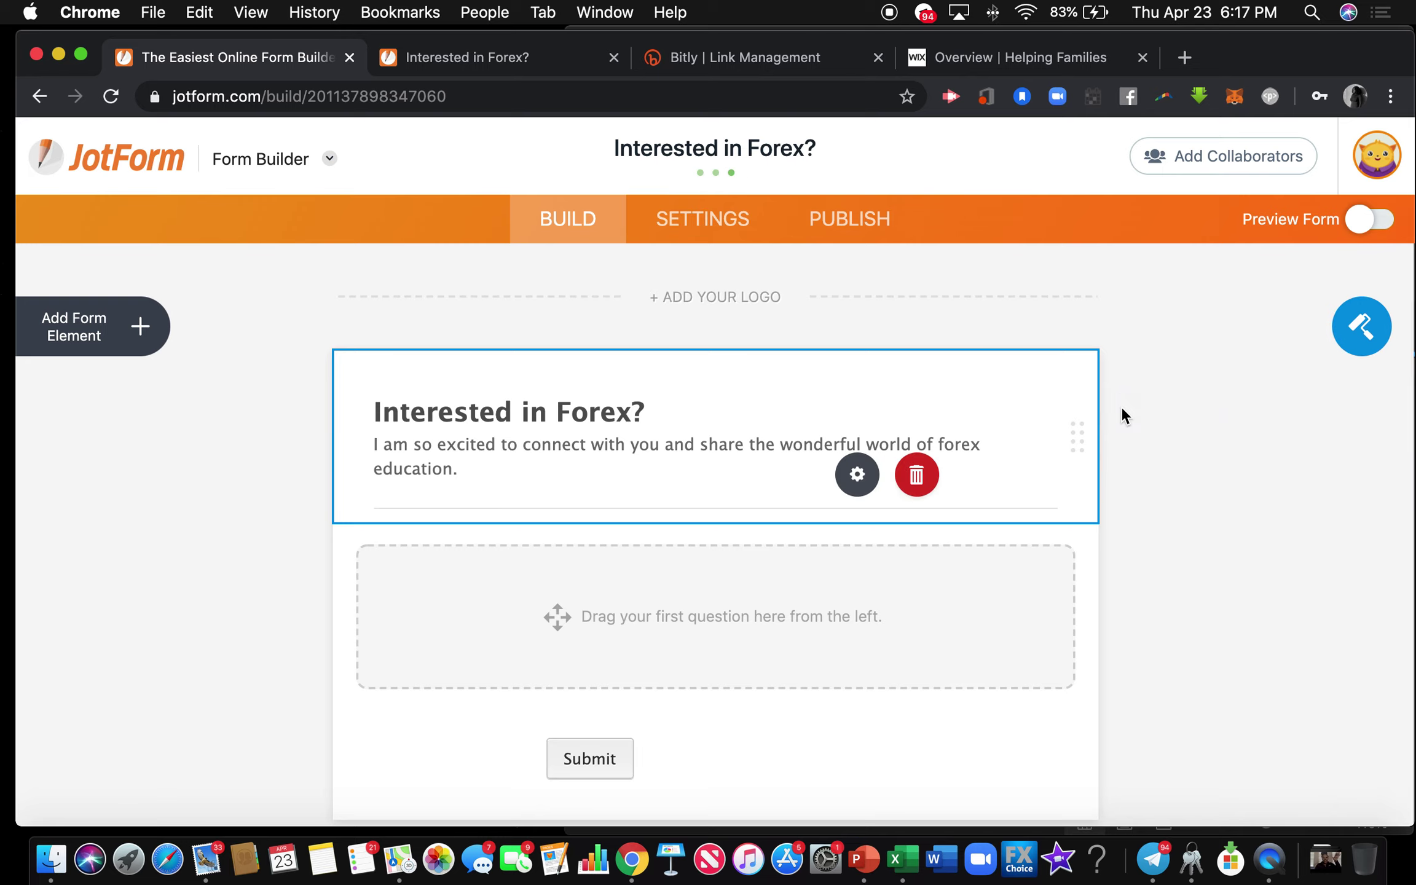
scroll(1138, 648, down, 3)
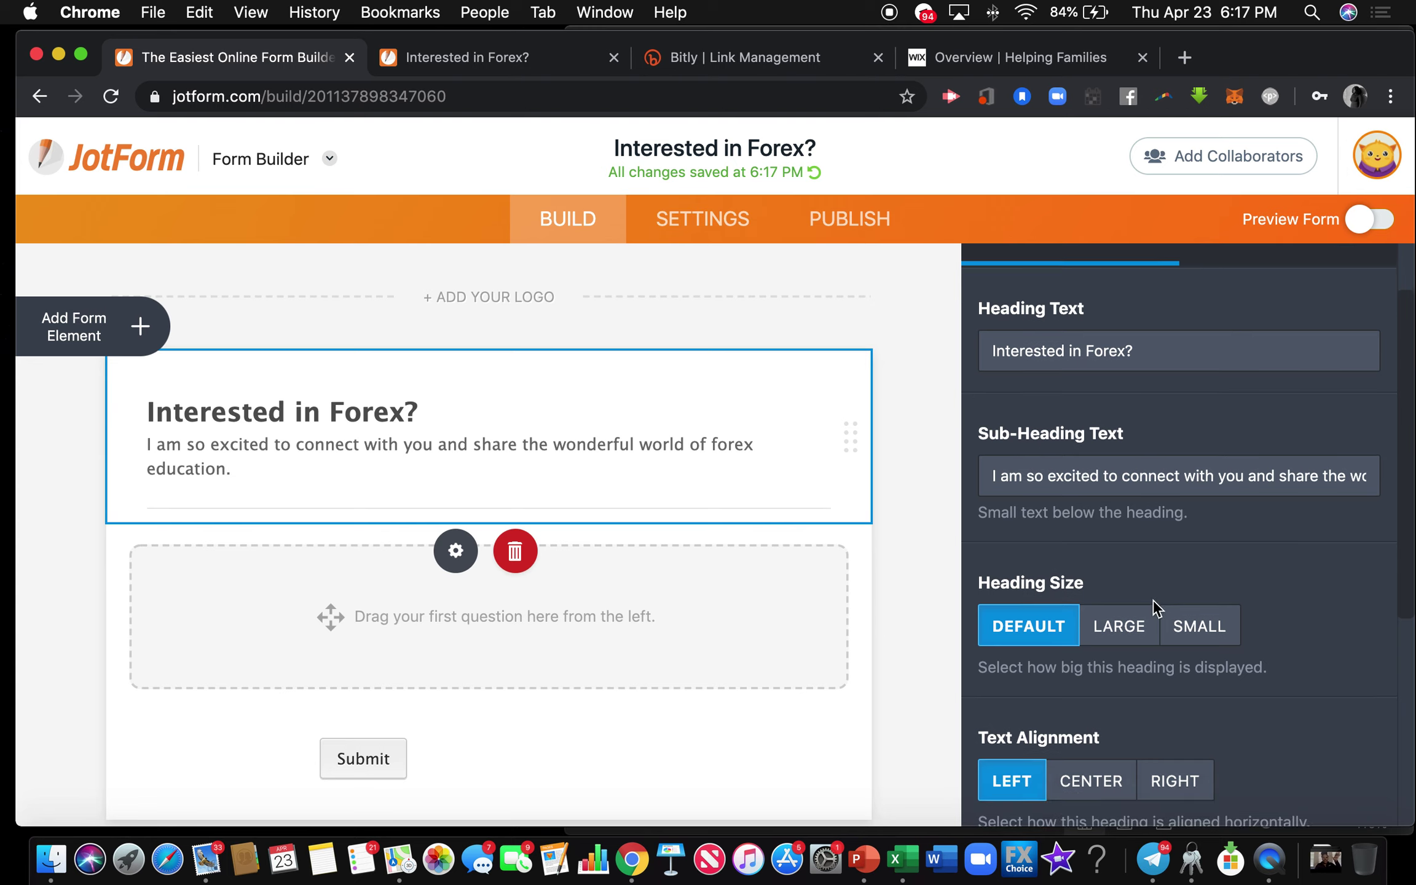
click(1134, 568)
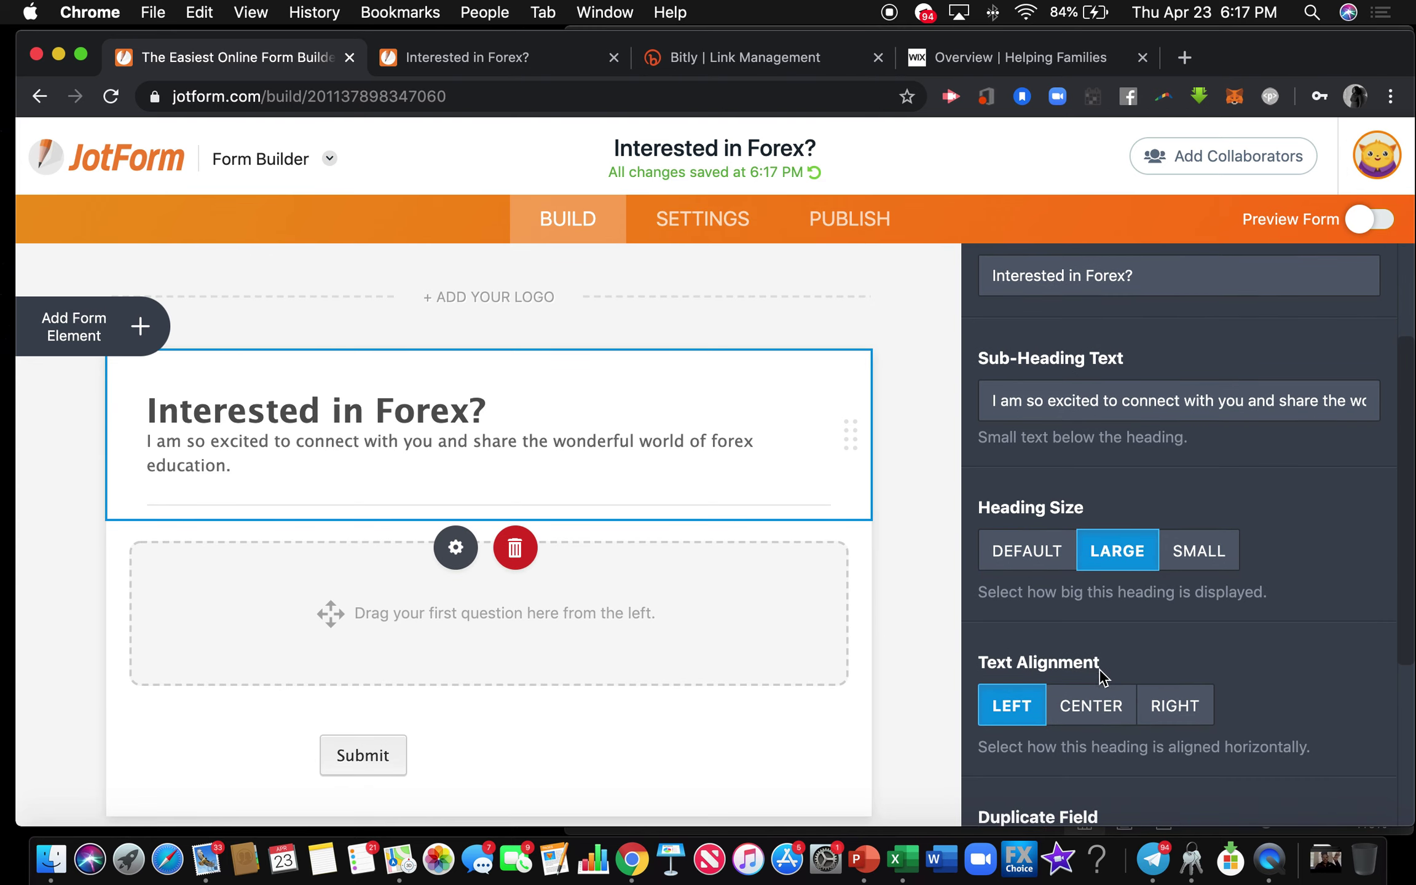
click(1093, 710)
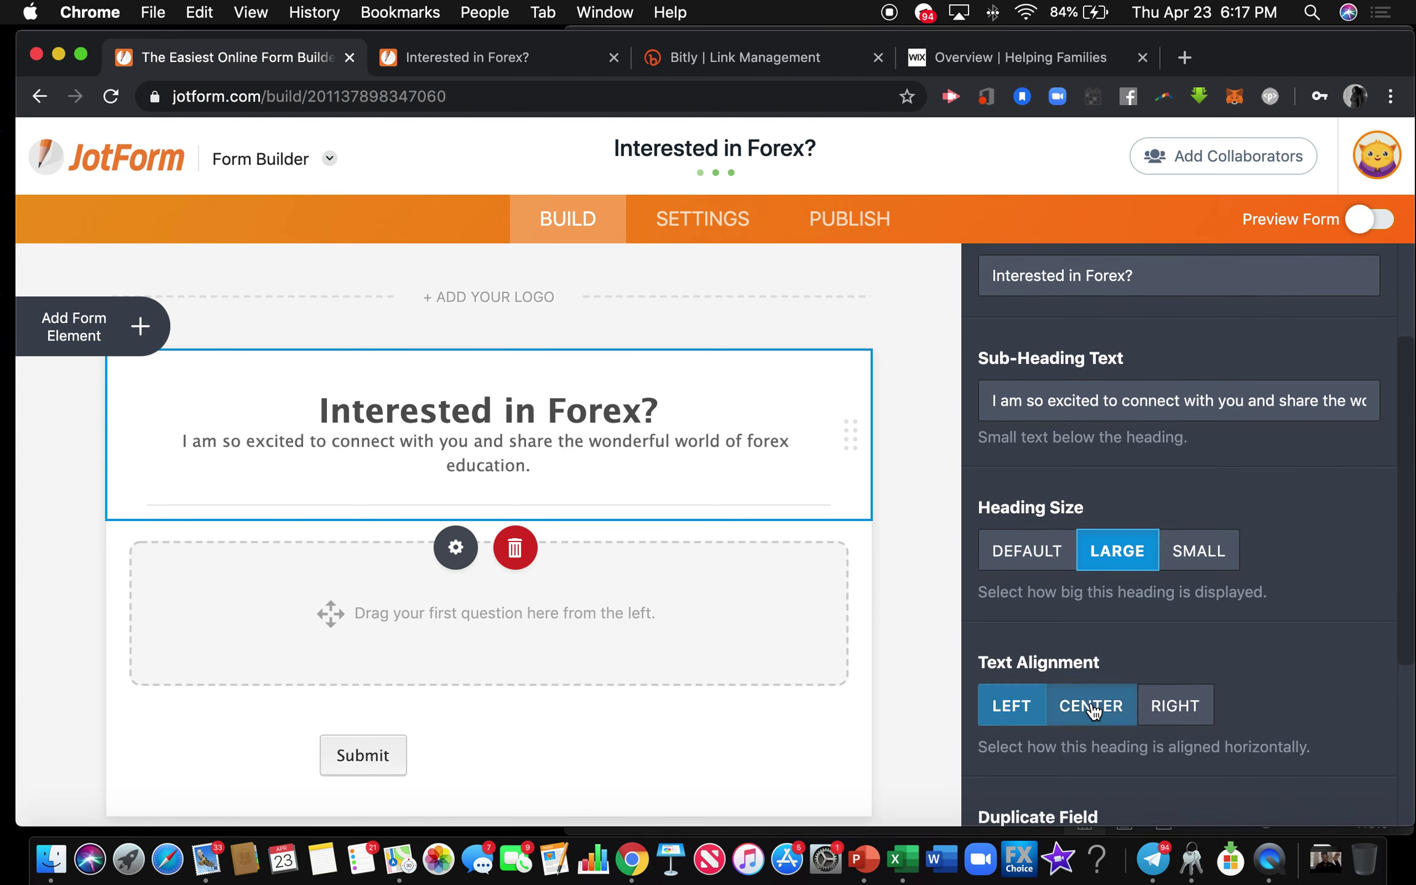
click(925, 518)
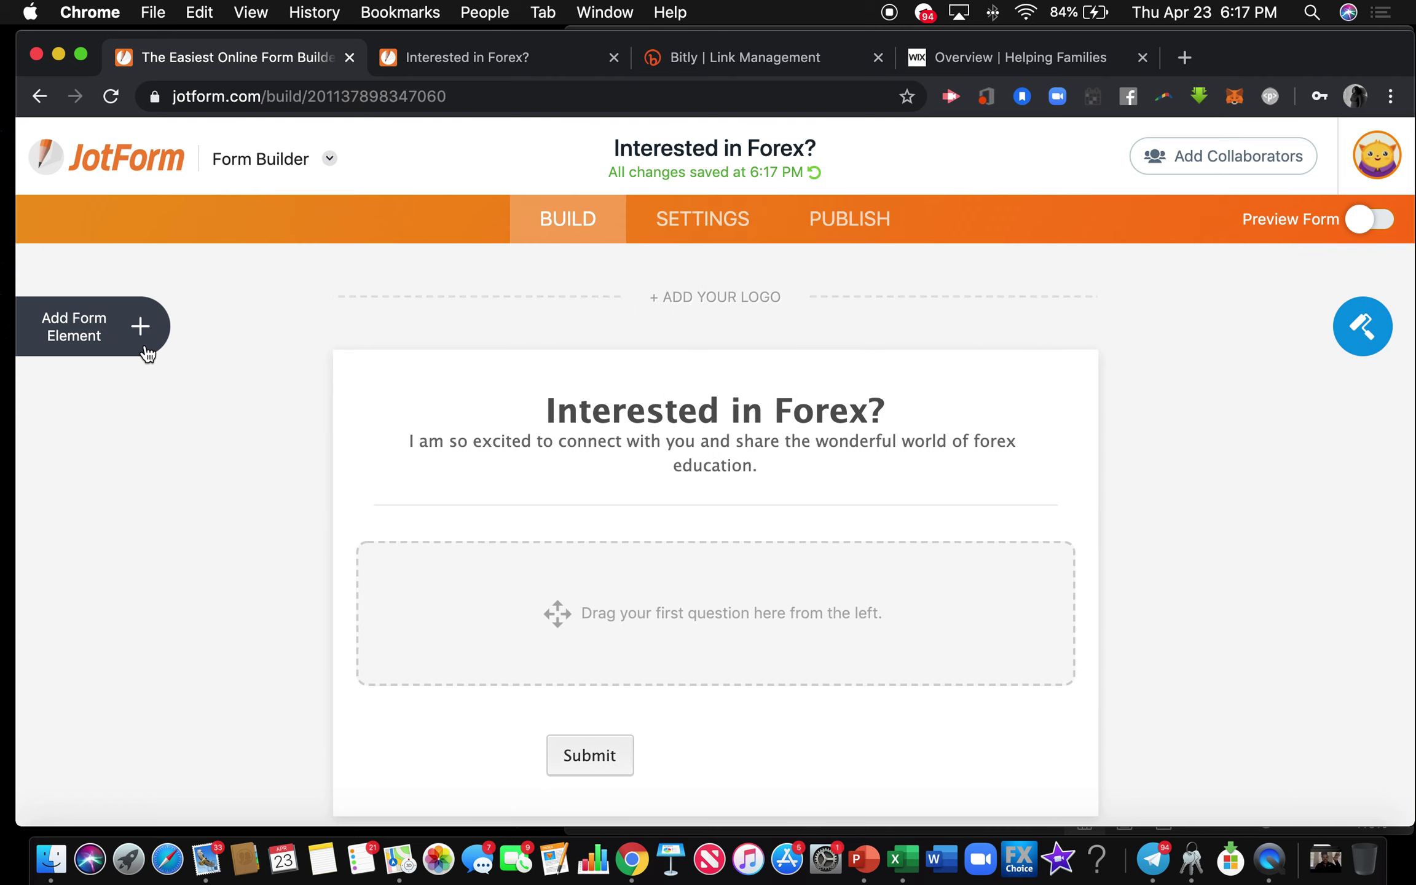
Add Full Name, Email and Phone fields, removing an extra Appointment field.
click(140, 326)
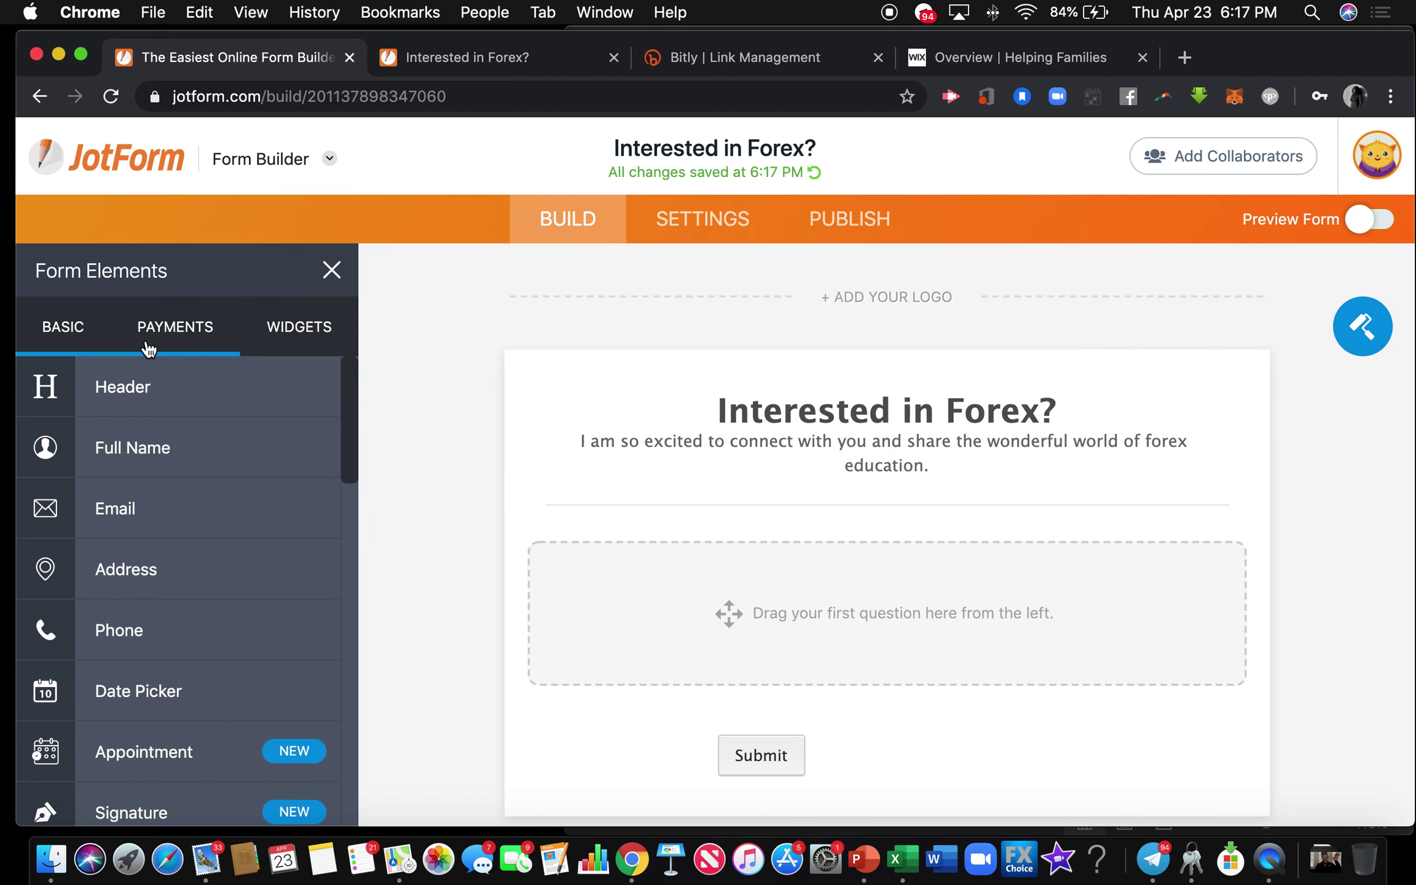
click(123, 449)
click(114, 508)
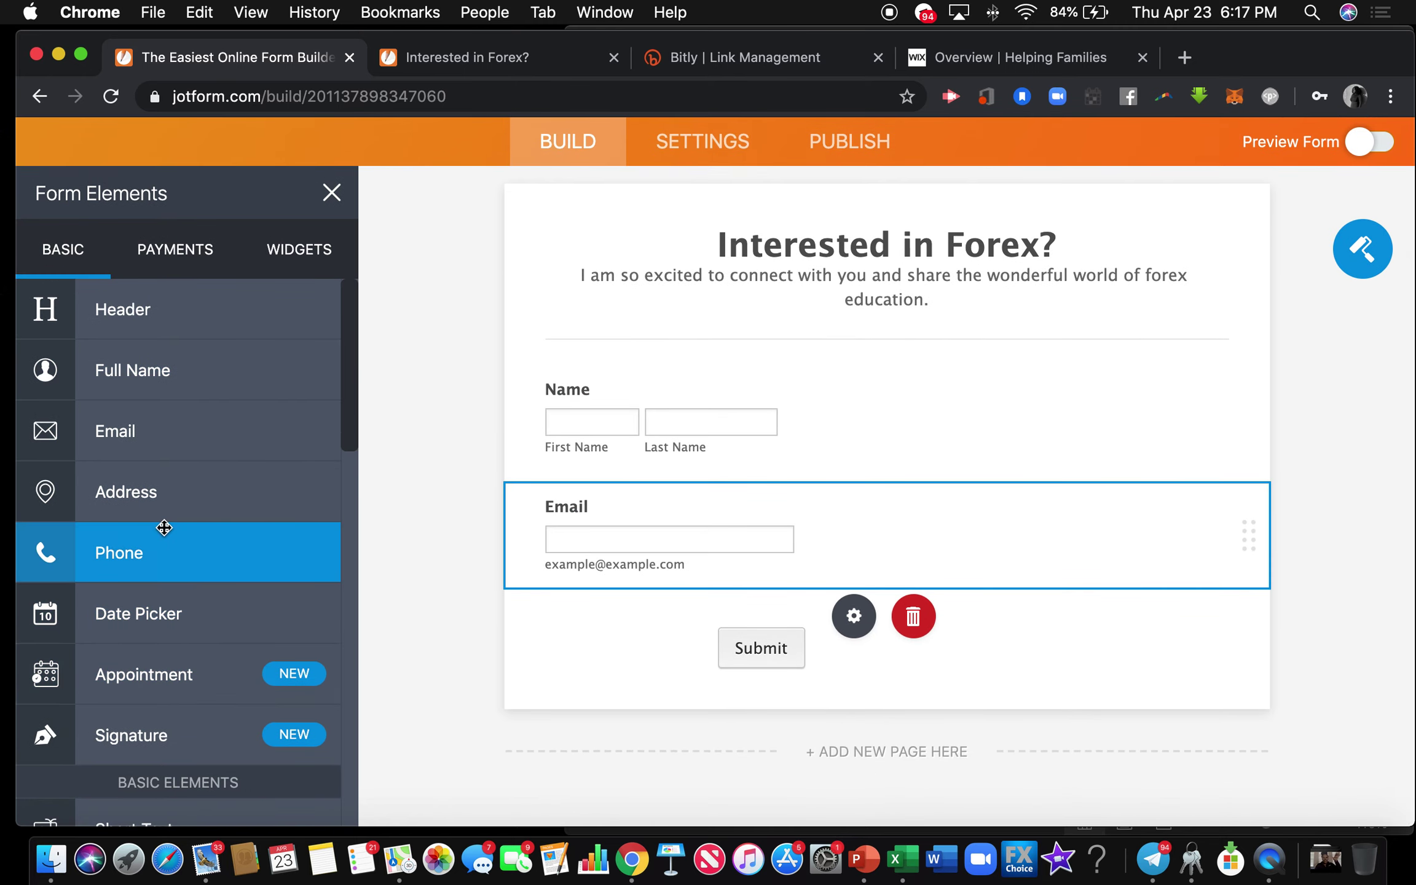
click(159, 550)
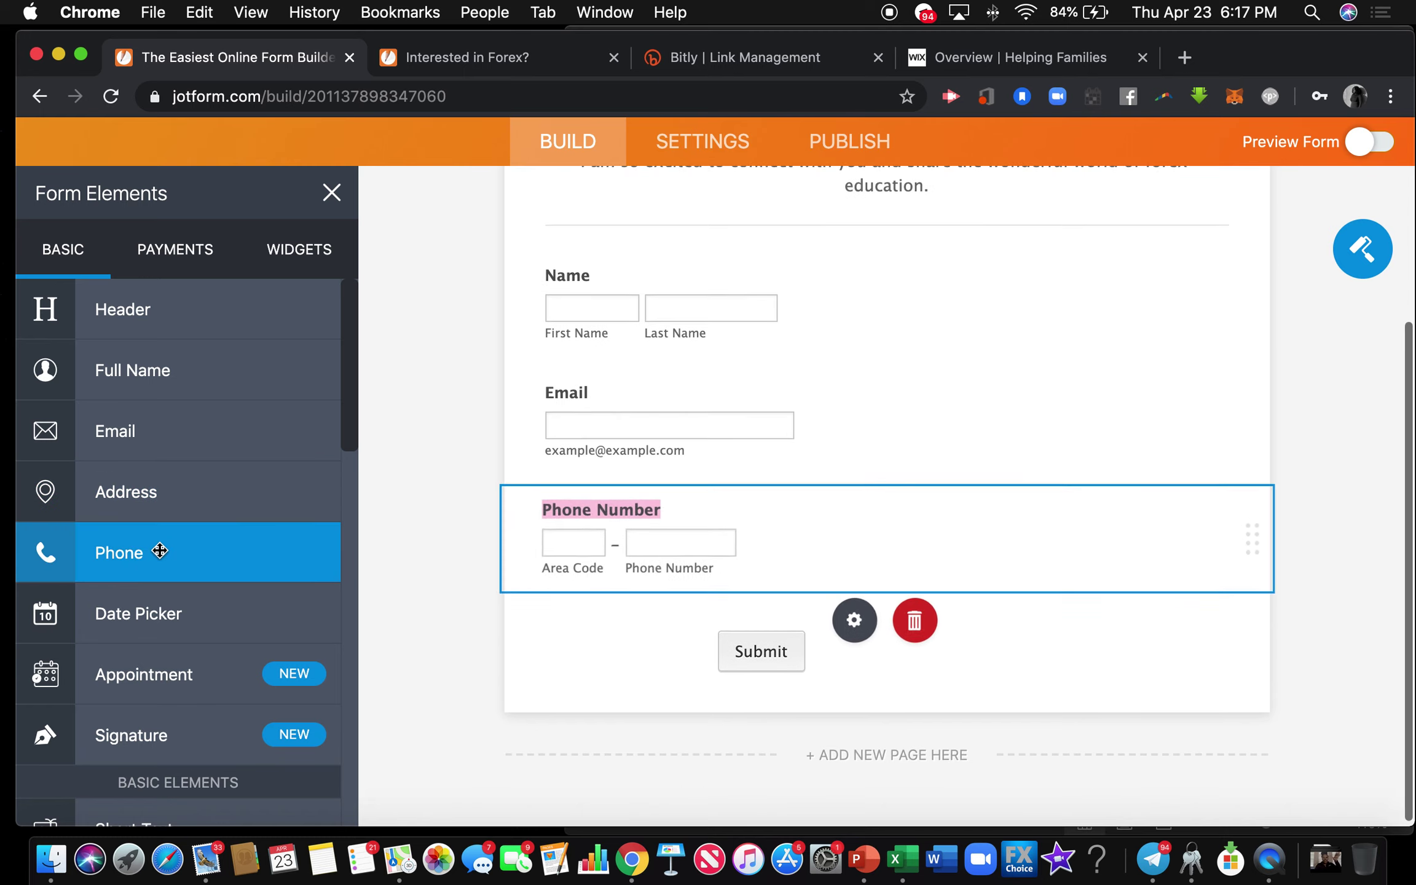
click(167, 674)
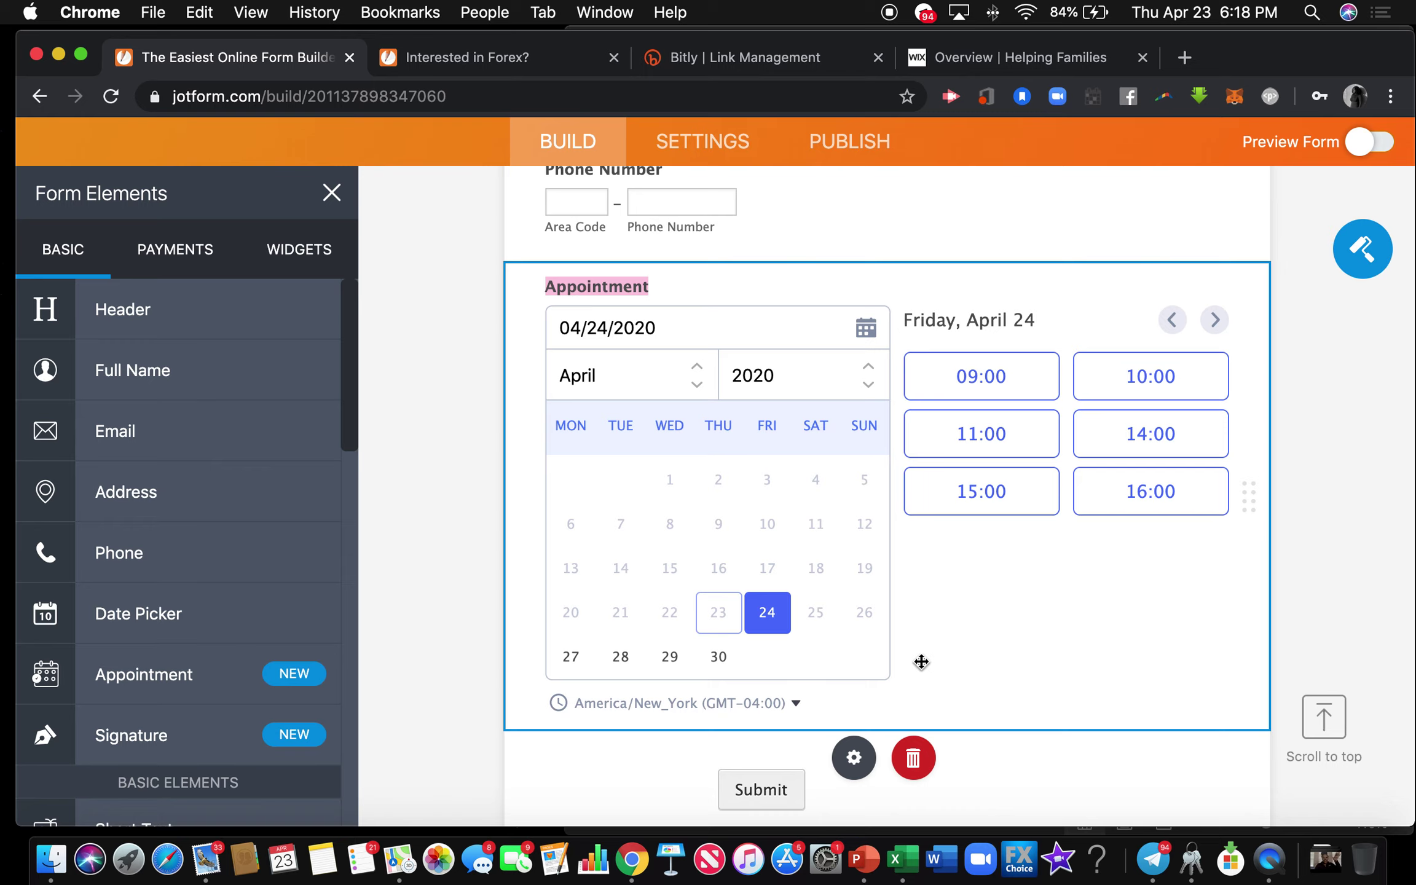
scroll(928, 673, up, 6)
scroll(922, 658, up, 2)
scroll(922, 658, down, 7)
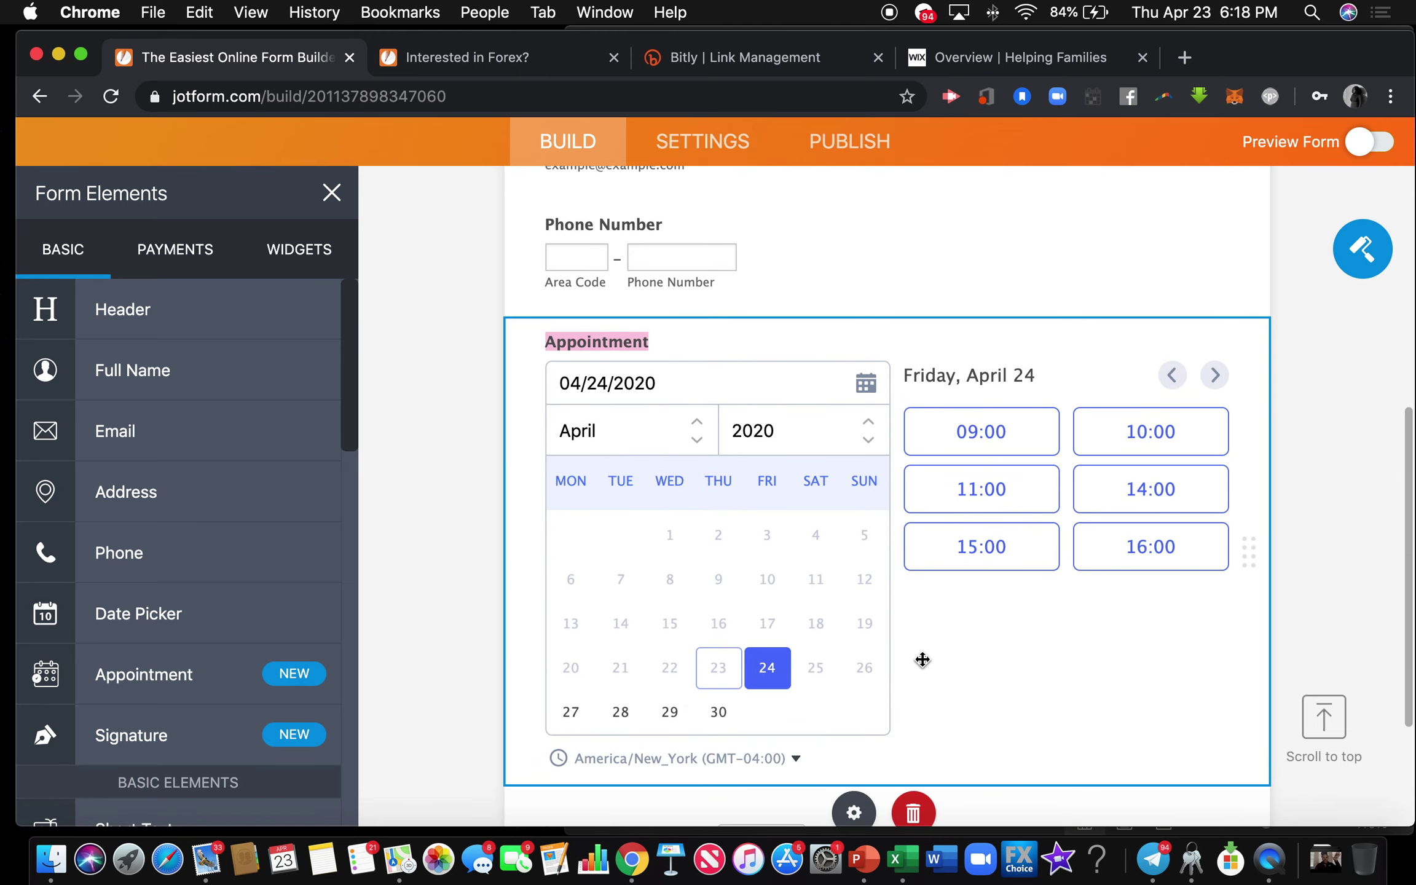
click(910, 815)
scroll(184, 441, down, 1)
scroll(169, 437, down, 6)
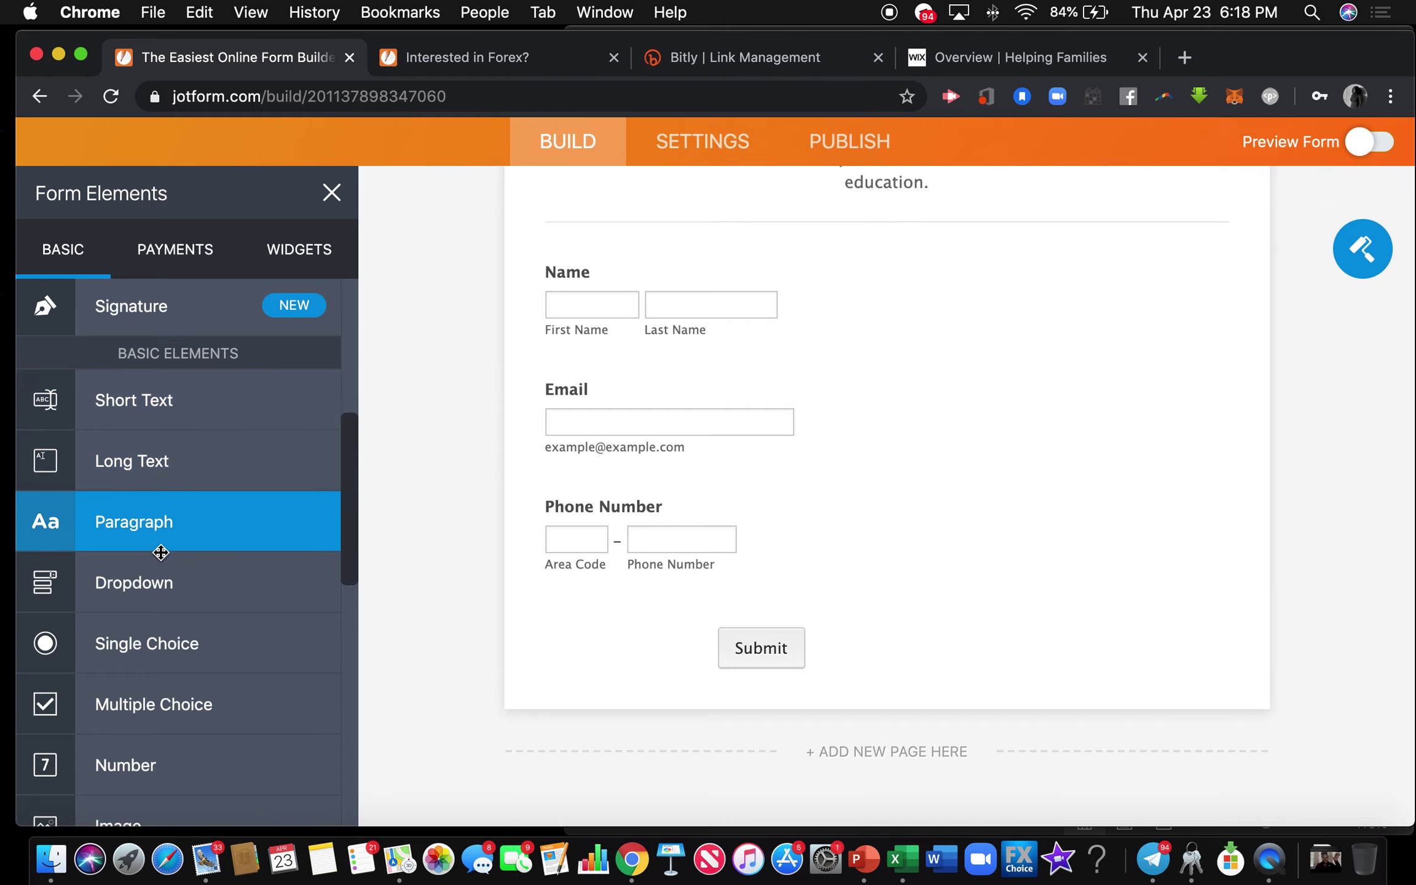
Add a single-choice question 'Best time to contact you' above Submit with first option Morning.
click(186, 644)
drag(186, 644, 679, 521)
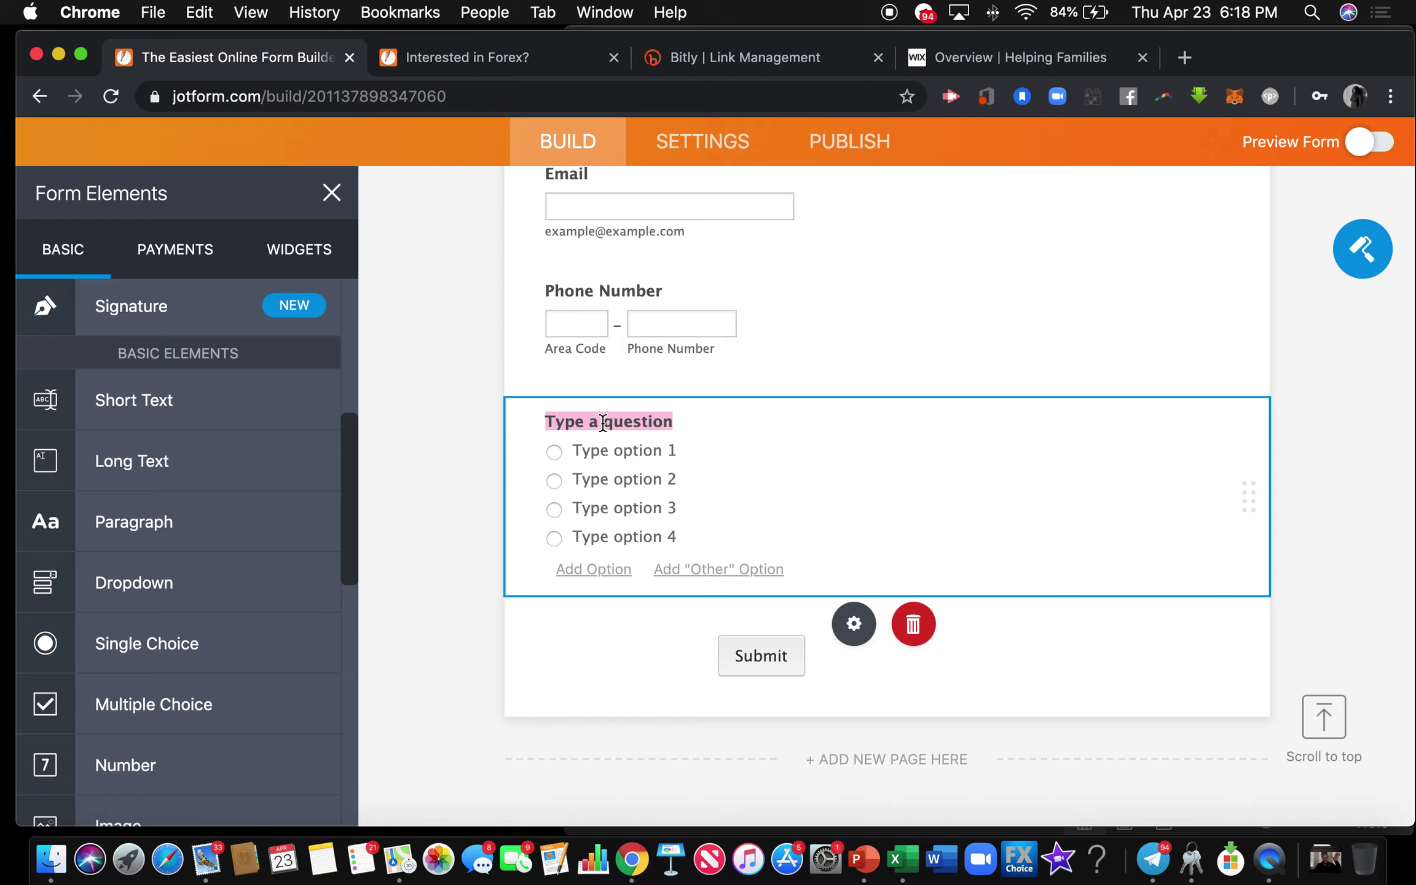
text(Best time to contact you)
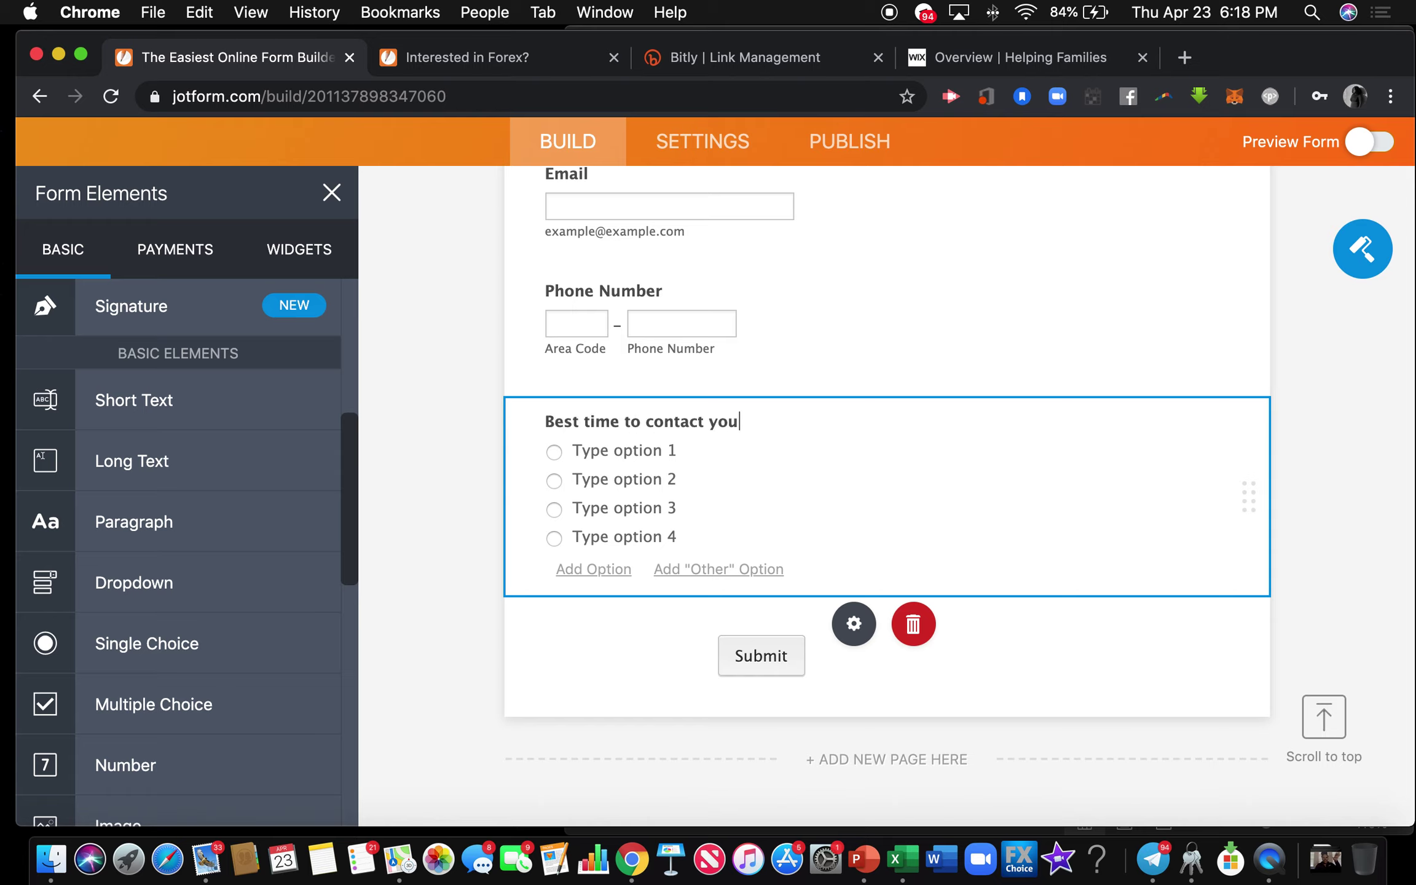
click(612, 449)
text(Morning)
Fill in the remaining options Afternoon, Evening and Anytime.
click(611, 479)
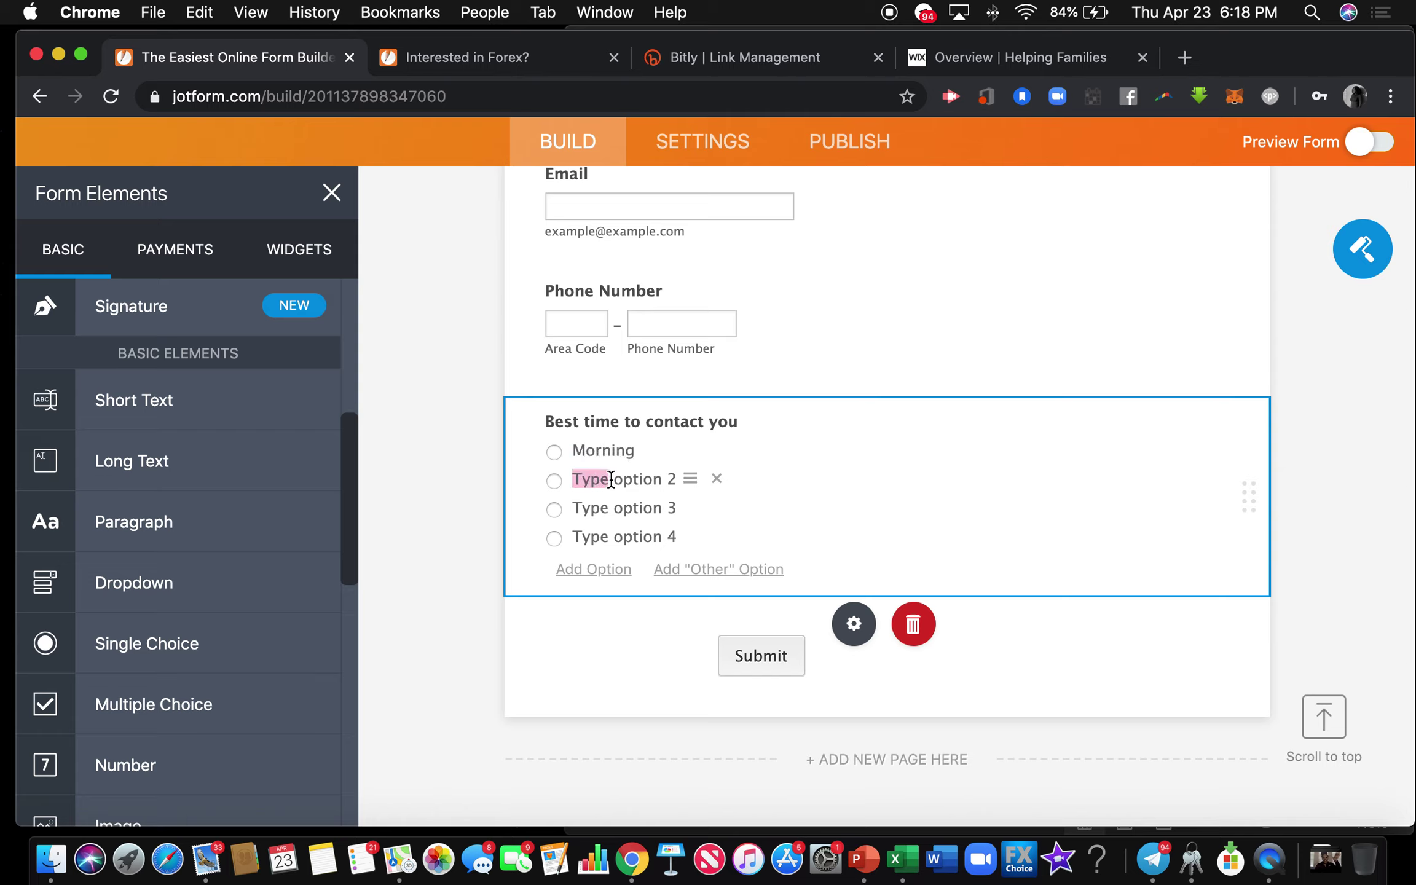
click(611, 480)
click(611, 479)
triple_click(655, 482)
text(Afternoon)
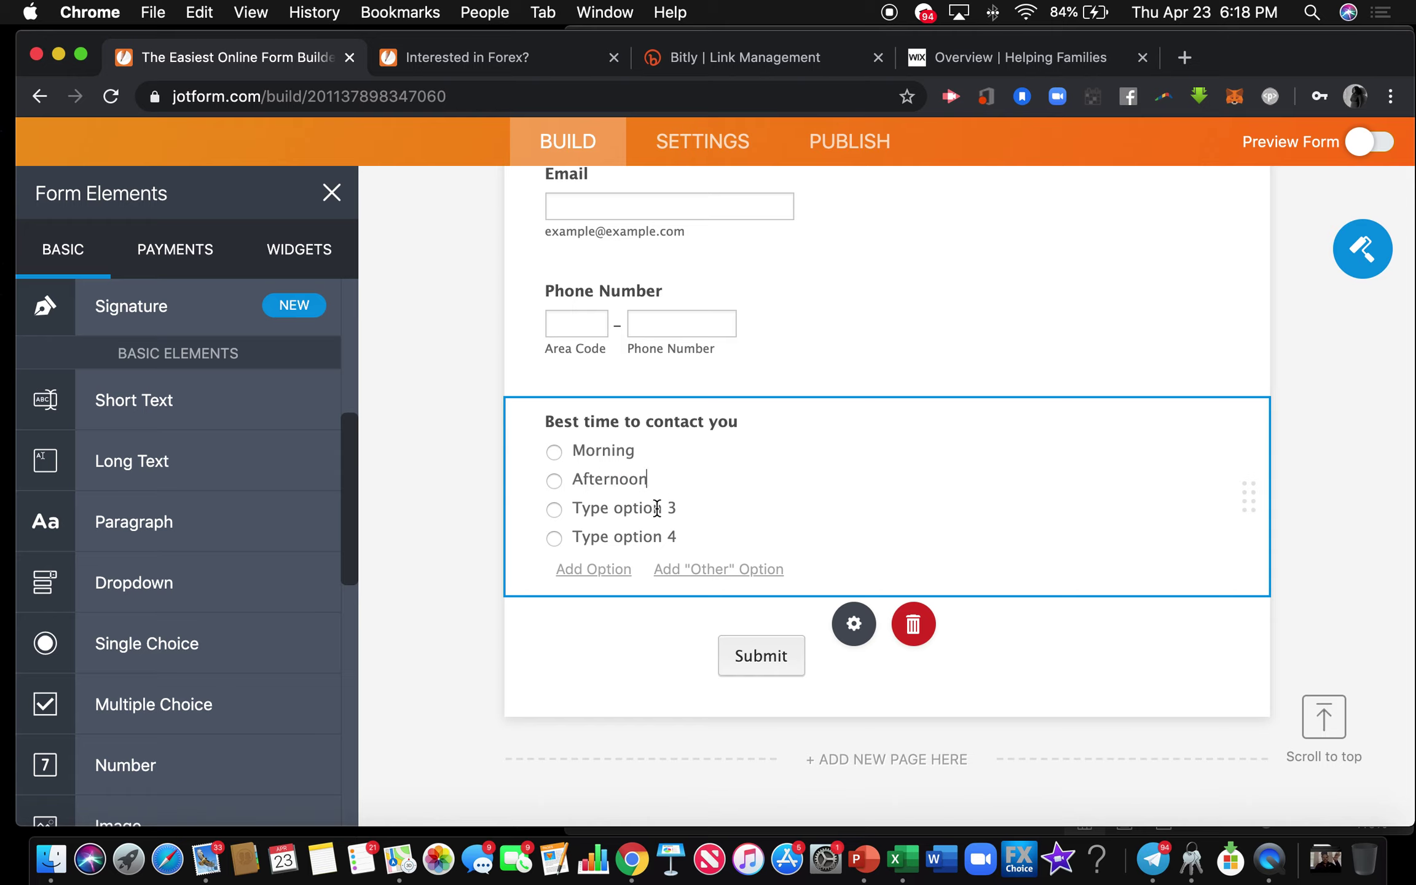
triple_click(645, 508)
text(Eveniny)
key(BackSpace)
text(g)
triple_click(618, 533)
text(Anytime)
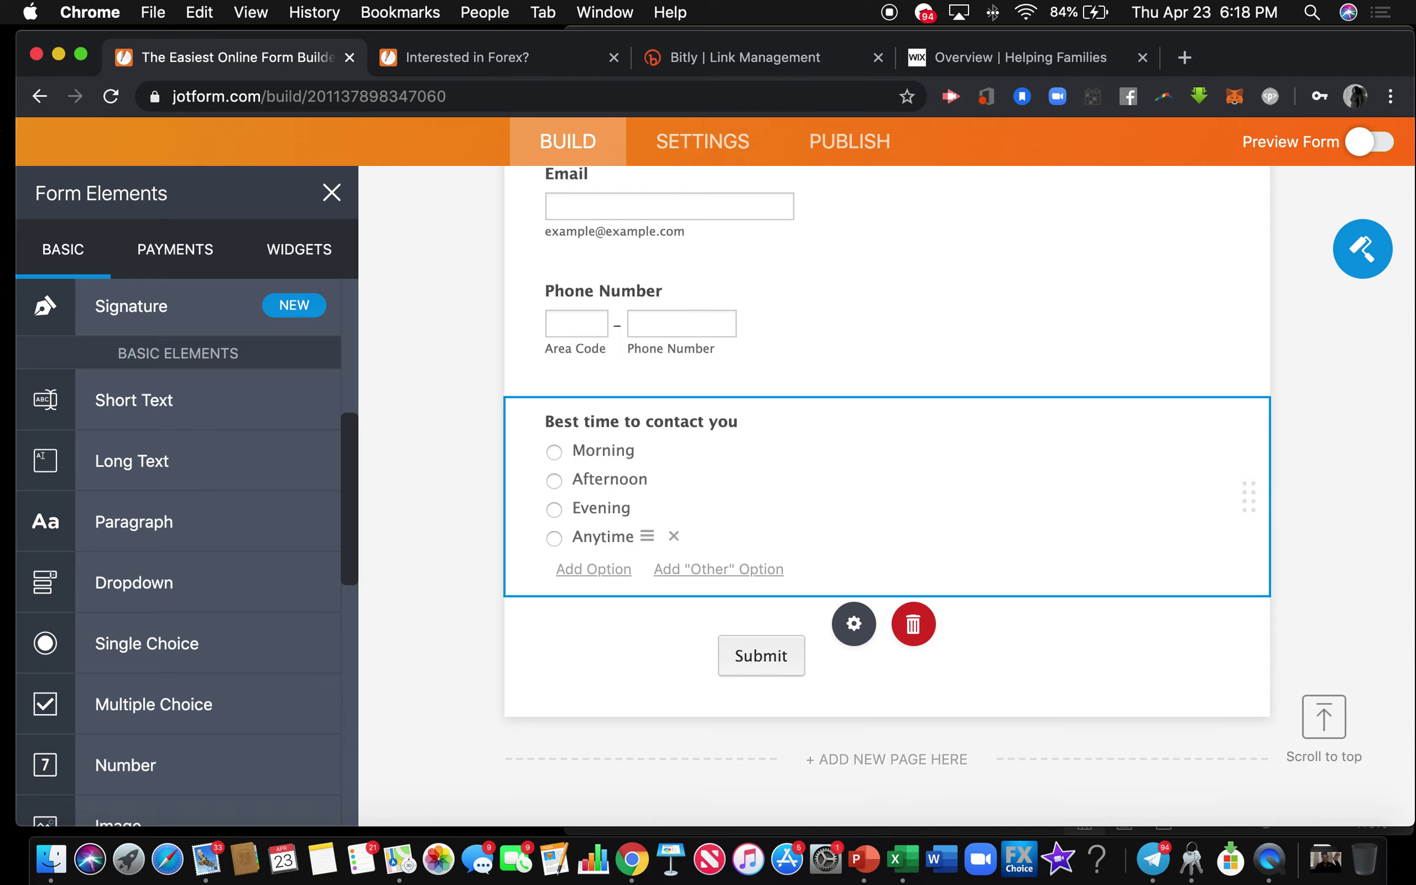
click(556, 617)
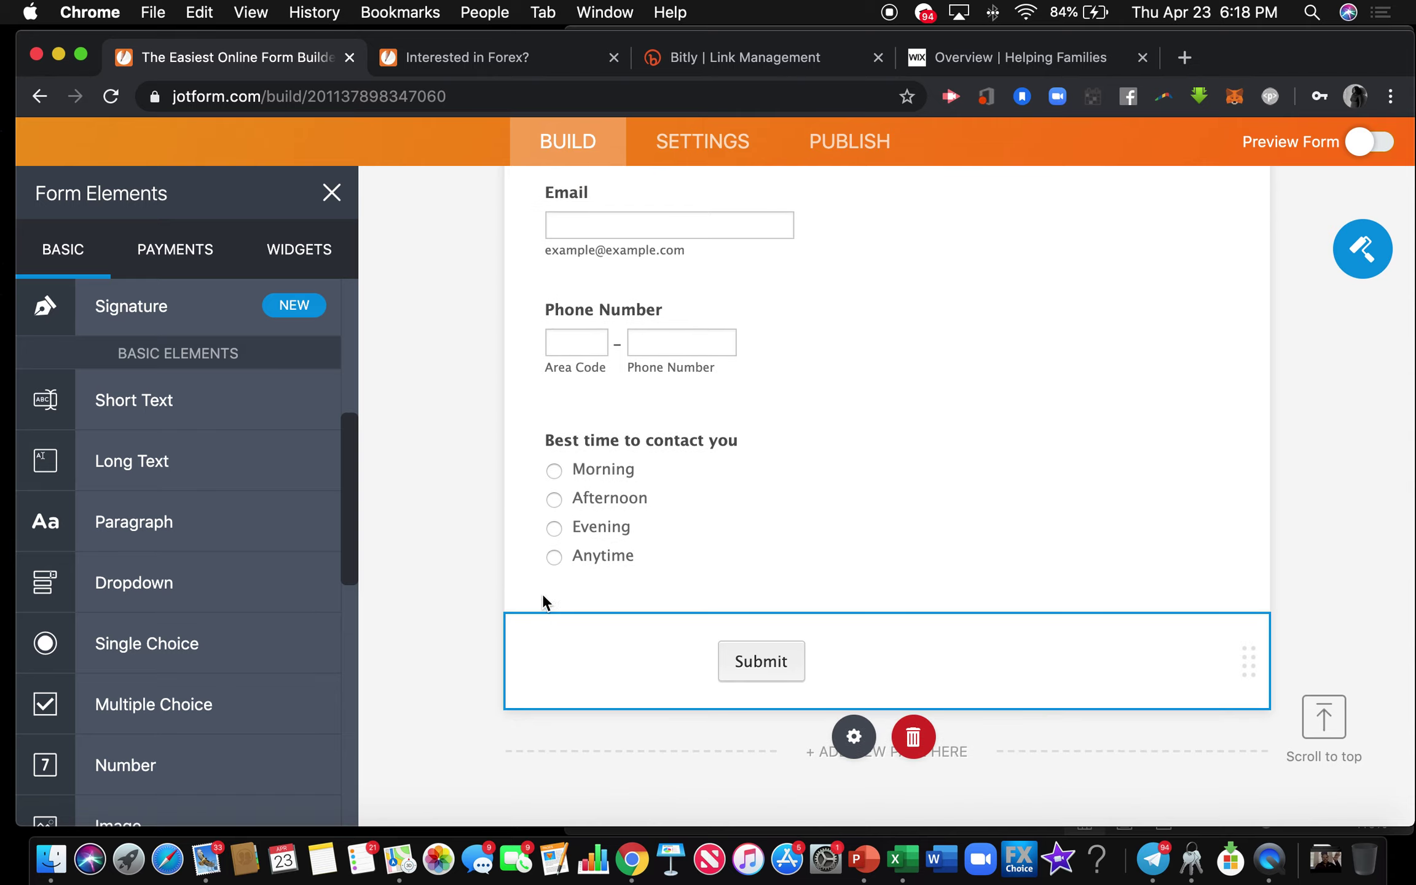
Add a trial Dropdown below the contact-time question, delete it, and select the Name question.
click(541, 594)
drag(225, 582, 689, 632)
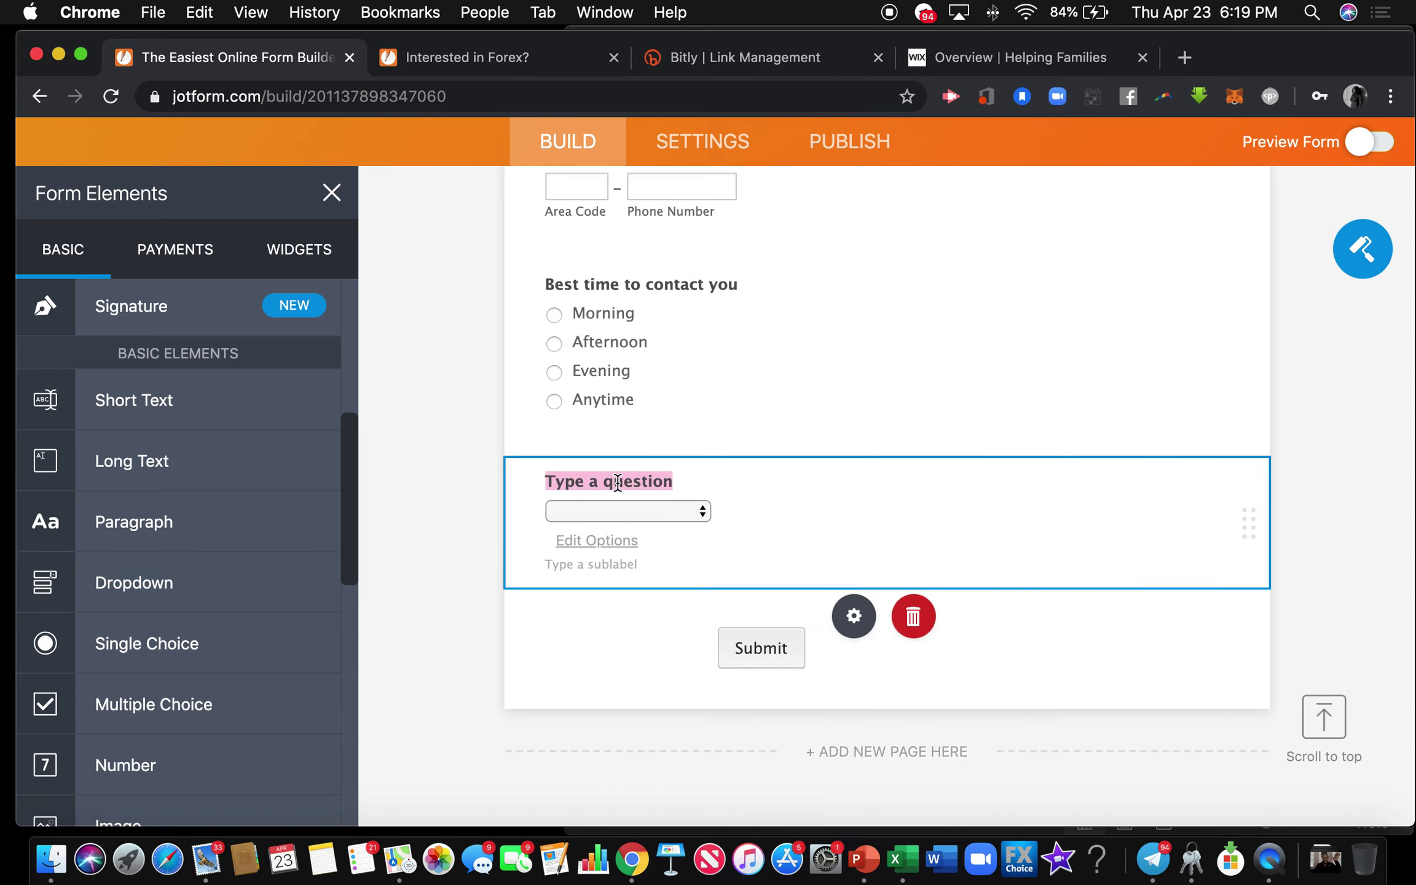
click(618, 541)
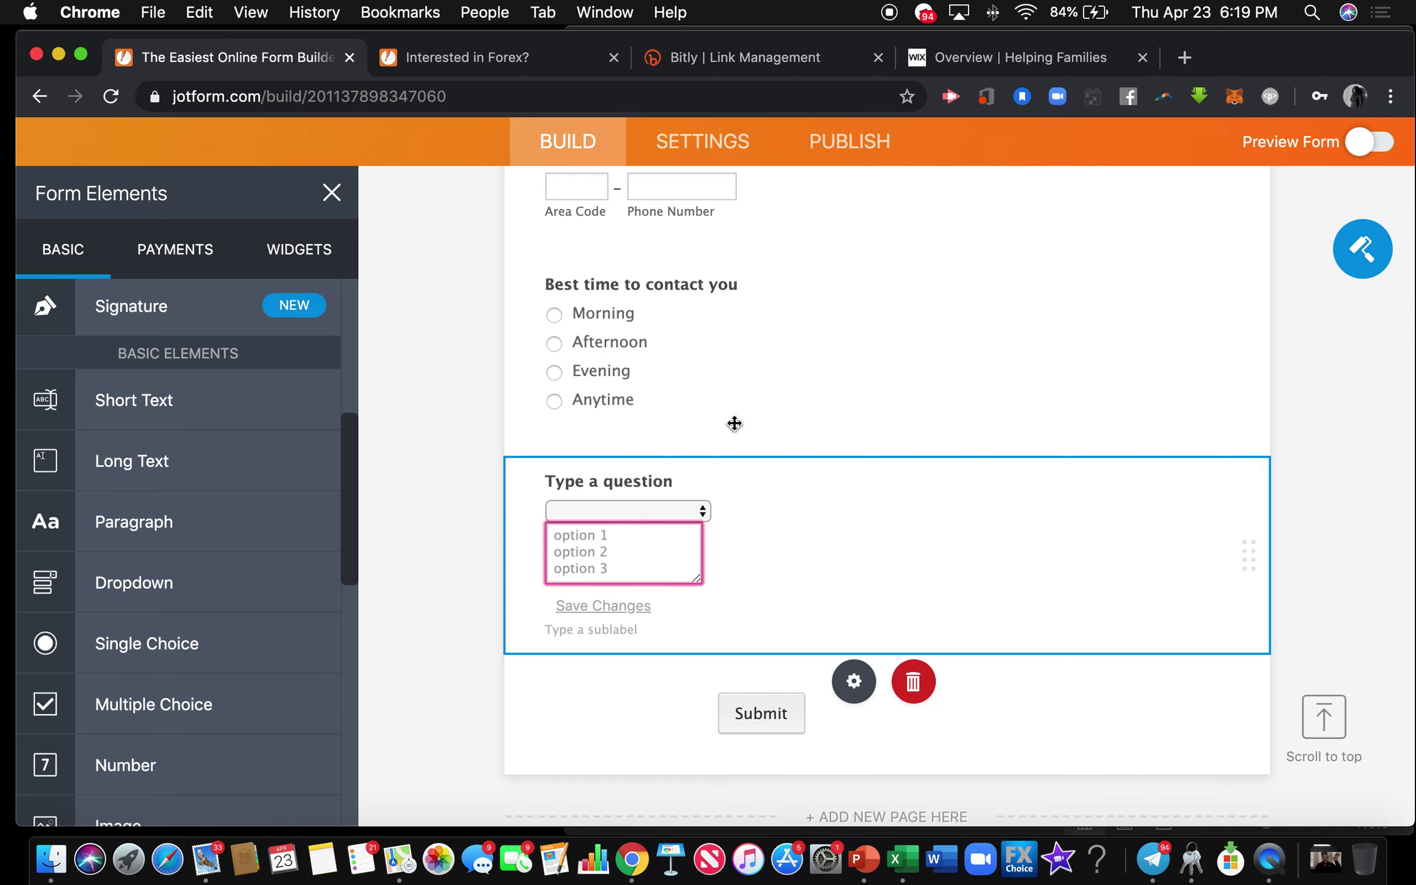
click(907, 623)
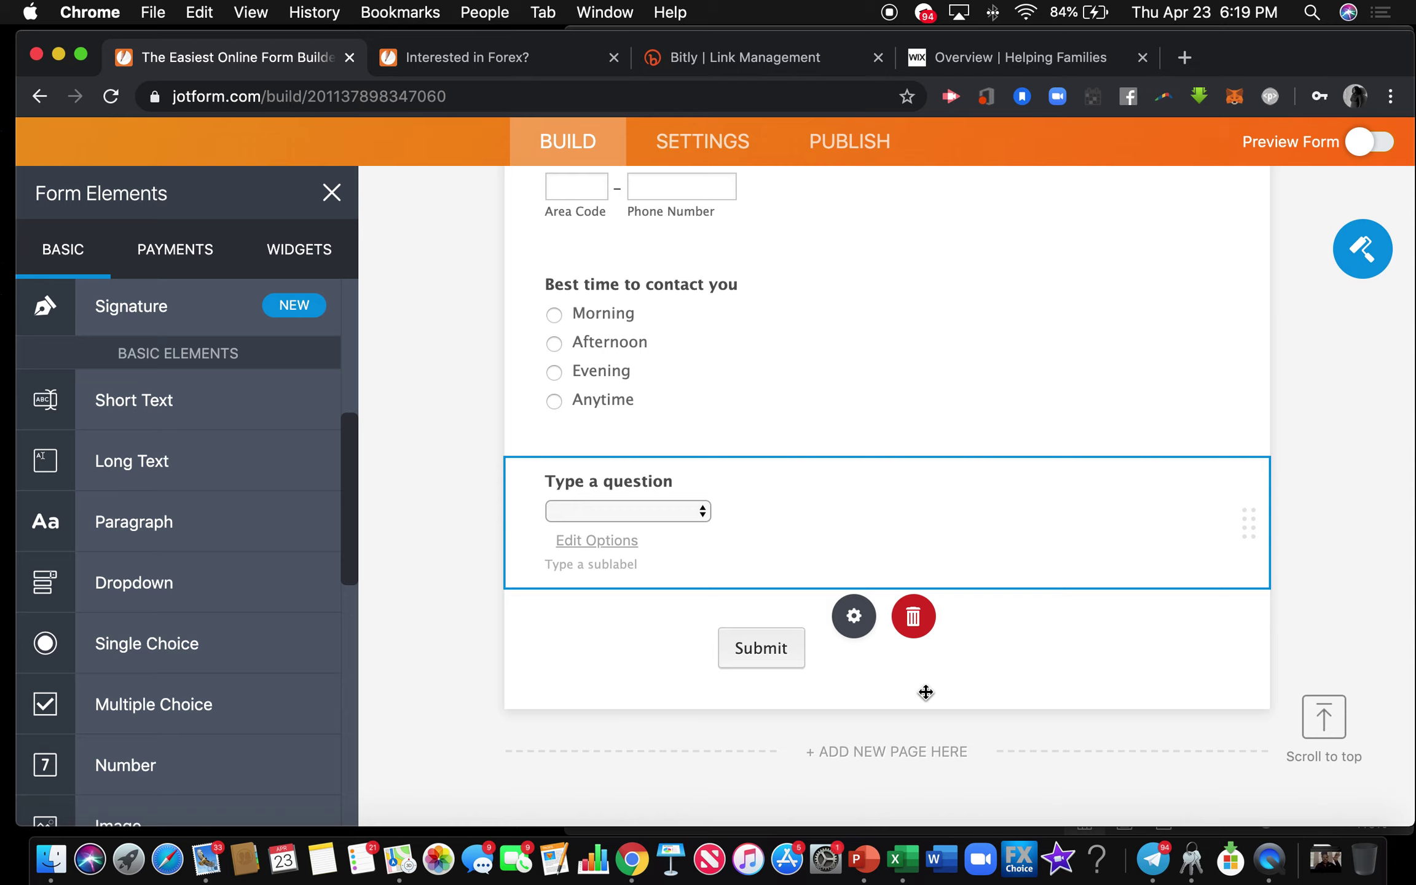
click(916, 618)
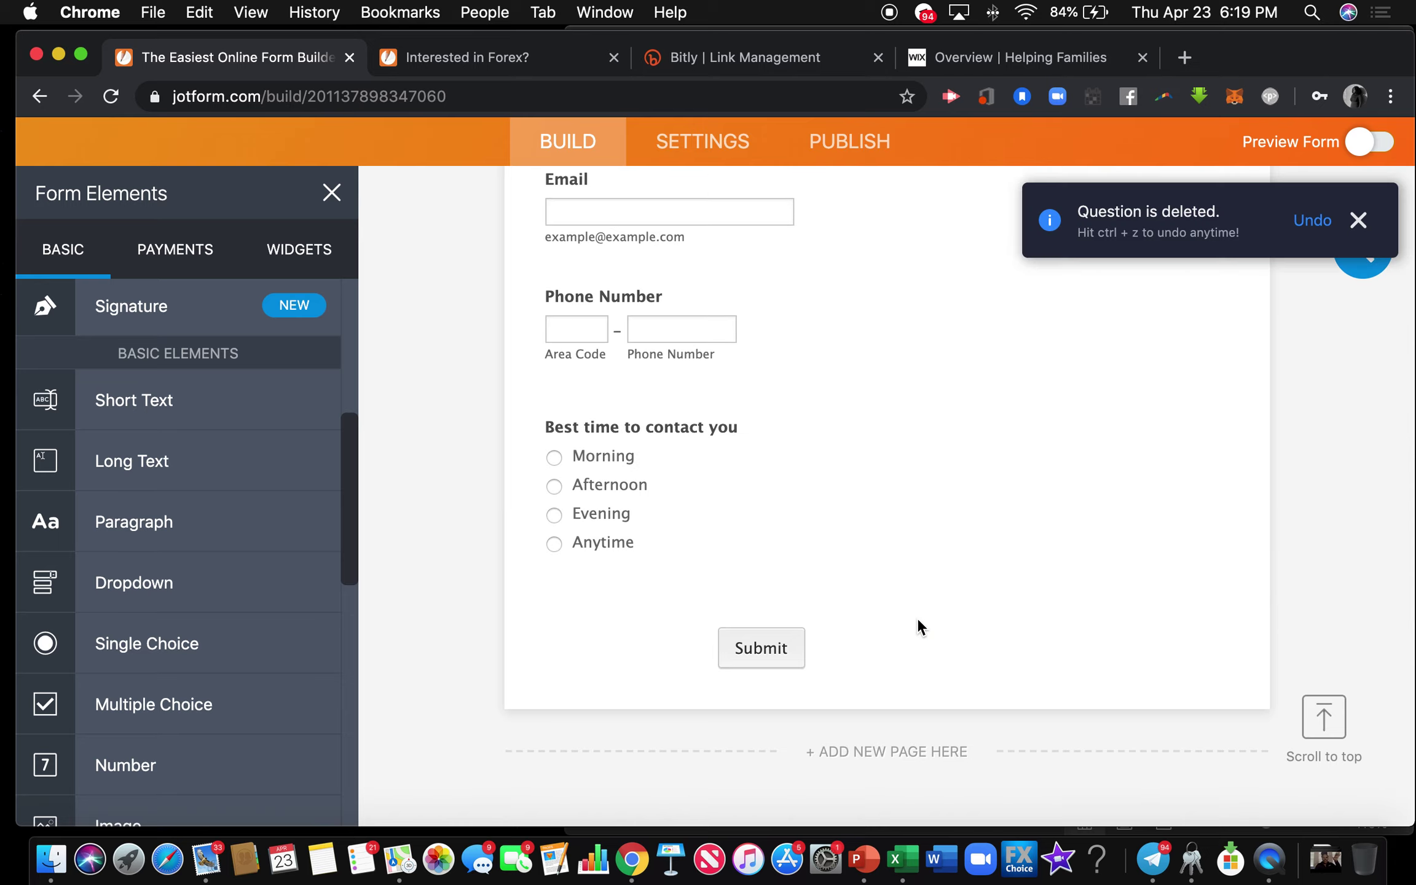
scroll(723, 479, up, 4)
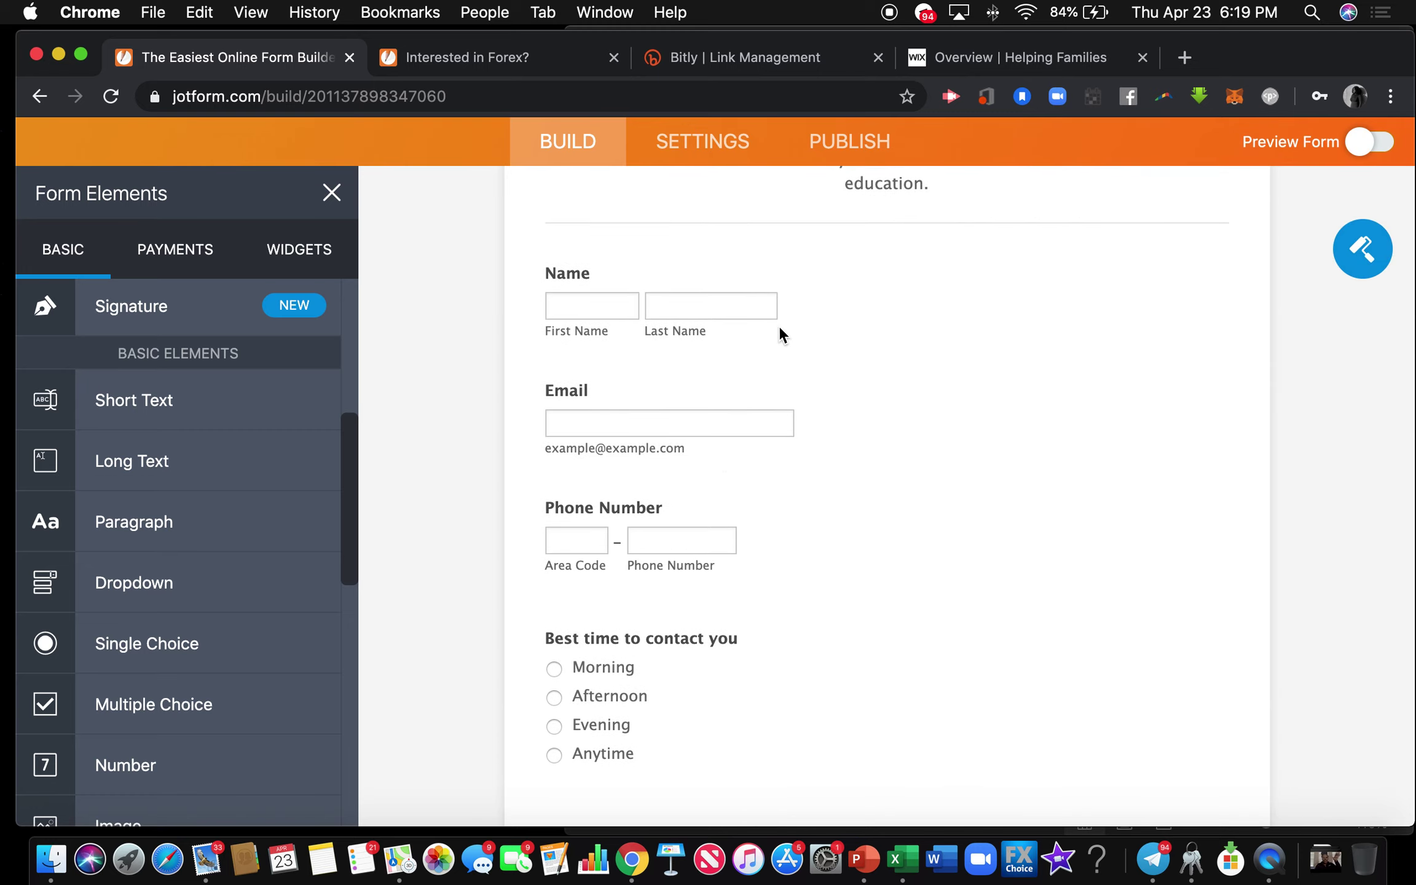
click(781, 325)
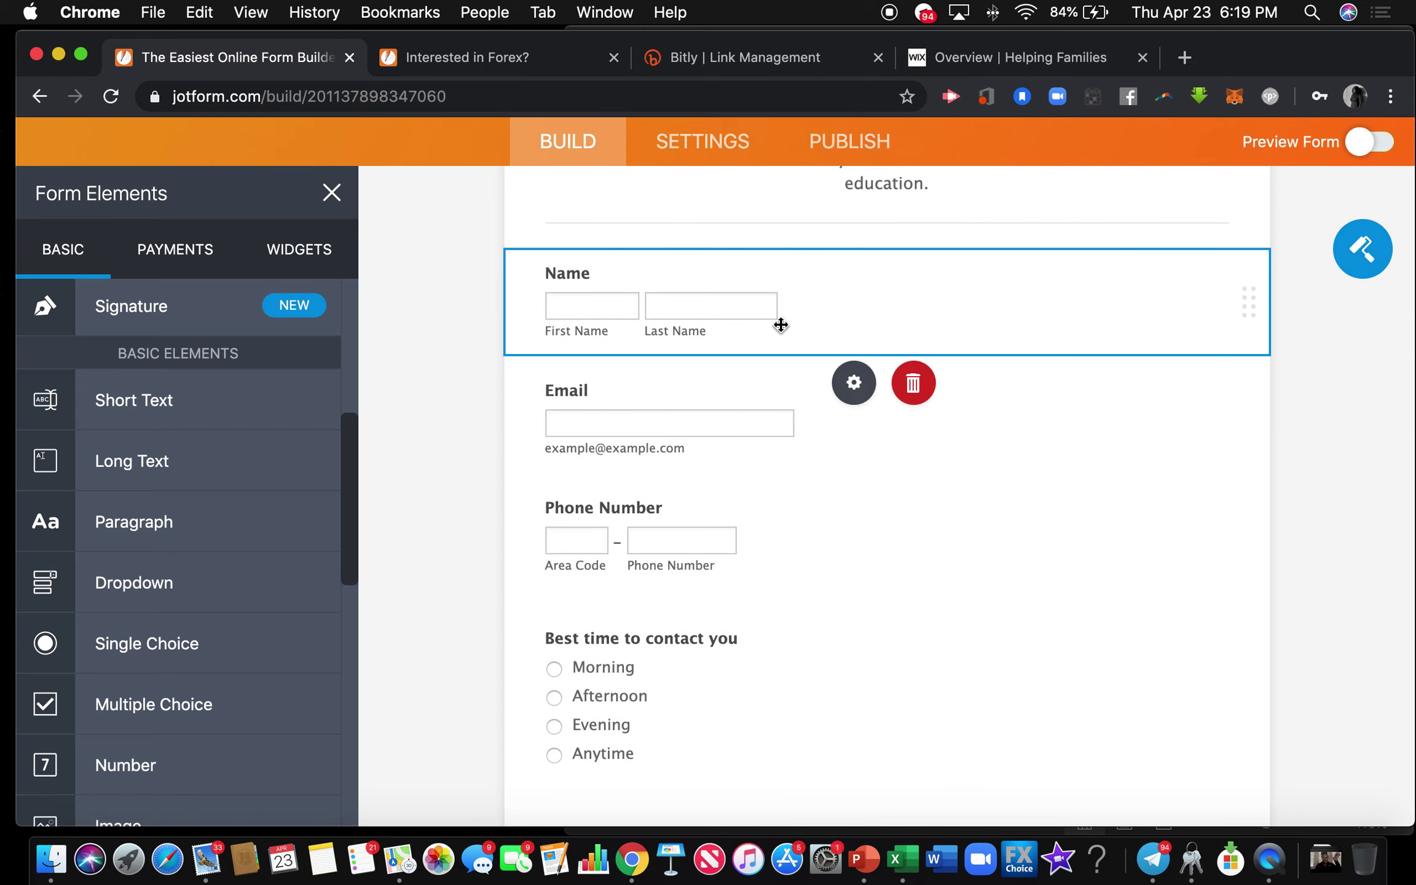
Turn on Required for the Name and Email questions.
click(853, 385)
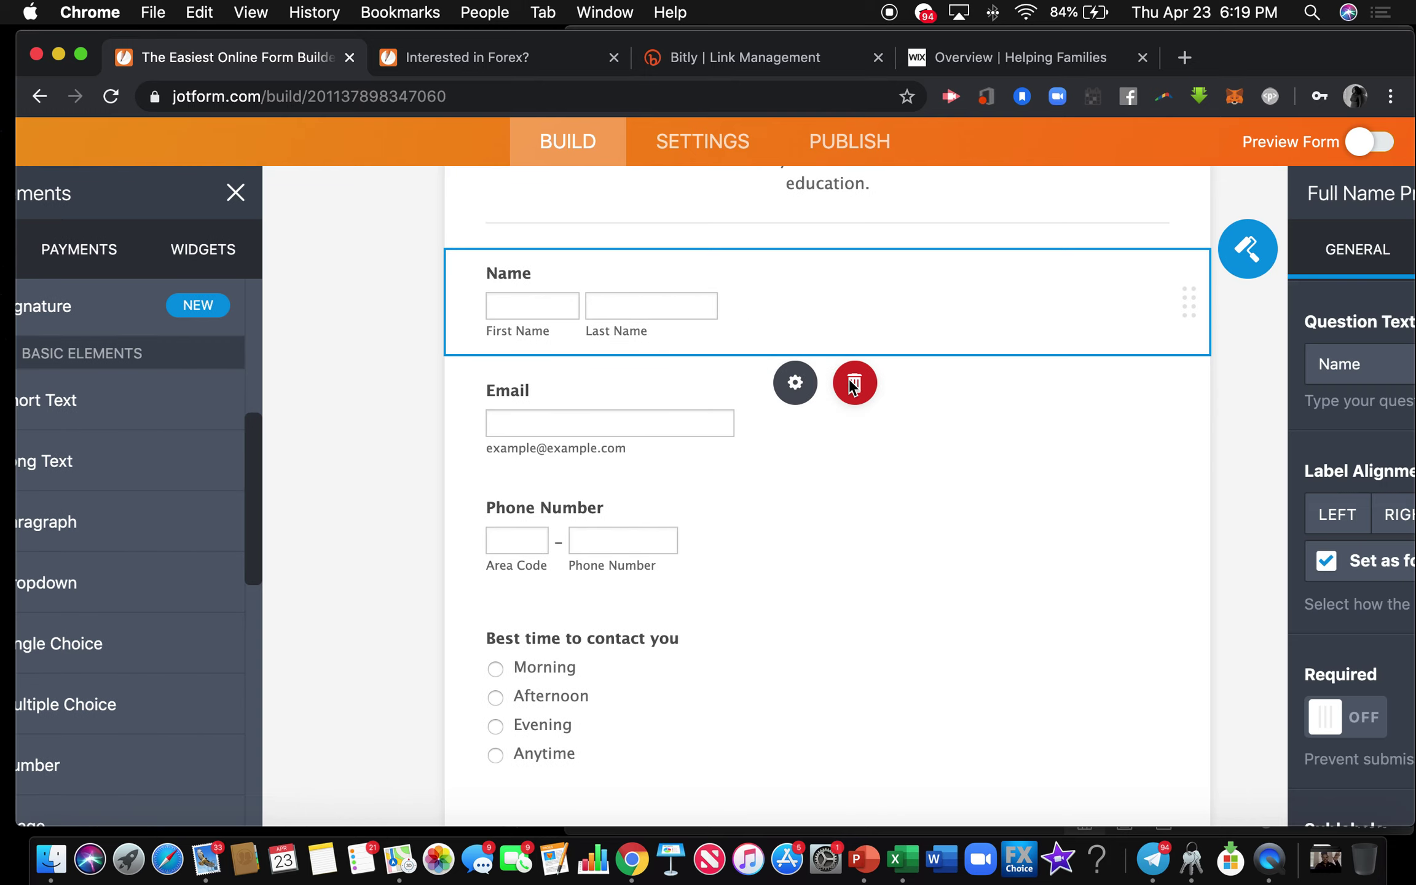
click(997, 718)
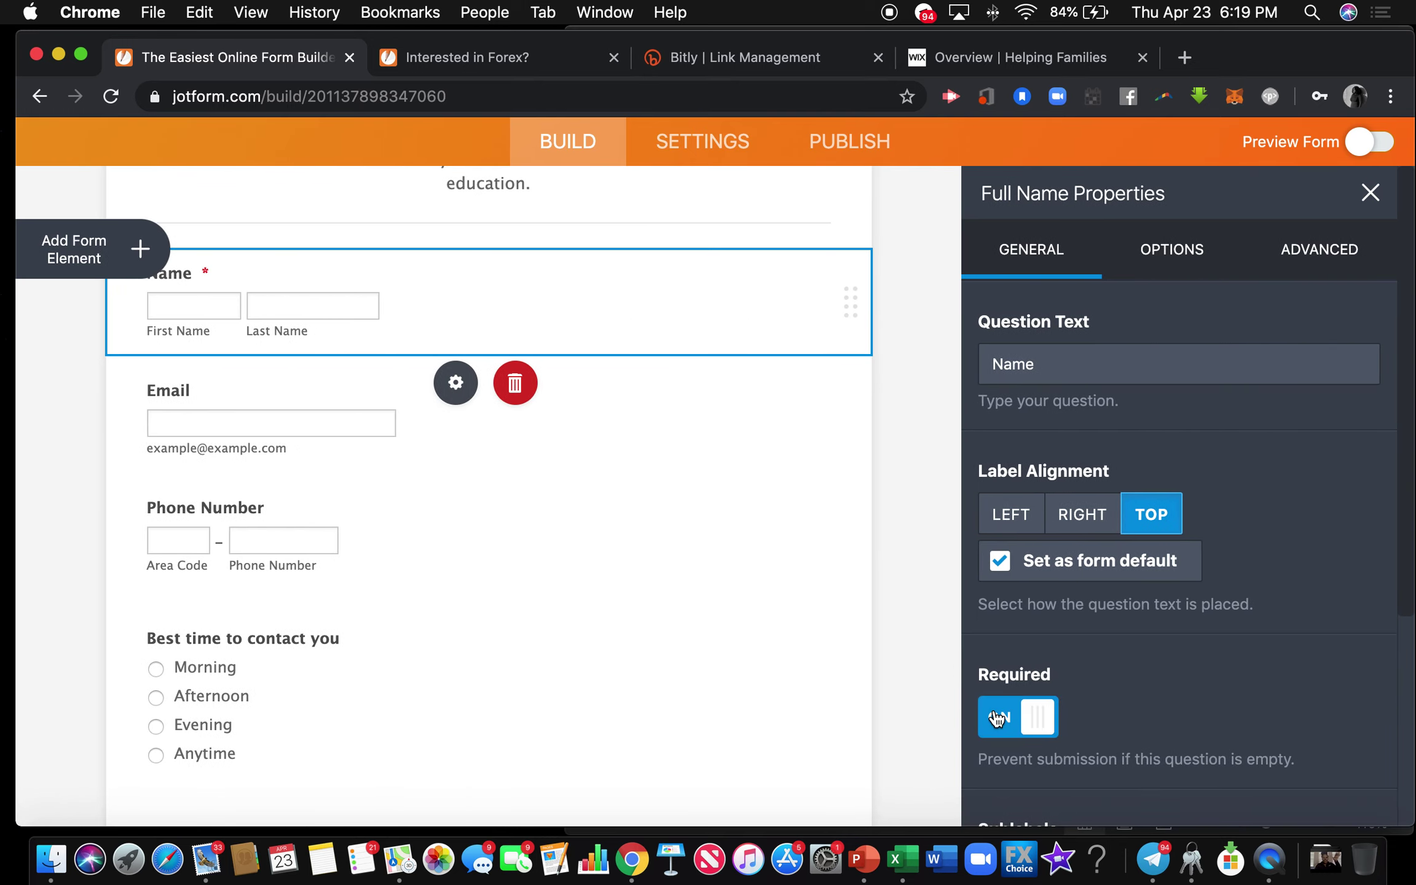
click(372, 423)
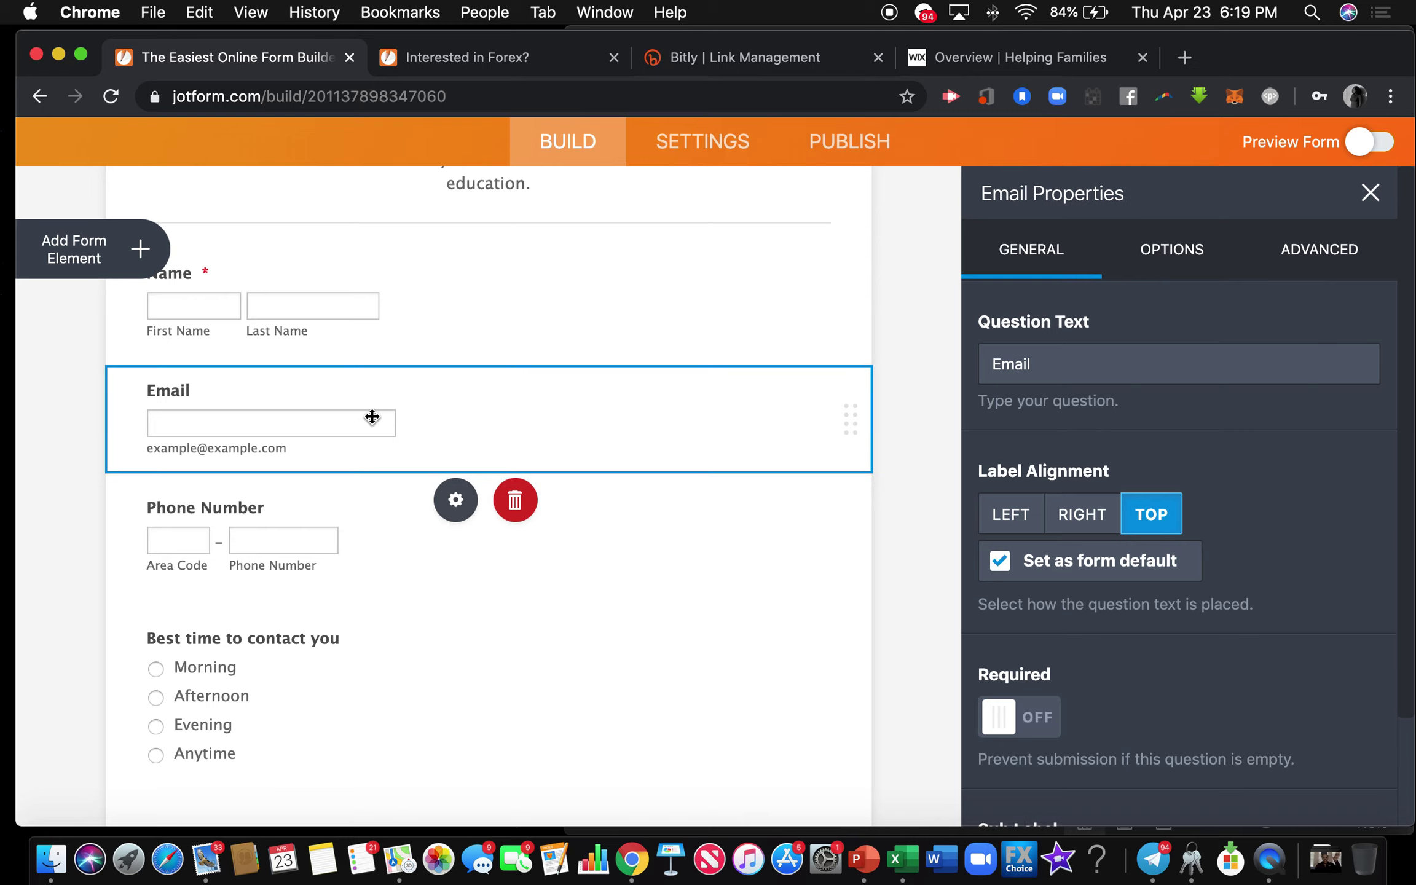
click(457, 496)
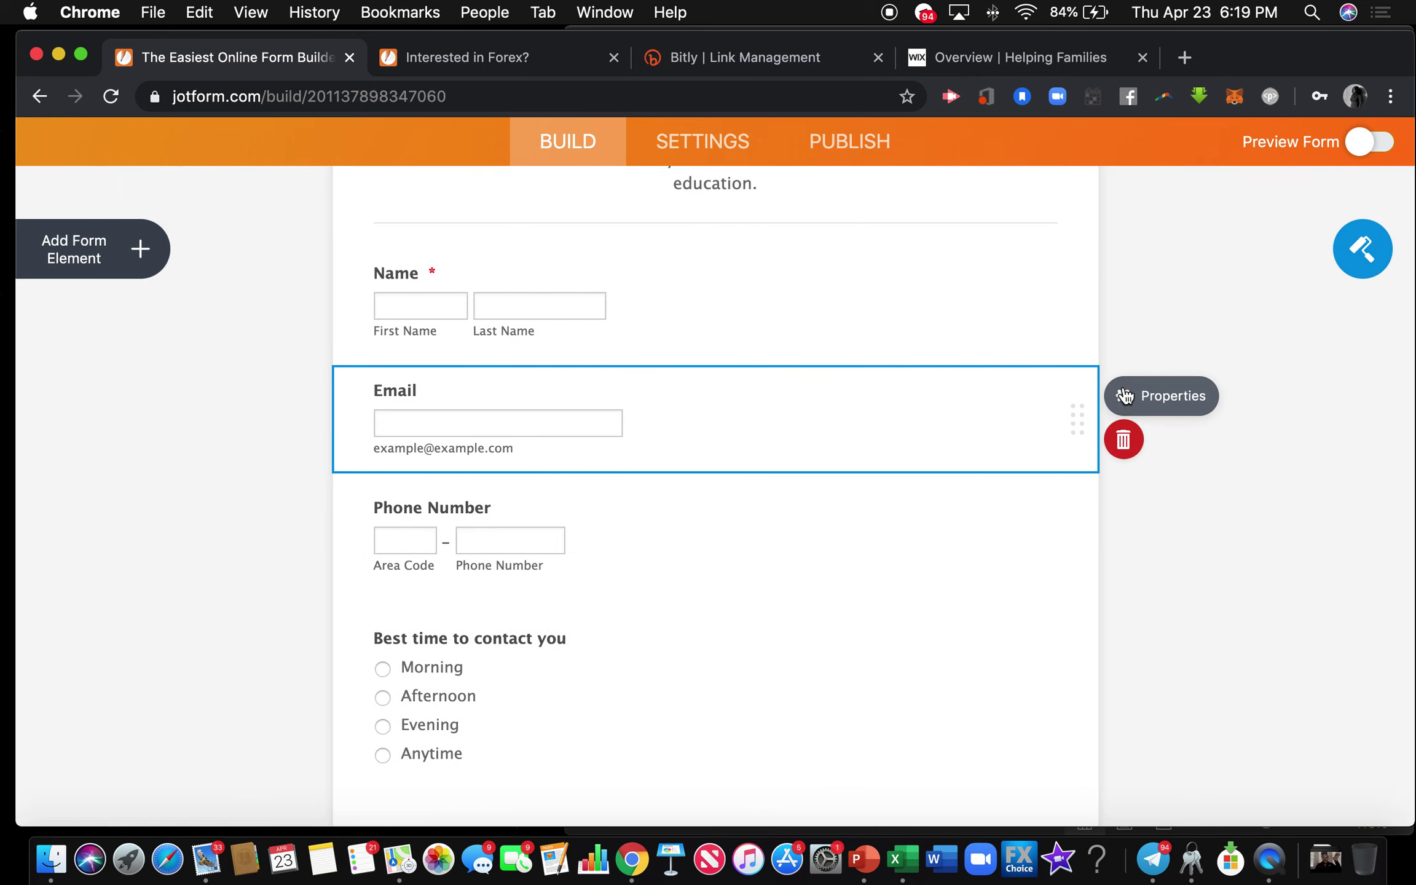
click(1090, 395)
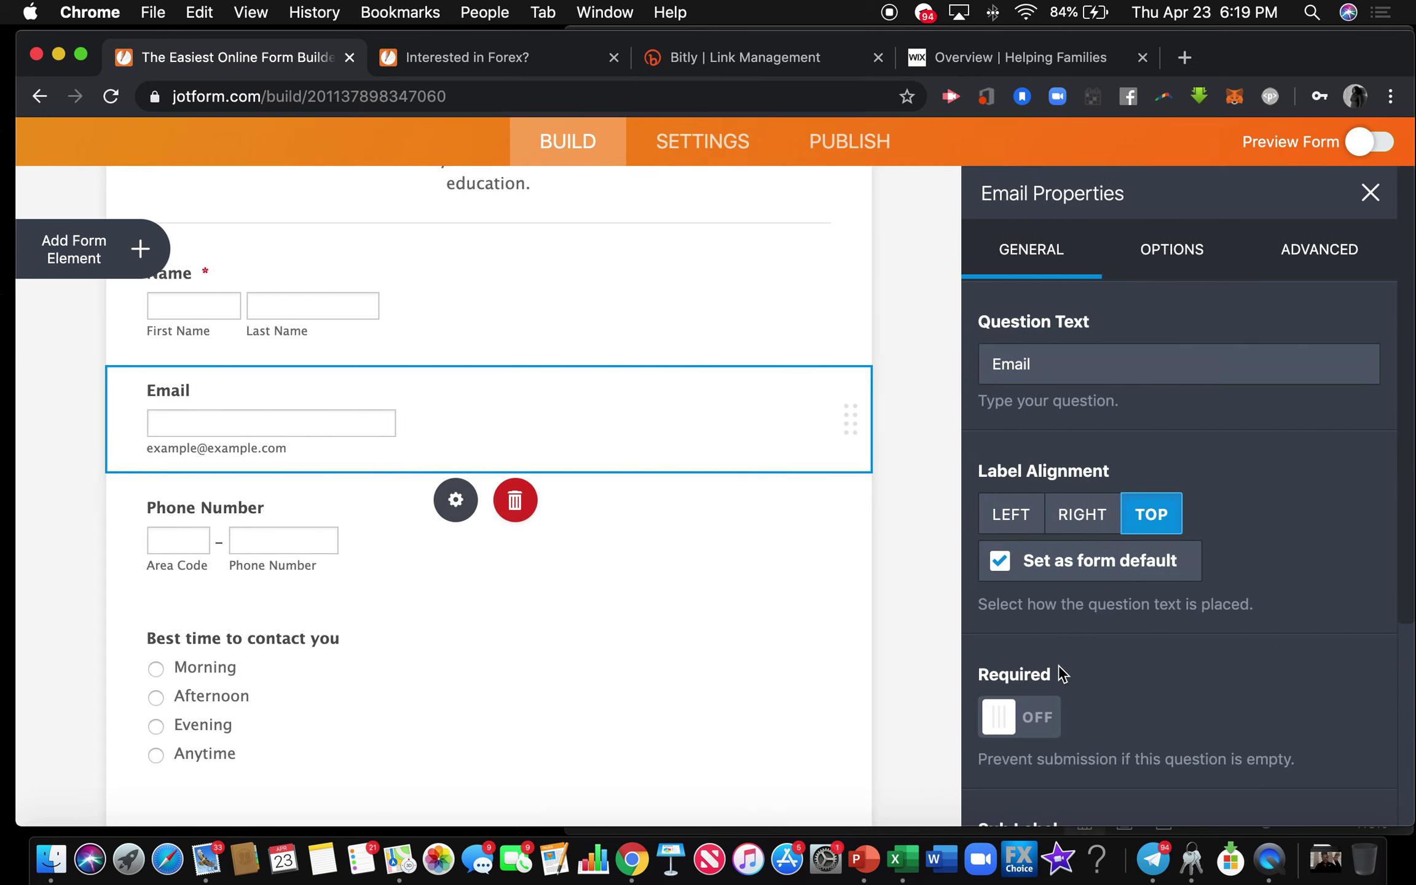
click(1044, 719)
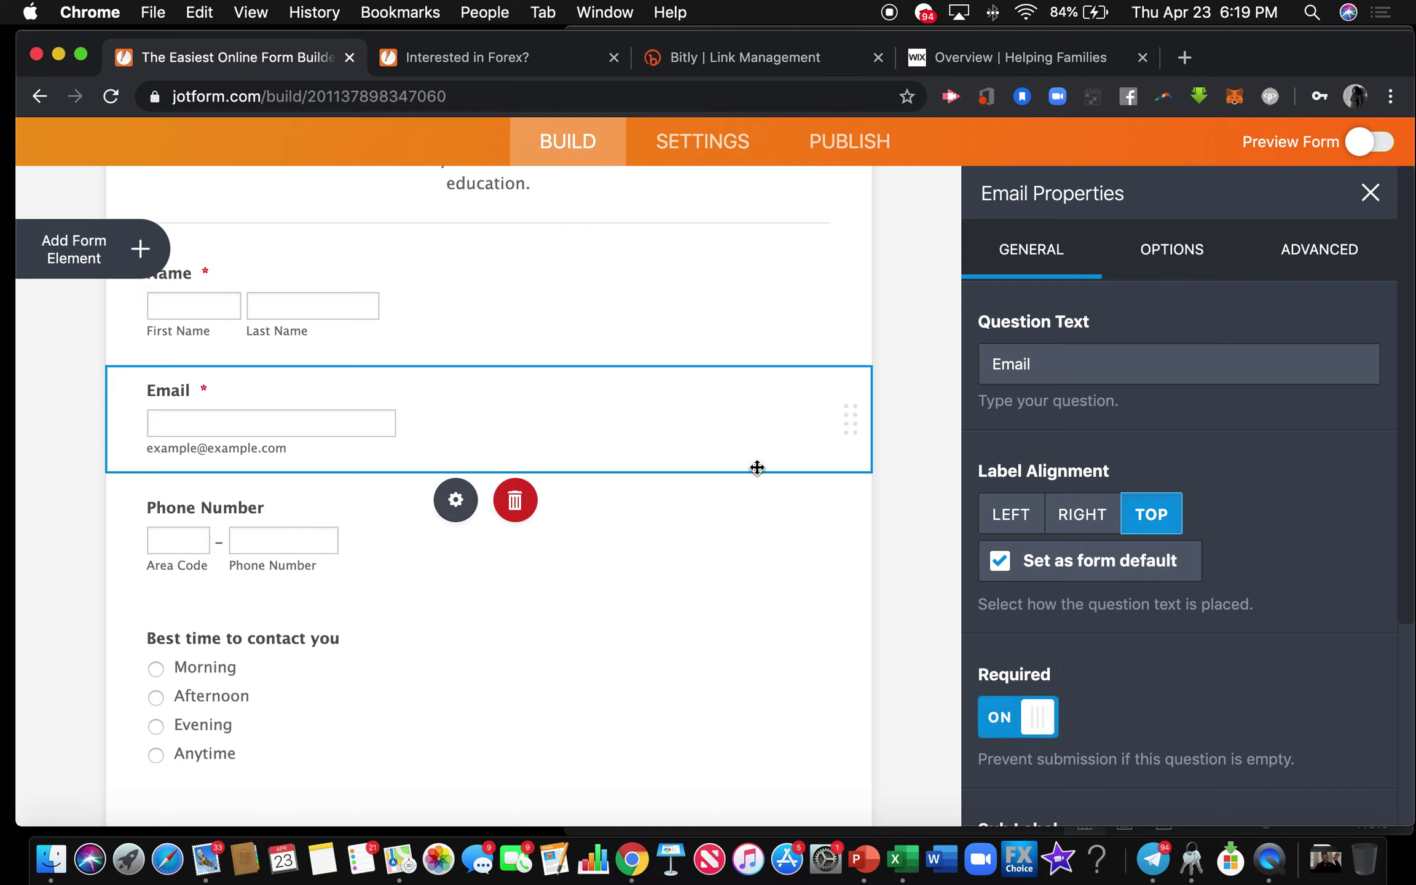
Turn on Required for the Phone Number and Best time to contact you questions.
click(280, 529)
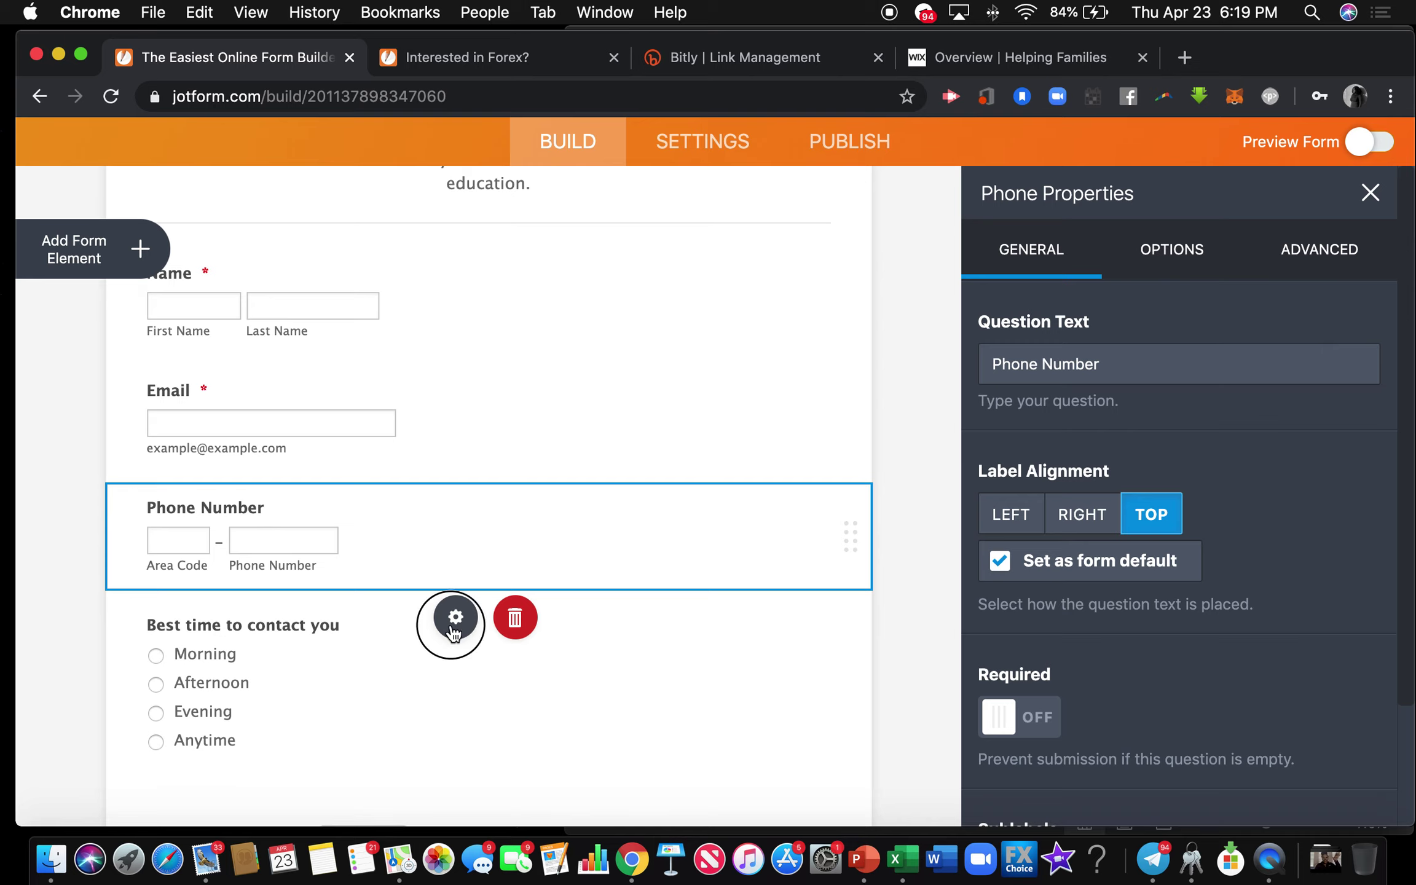
click(455, 618)
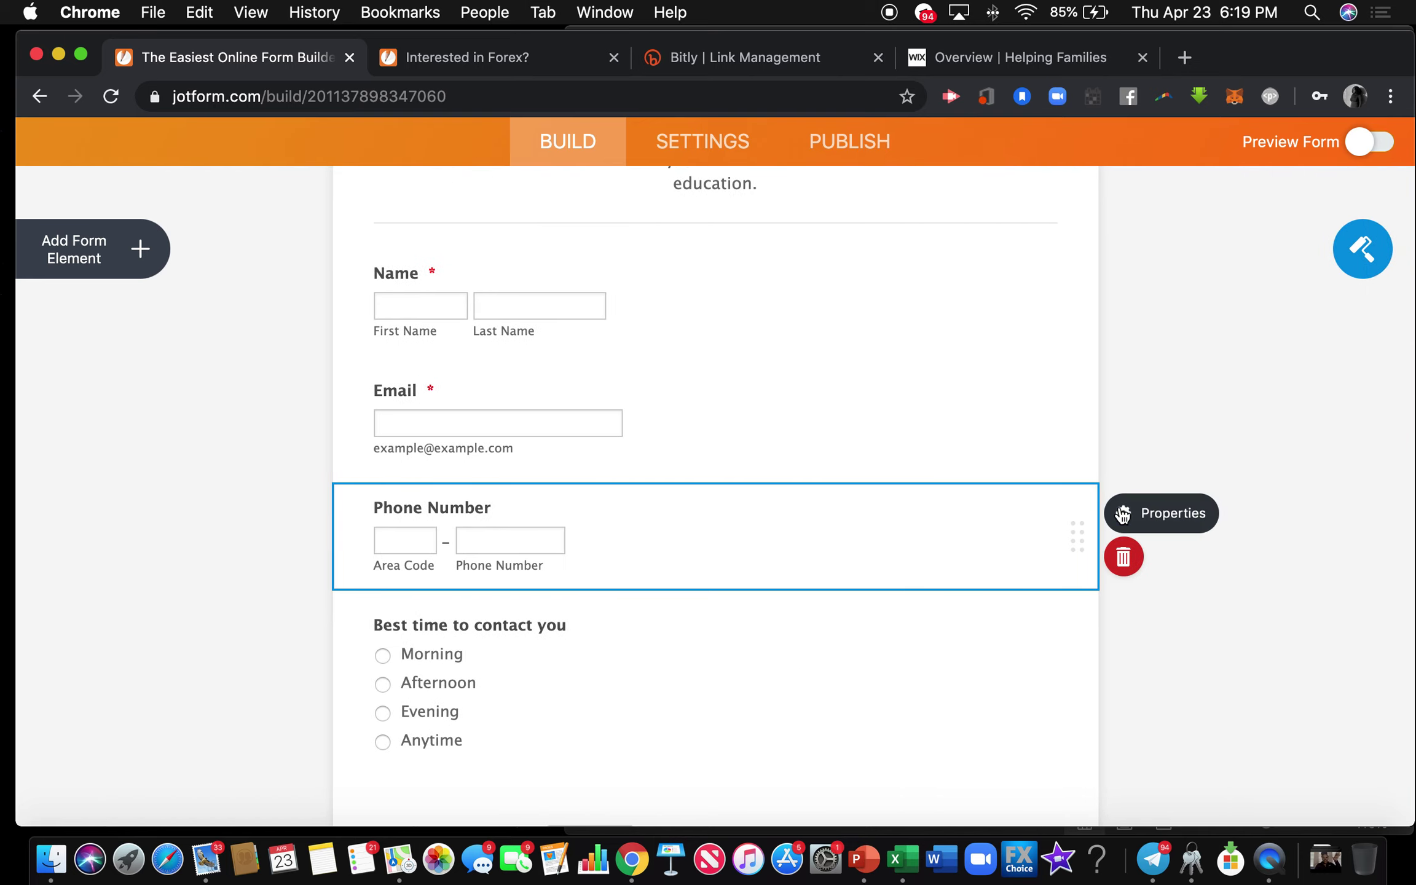
click(1123, 514)
click(1014, 716)
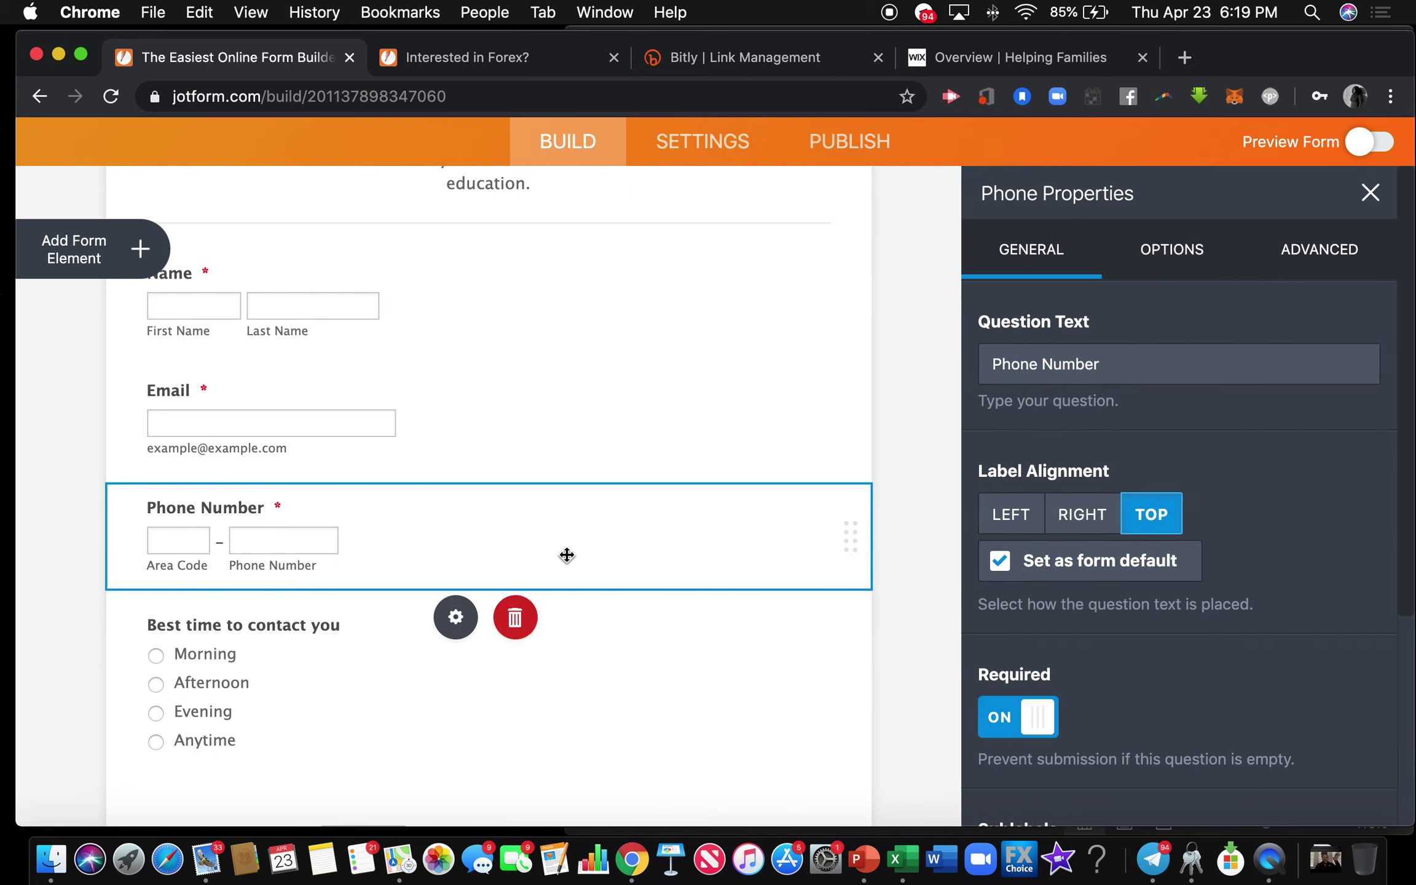
click(291, 656)
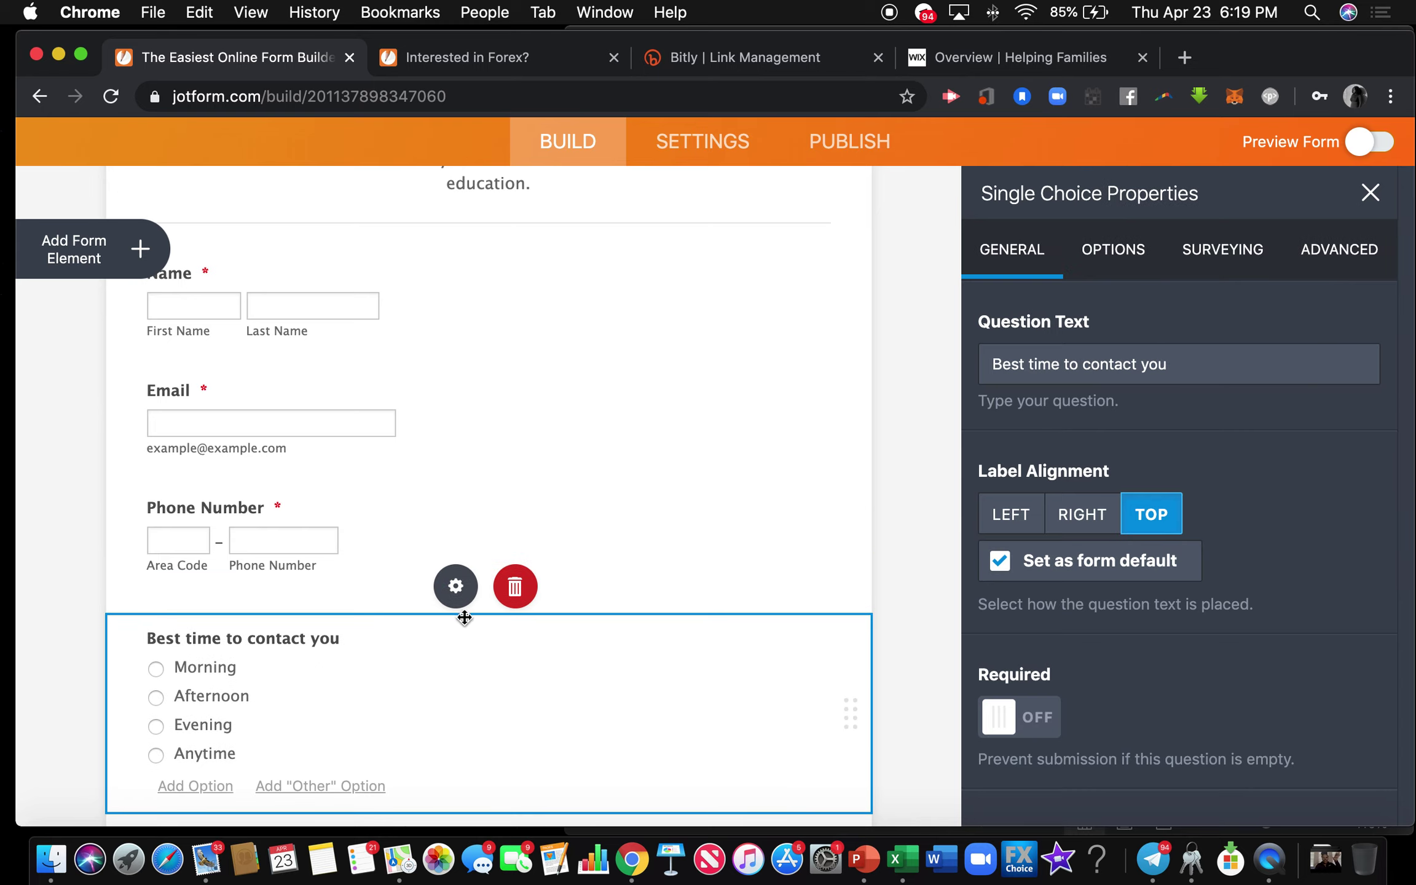
click(997, 721)
click(905, 677)
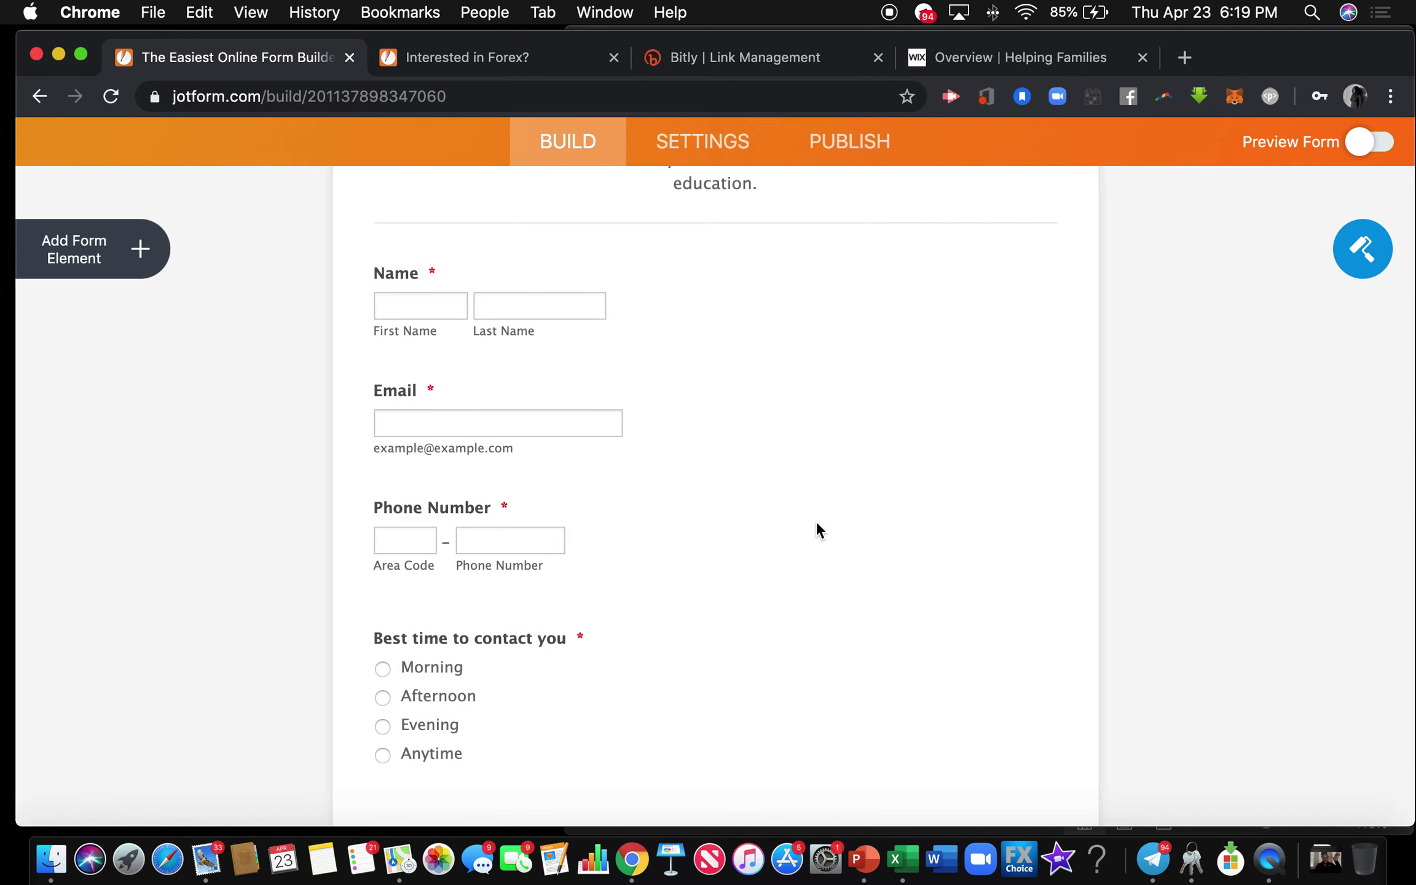
scroll(840, 412, down, 3)
Set the Submit button's alignment to Center.
click(664, 638)
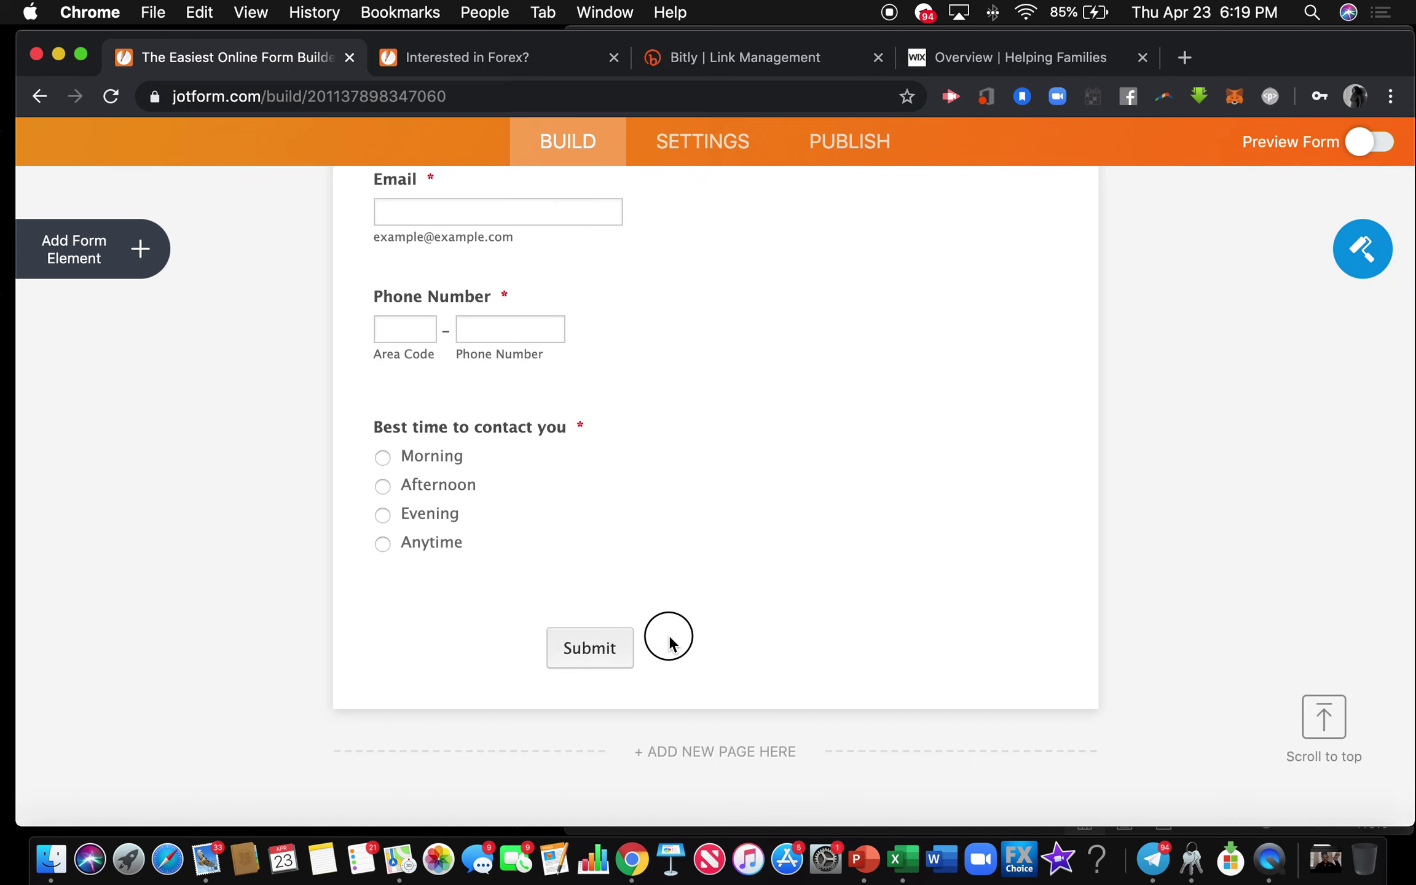
click(1124, 638)
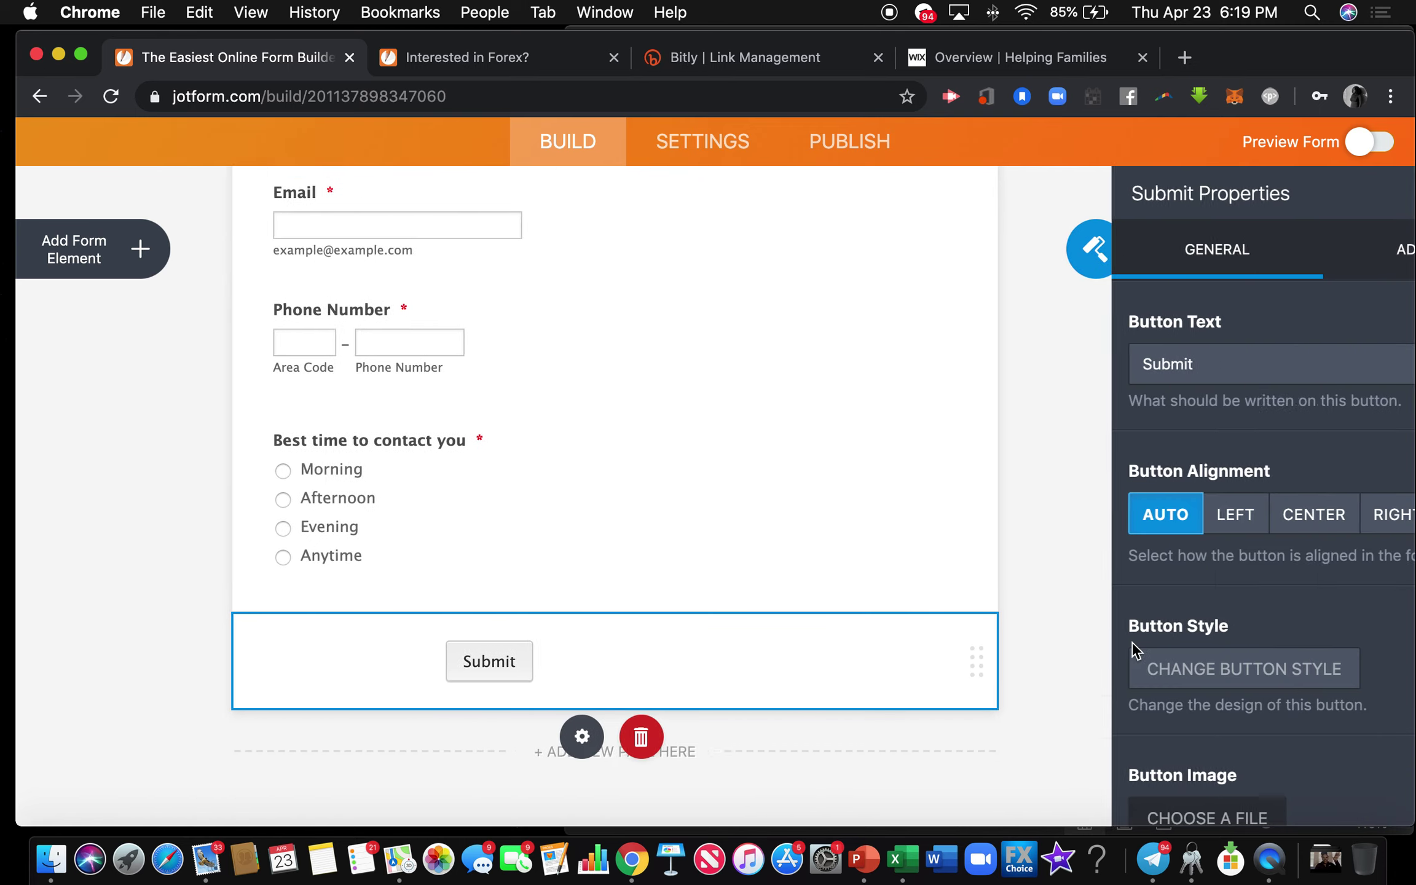
click(1145, 520)
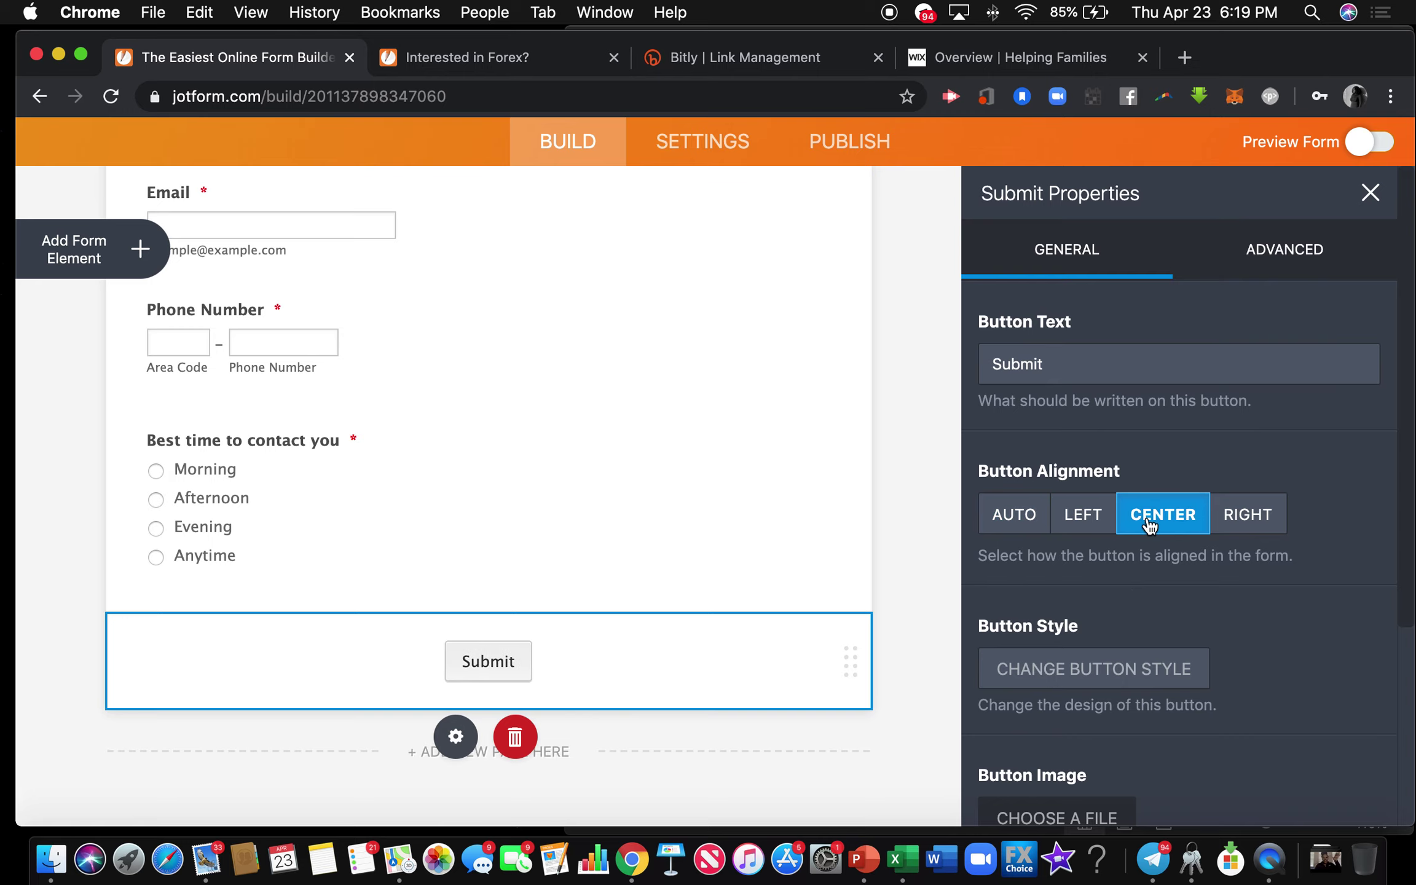
click(894, 533)
scroll(751, 440, up, 5)
scroll(751, 439, down, 3)
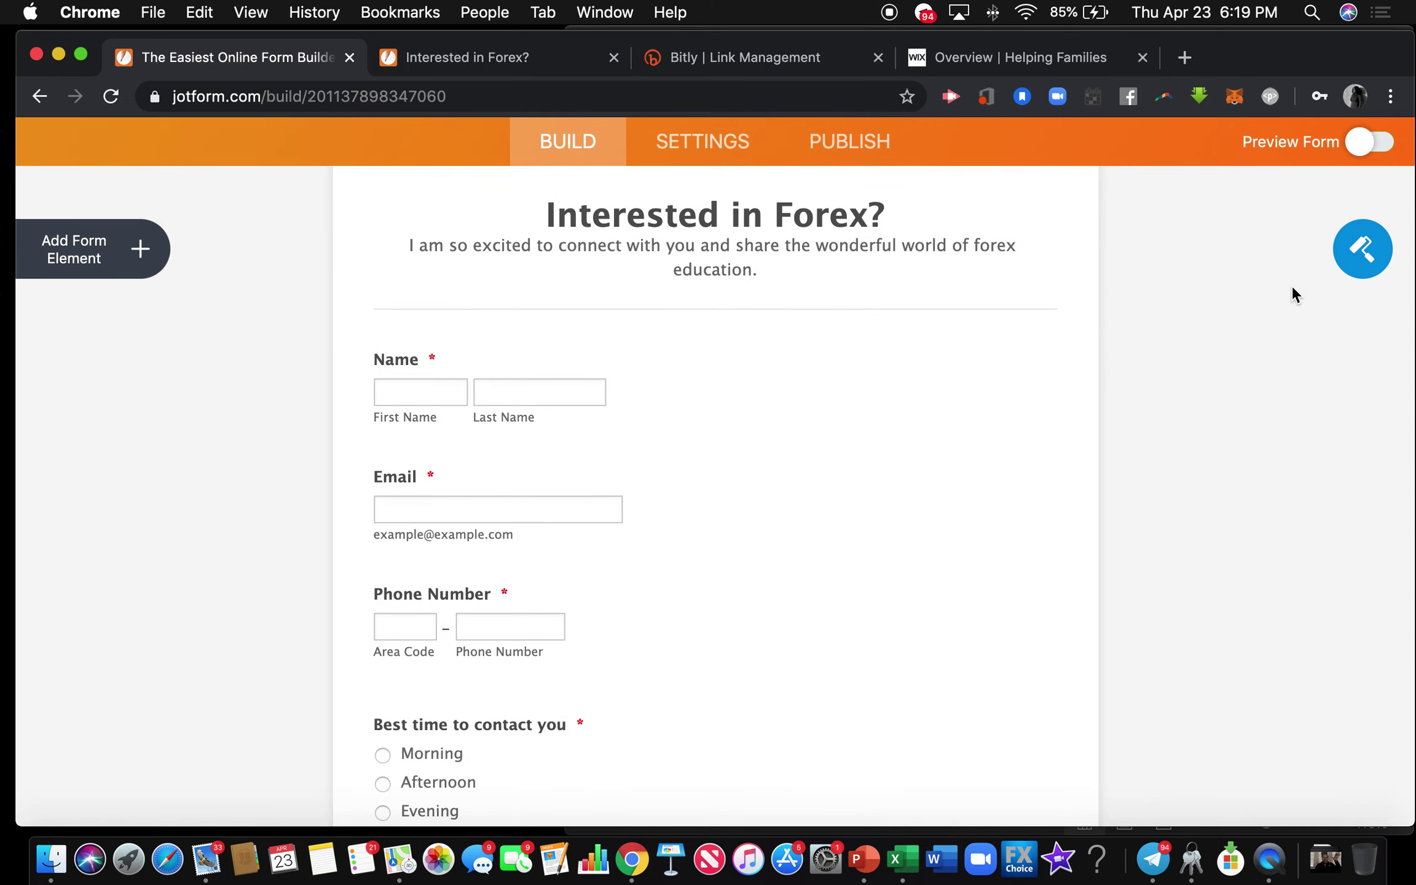
Try several colour schemes and apply the blue page, cream form, dark green text scheme.
click(1361, 252)
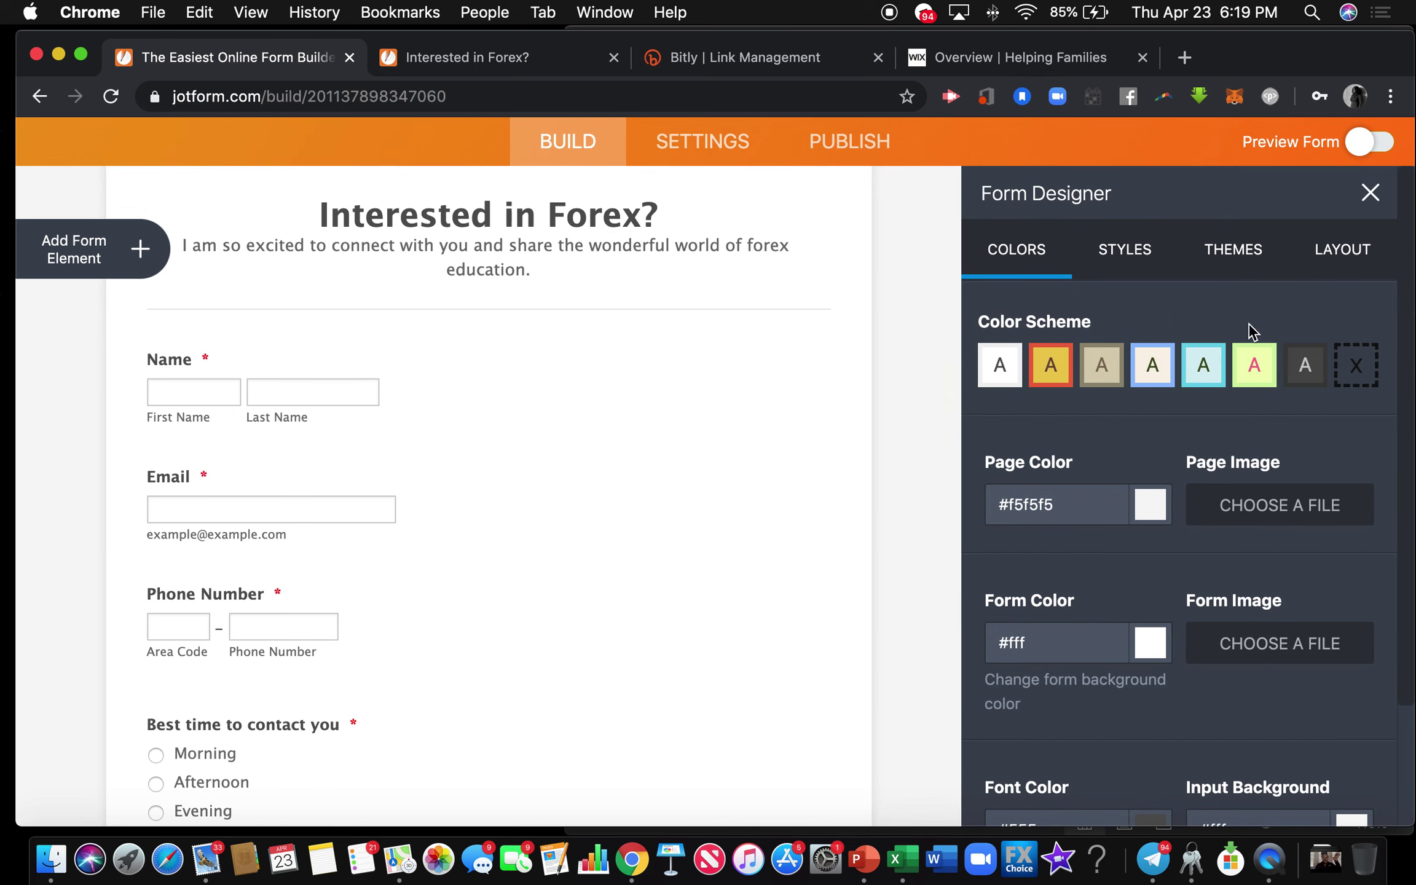
scroll(1208, 360, down, 1)
click(1293, 316)
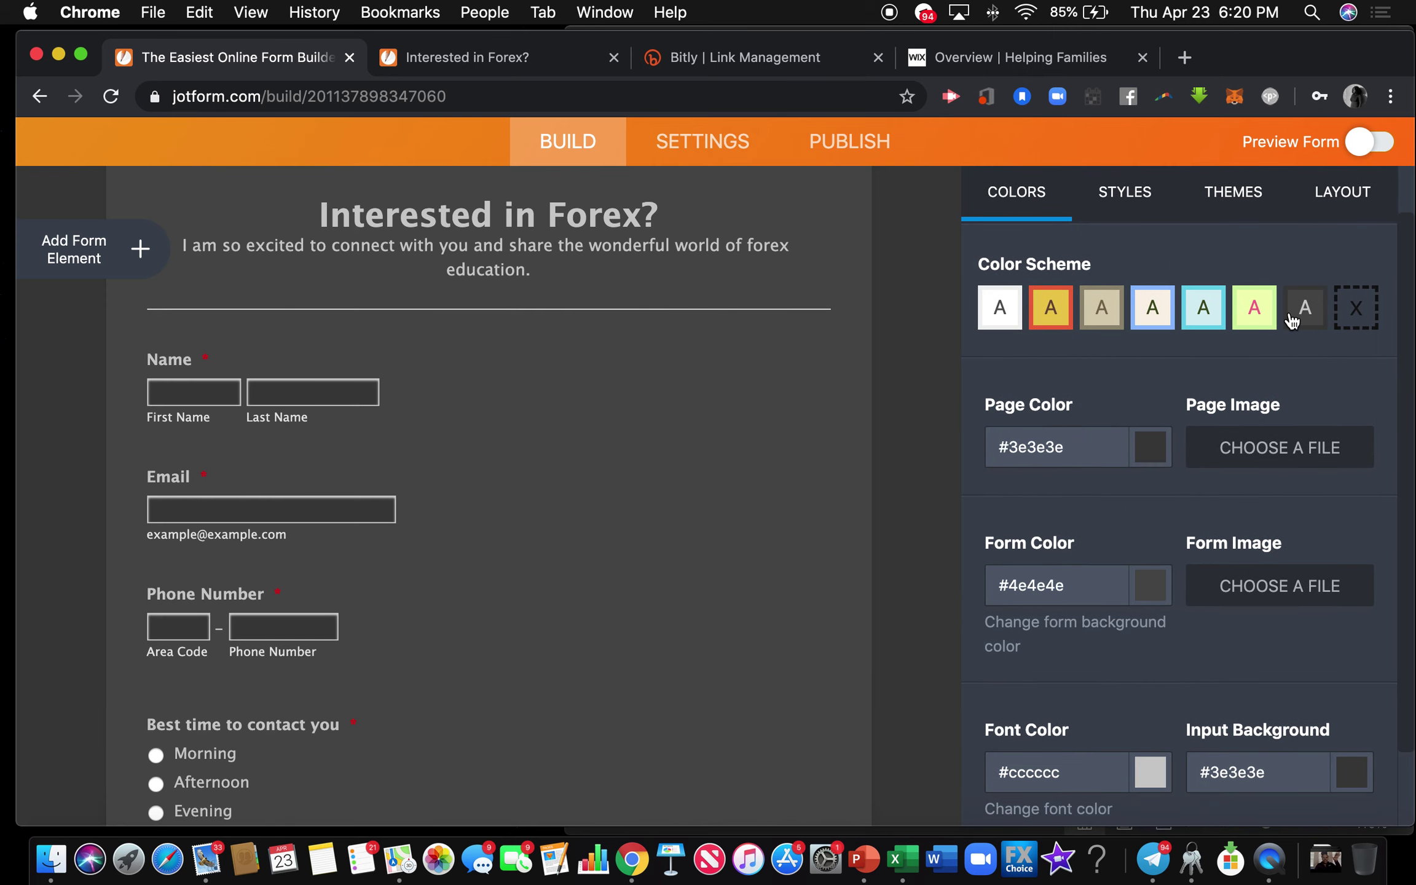
click(1254, 311)
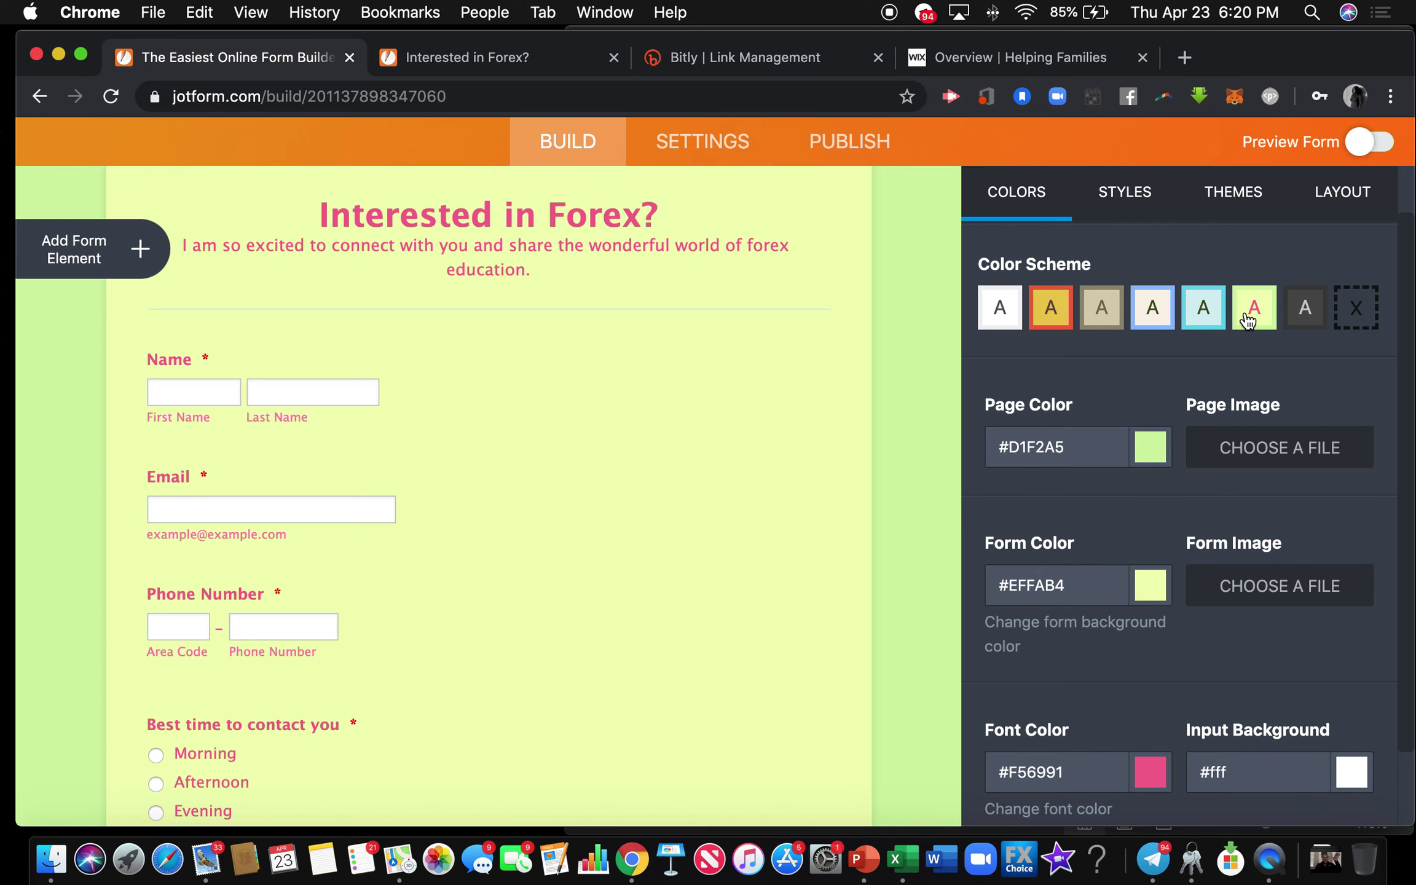
click(1200, 321)
click(1143, 314)
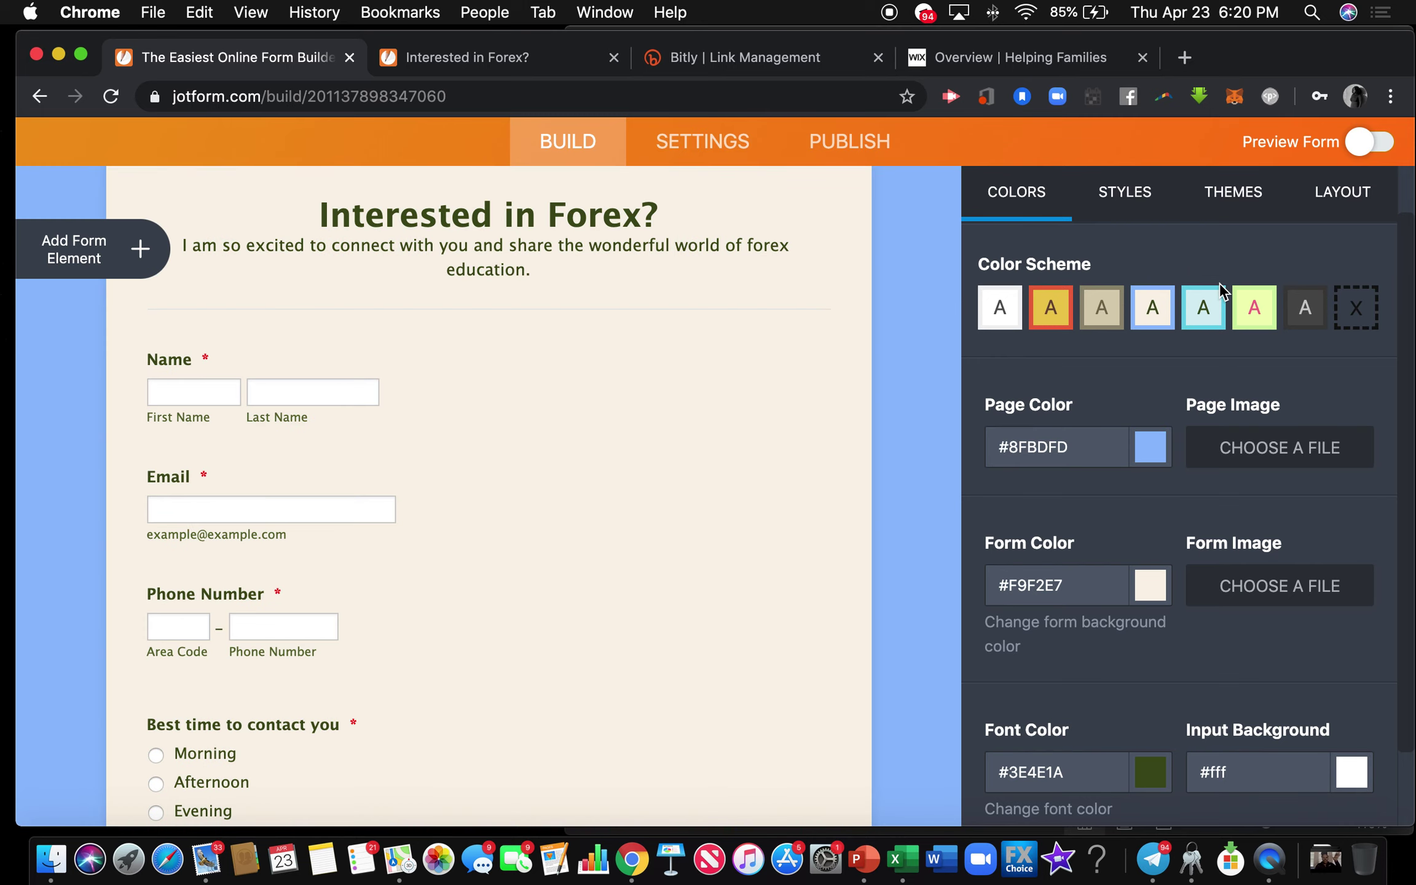
scroll(1132, 368, down, 3)
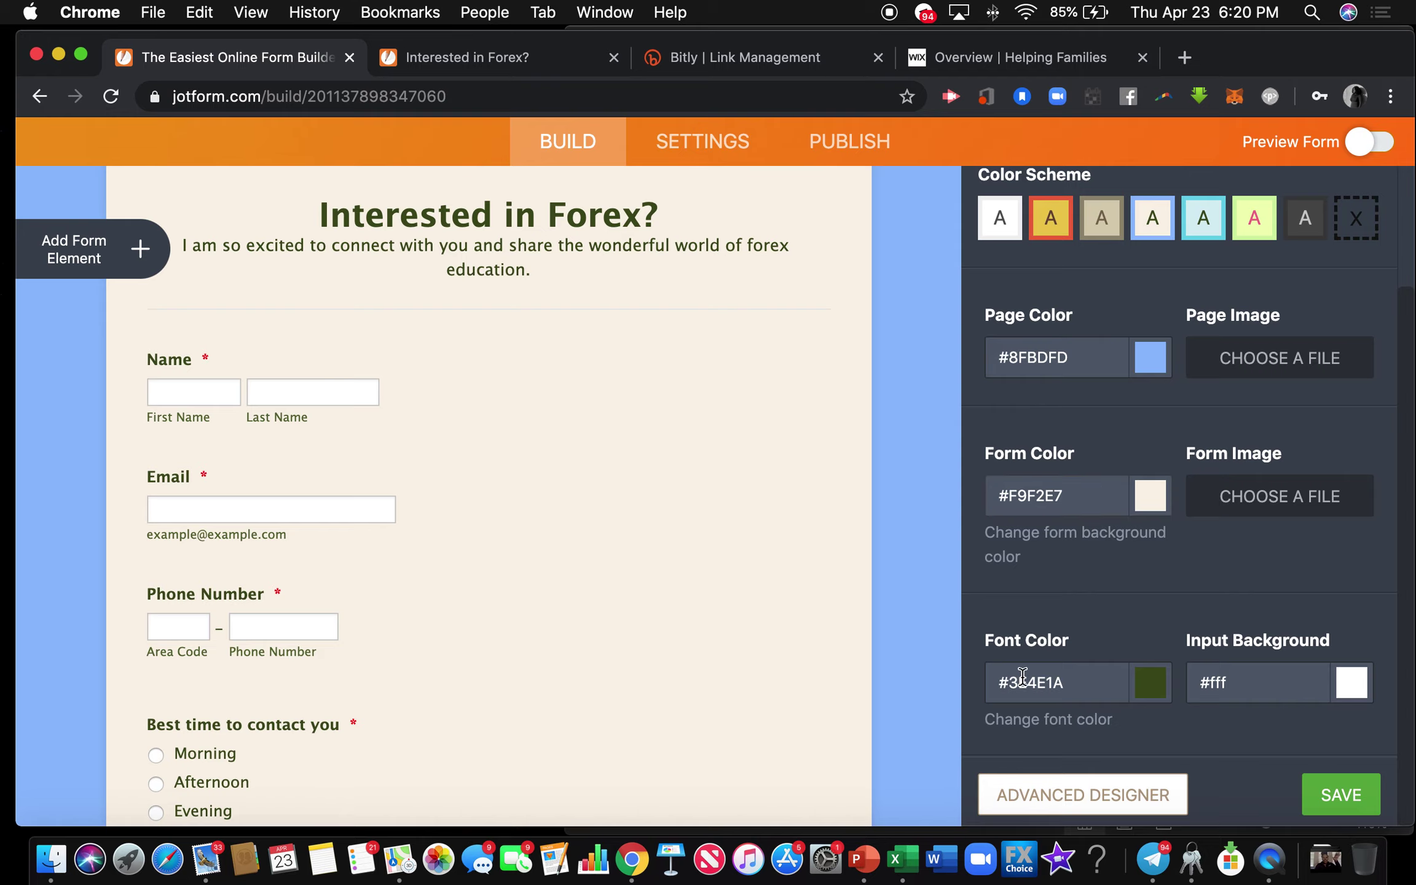
click(1039, 800)
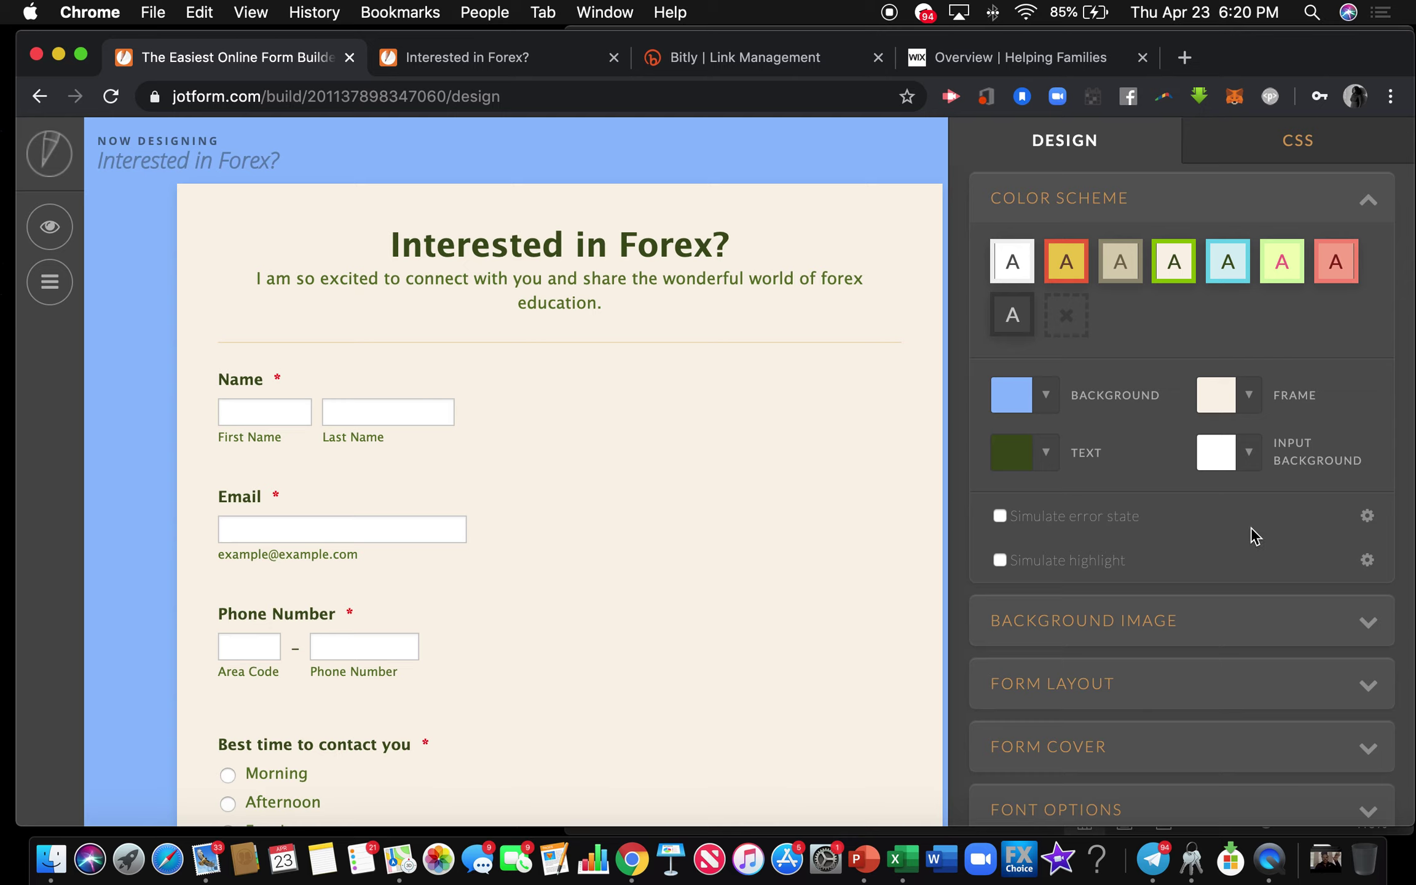
Change the Form Layout input width from 225 to 600 px and save the design.
scroll(1252, 527, down, 3)
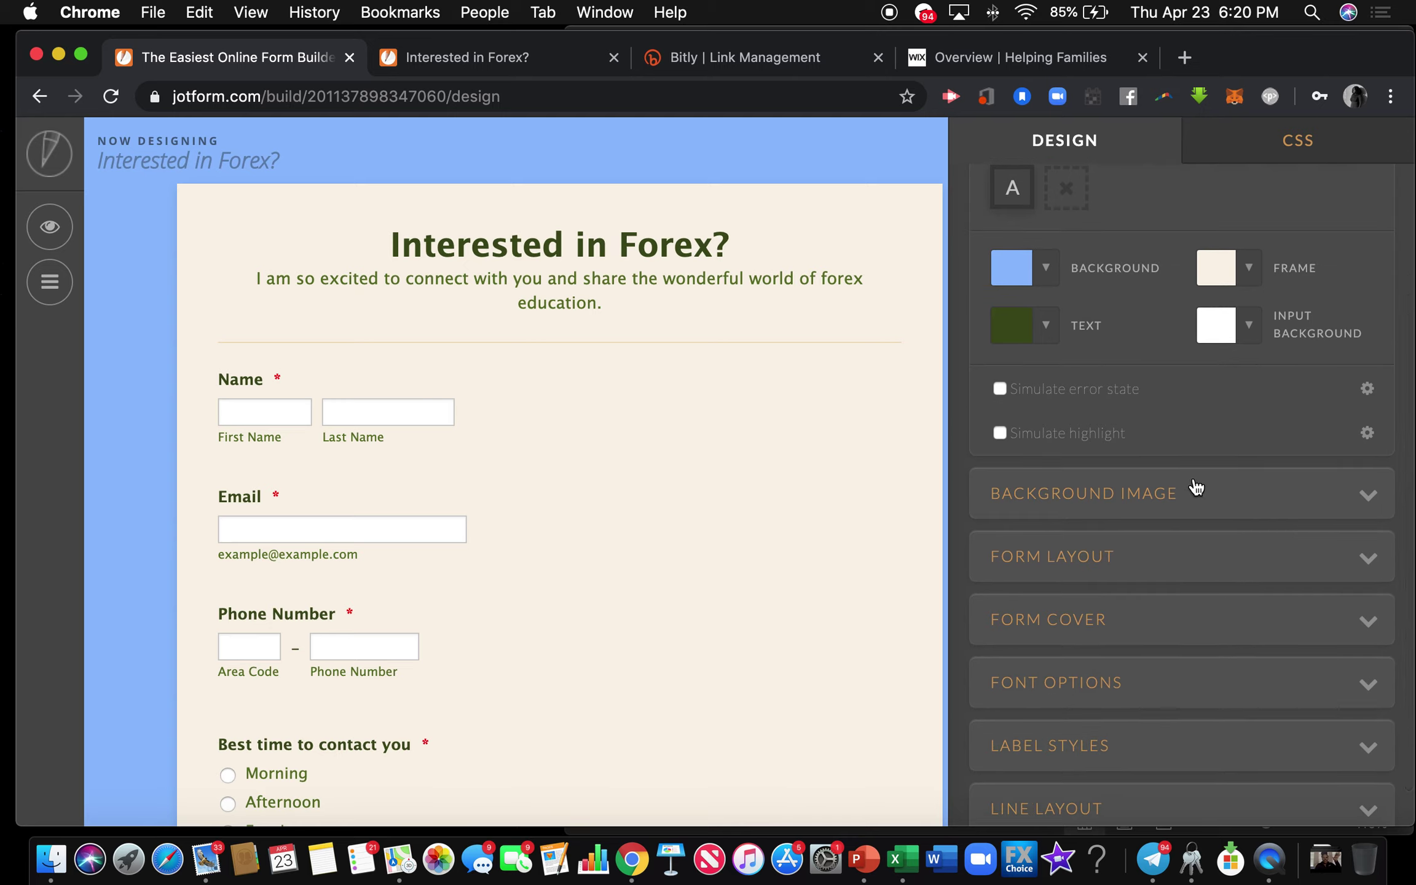
scroll(1111, 455, down, 1)
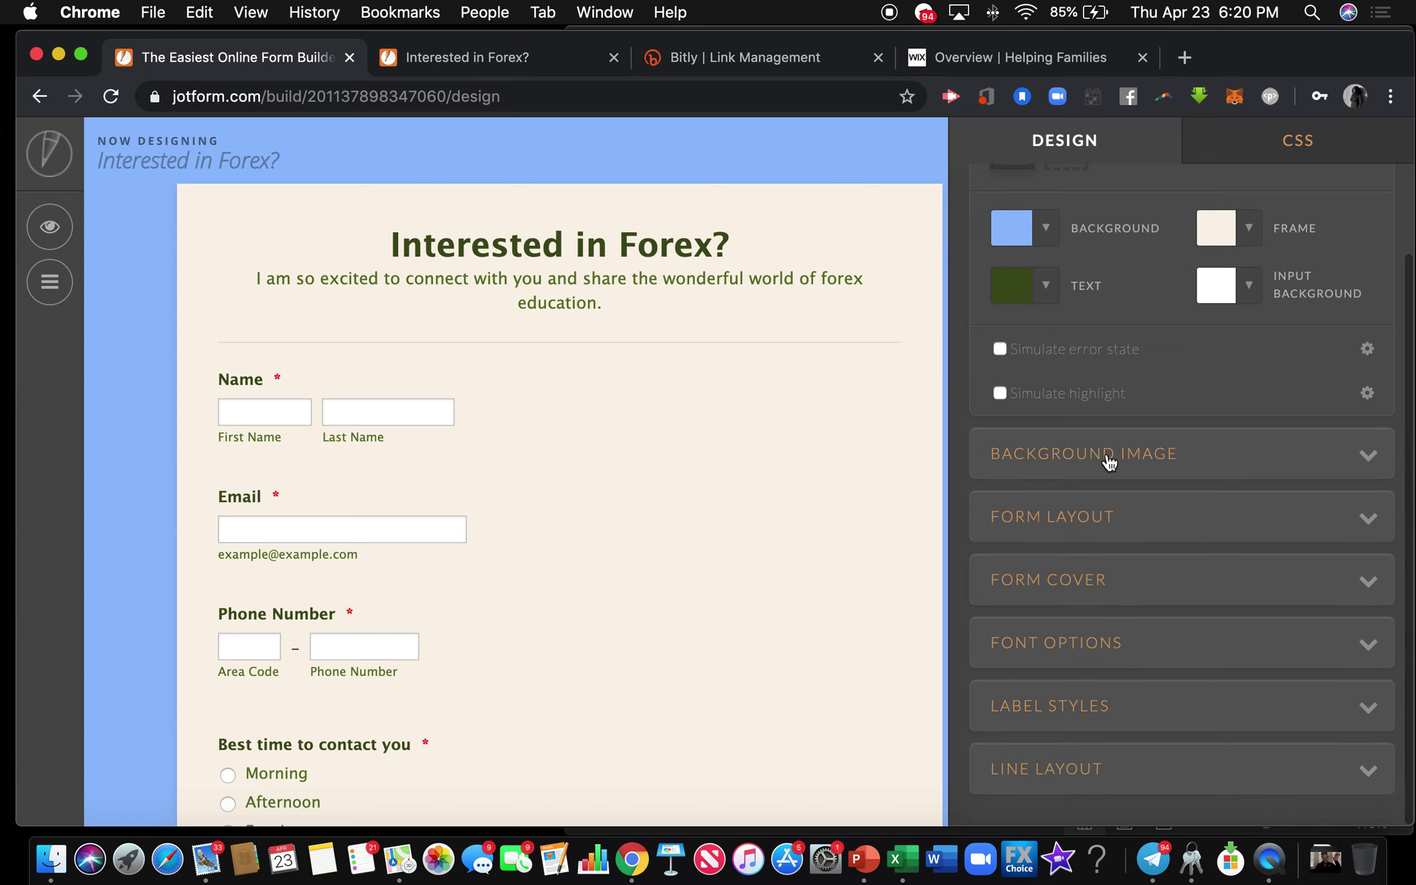
click(1082, 528)
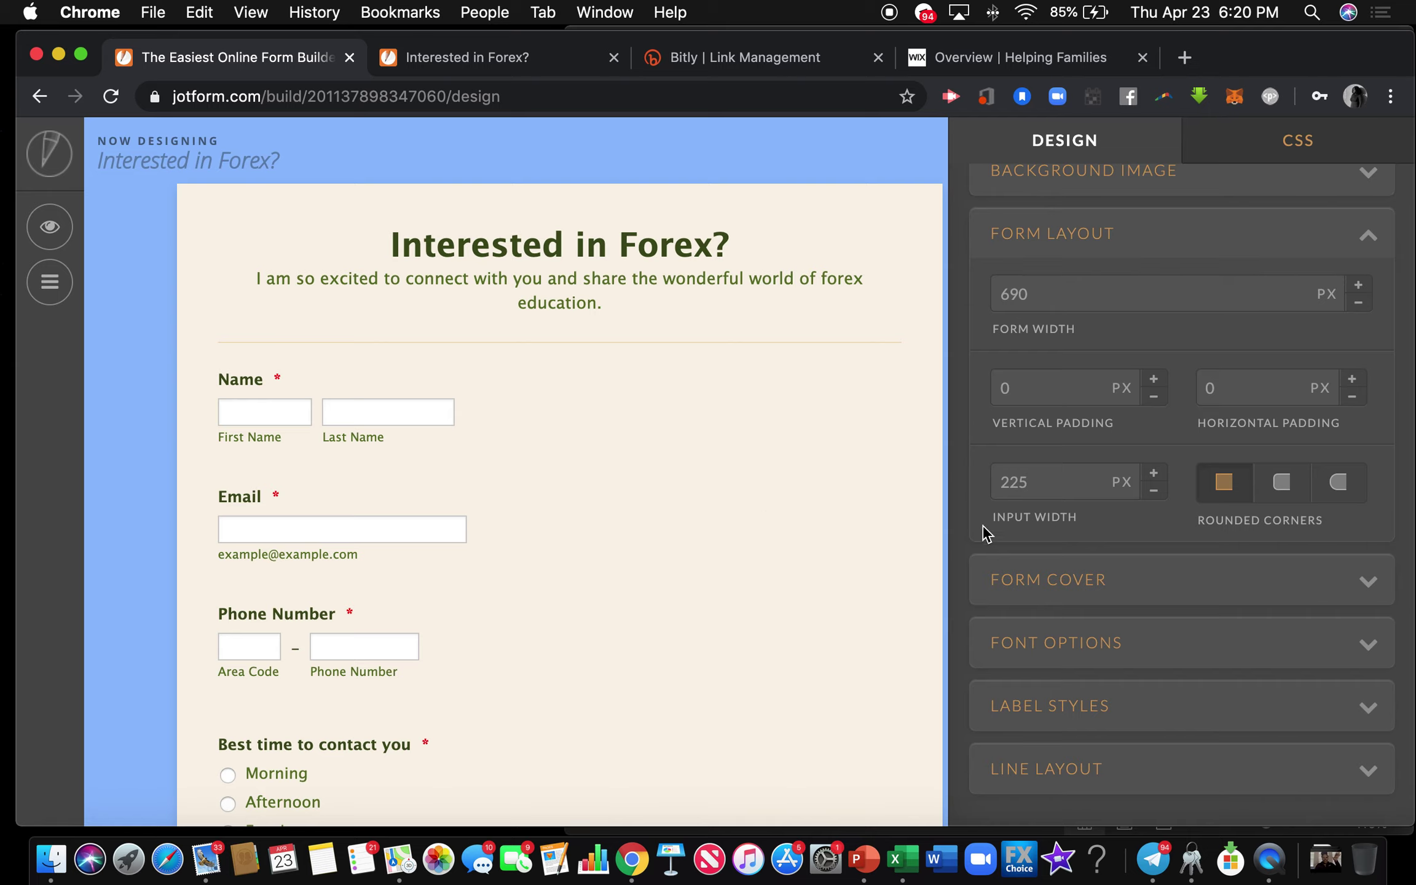
drag(1027, 484, 991, 492)
text(6)
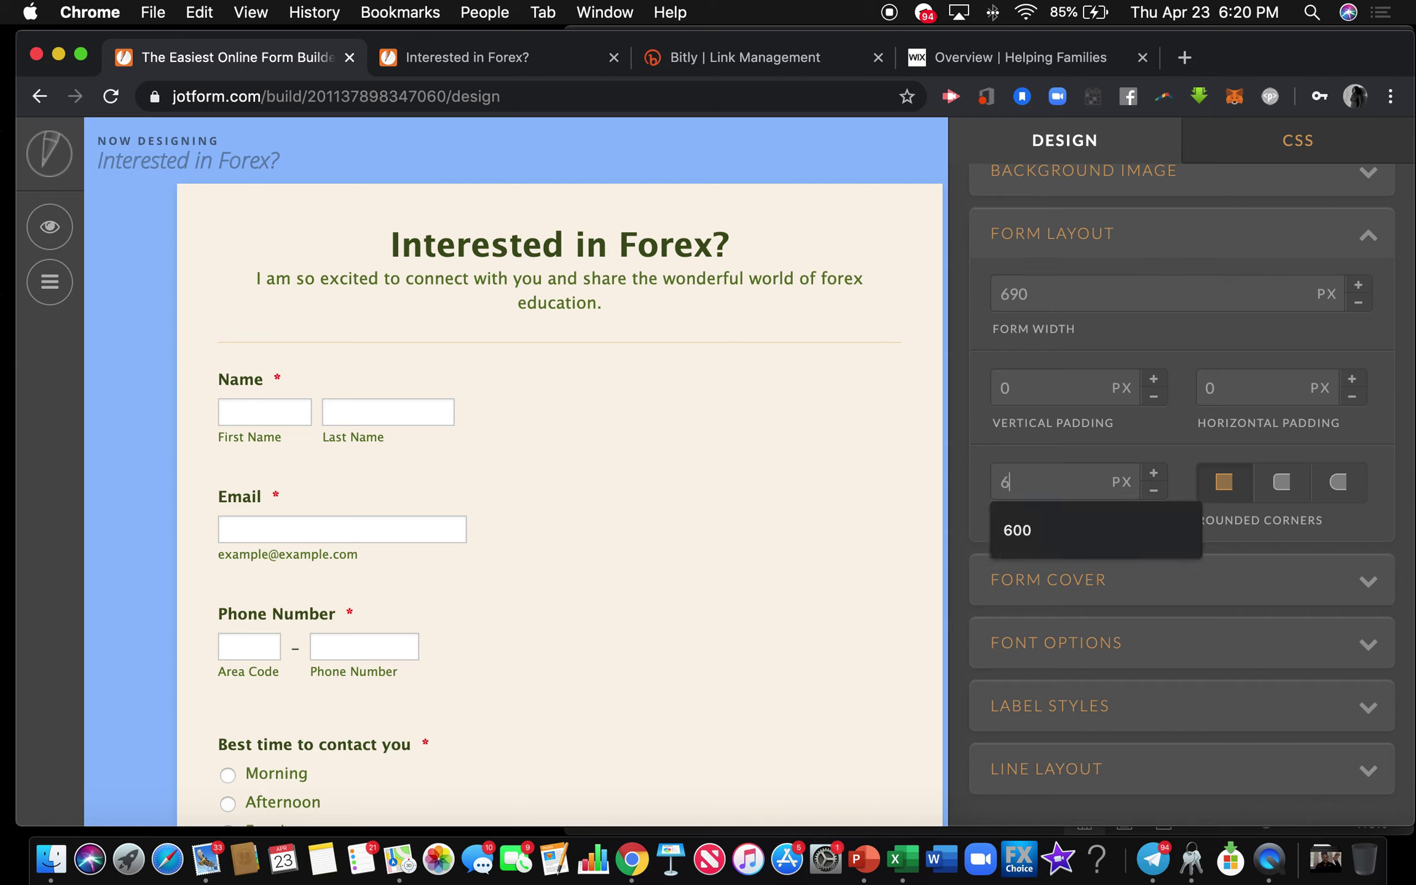
text(00)
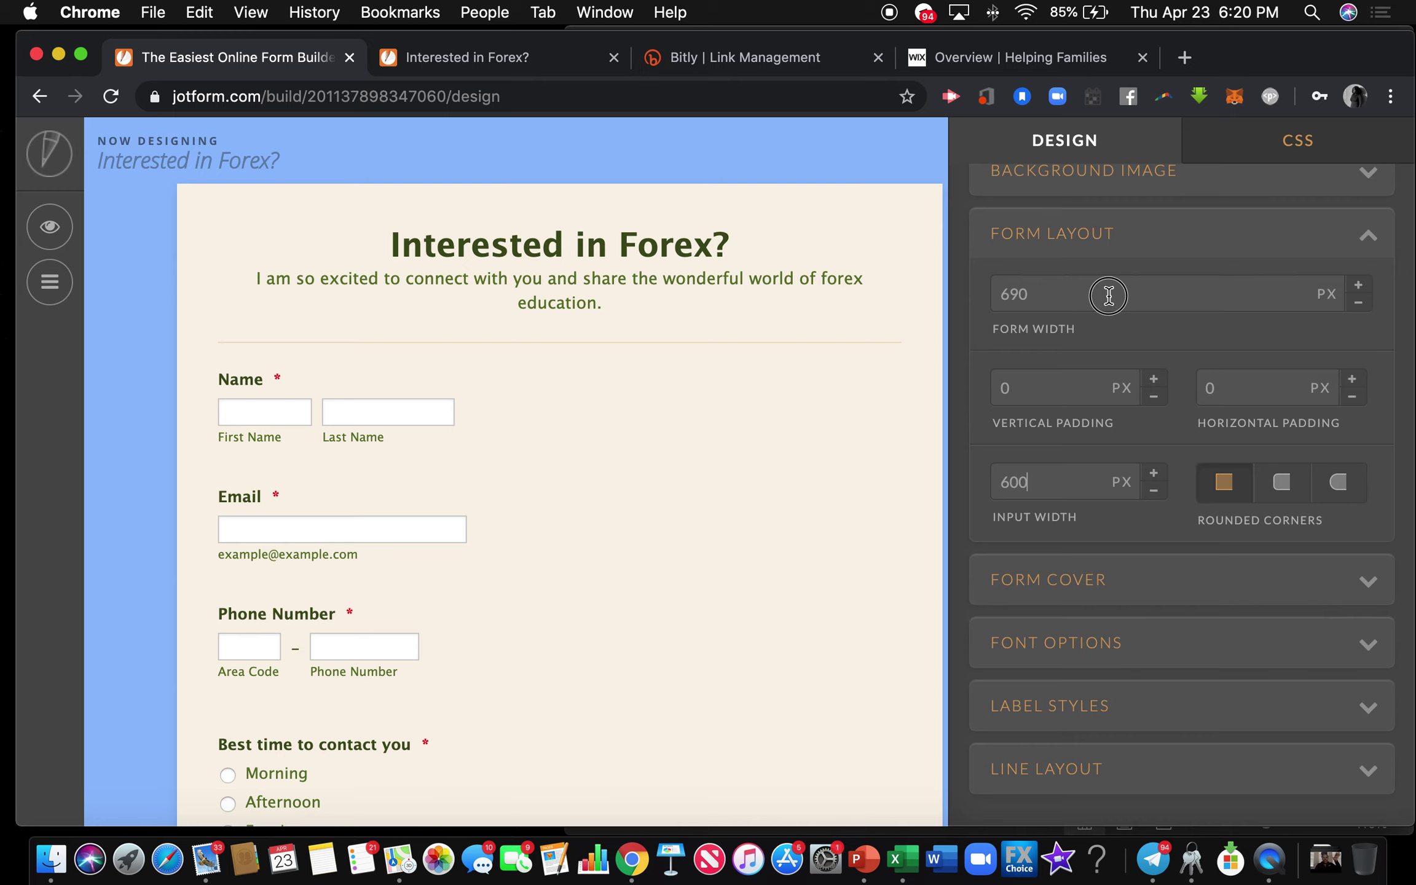
click(1109, 296)
scroll(705, 473, down, 5)
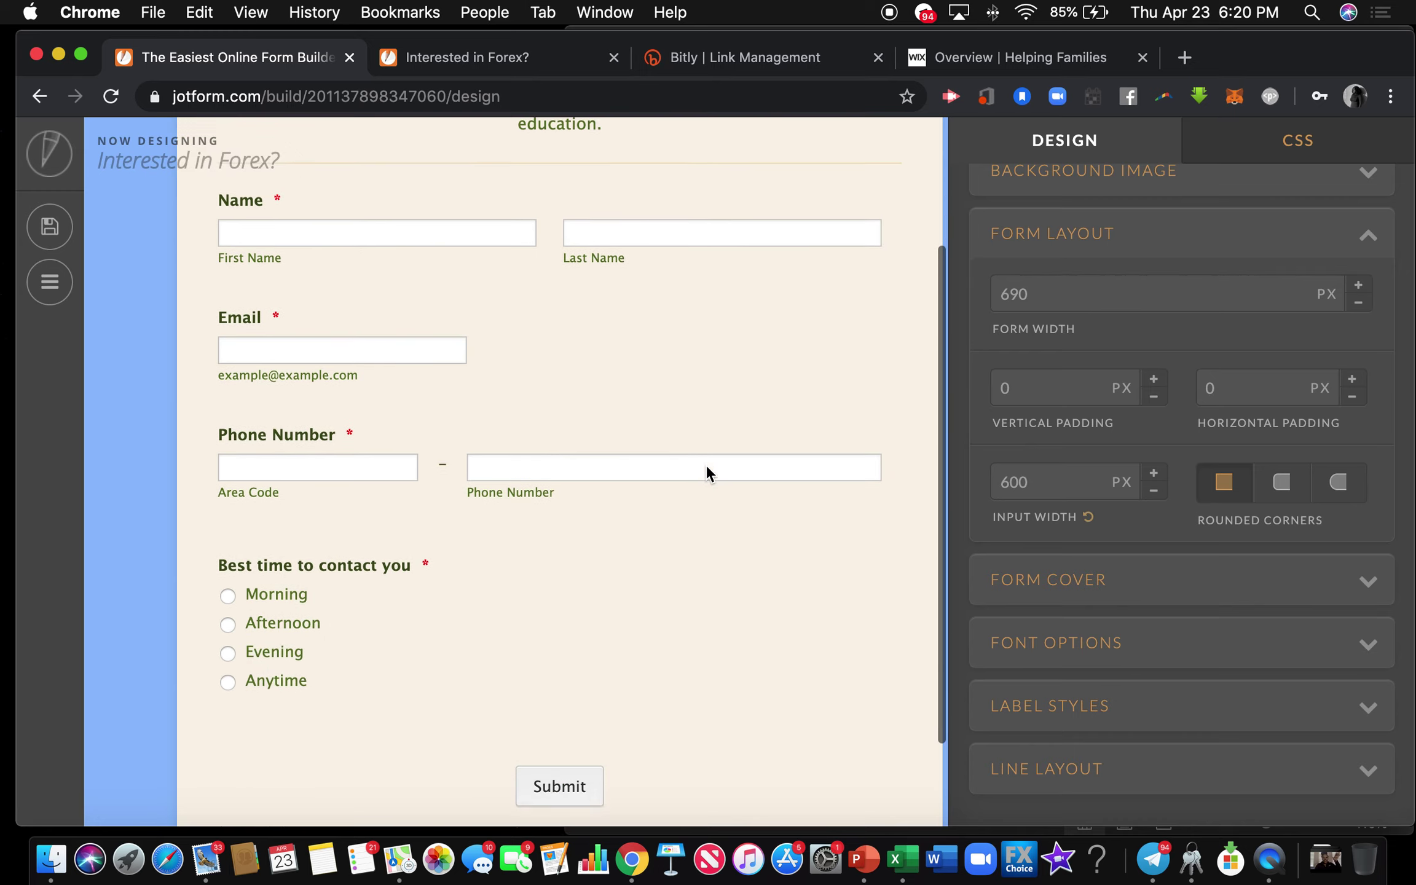
scroll(707, 474, up, 3)
scroll(707, 469, up, 2)
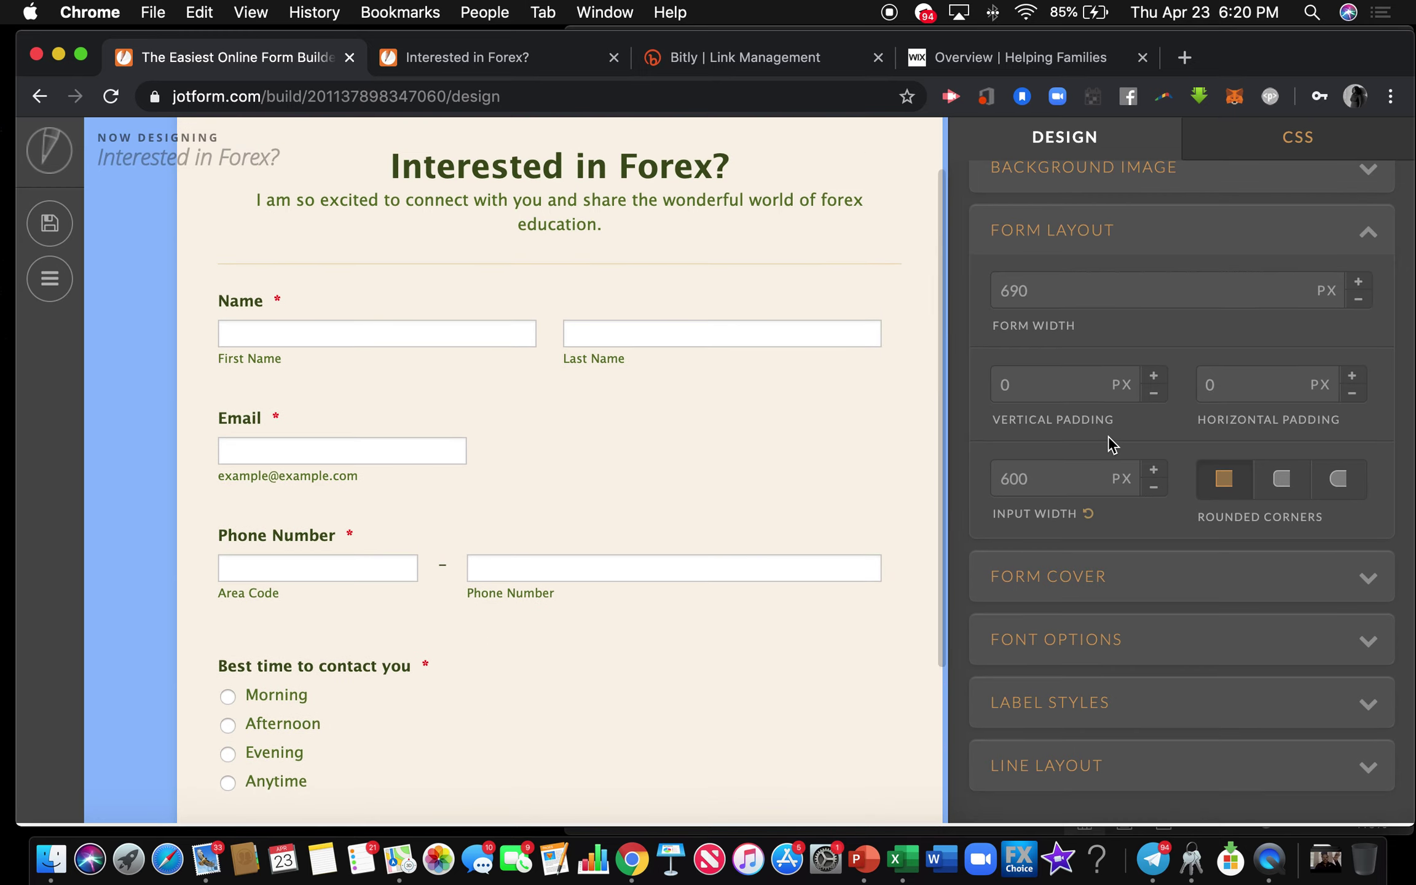
scroll(1110, 438, up, 3)
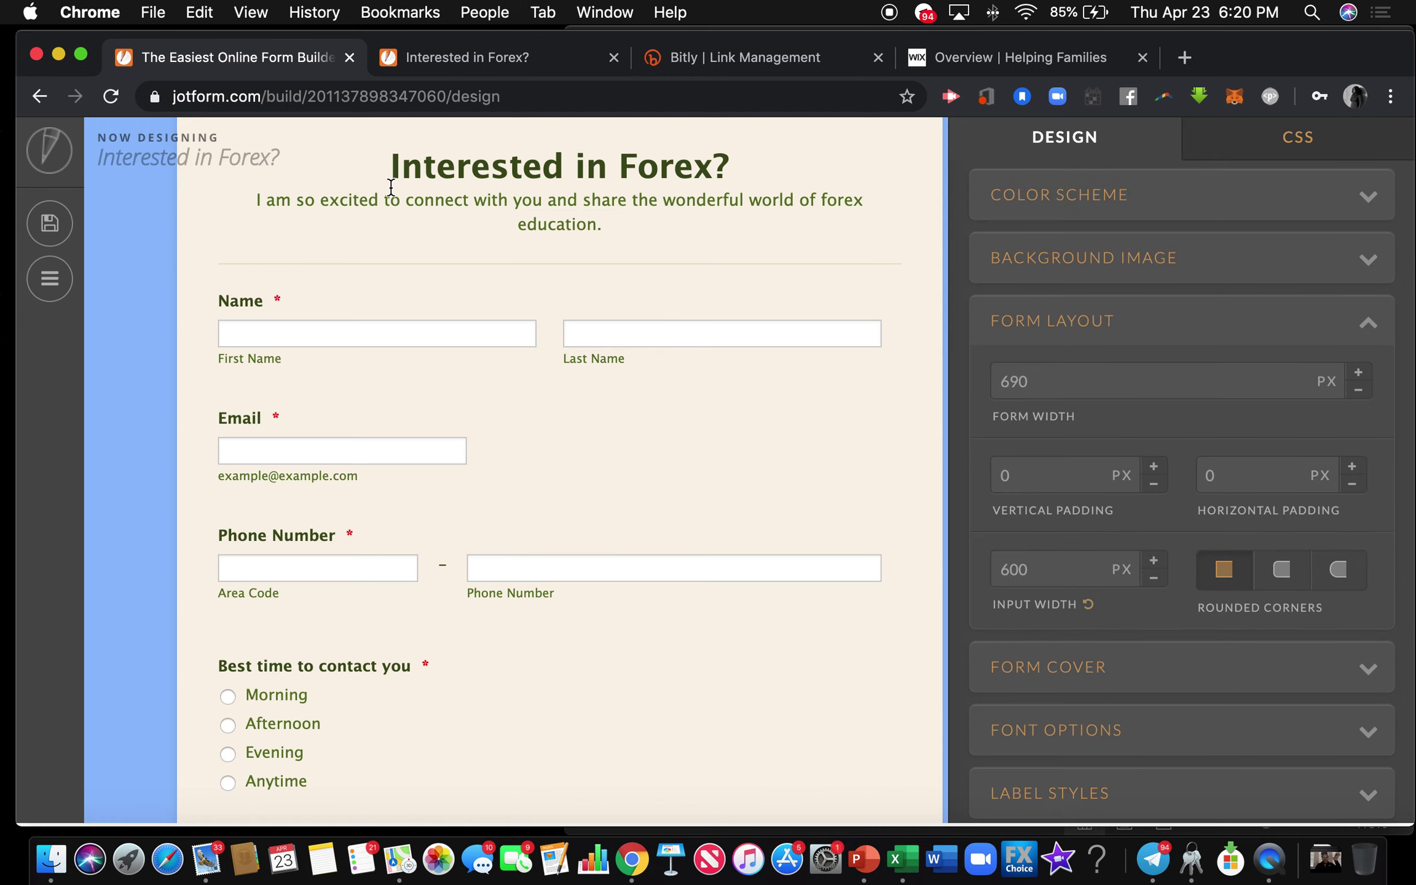
mouse_move(121, 148)
click(50, 224)
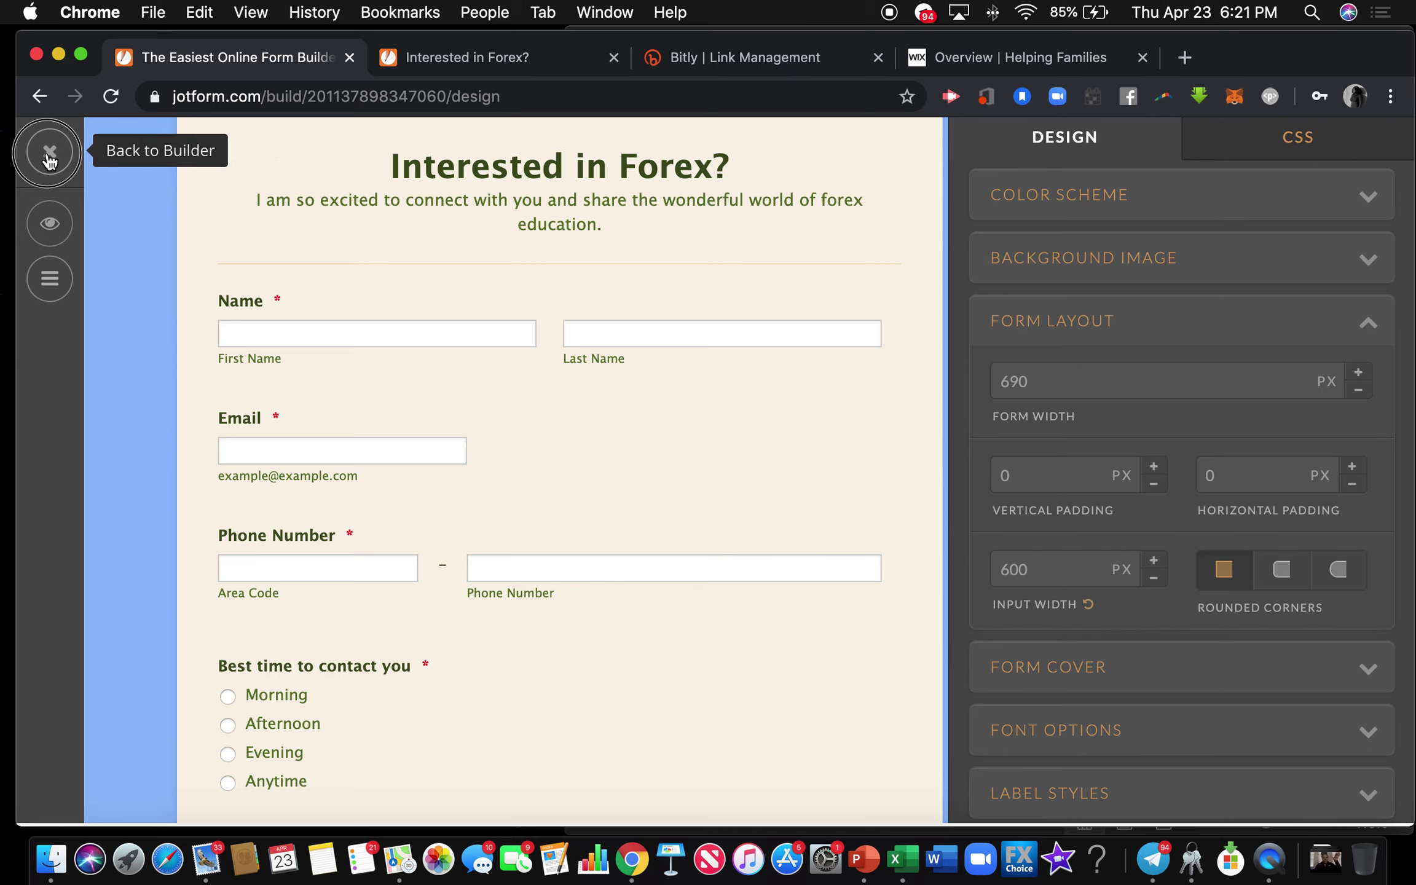
Return to the form builder with the Form Designer panel closed, then open the form's Settings.
click(48, 151)
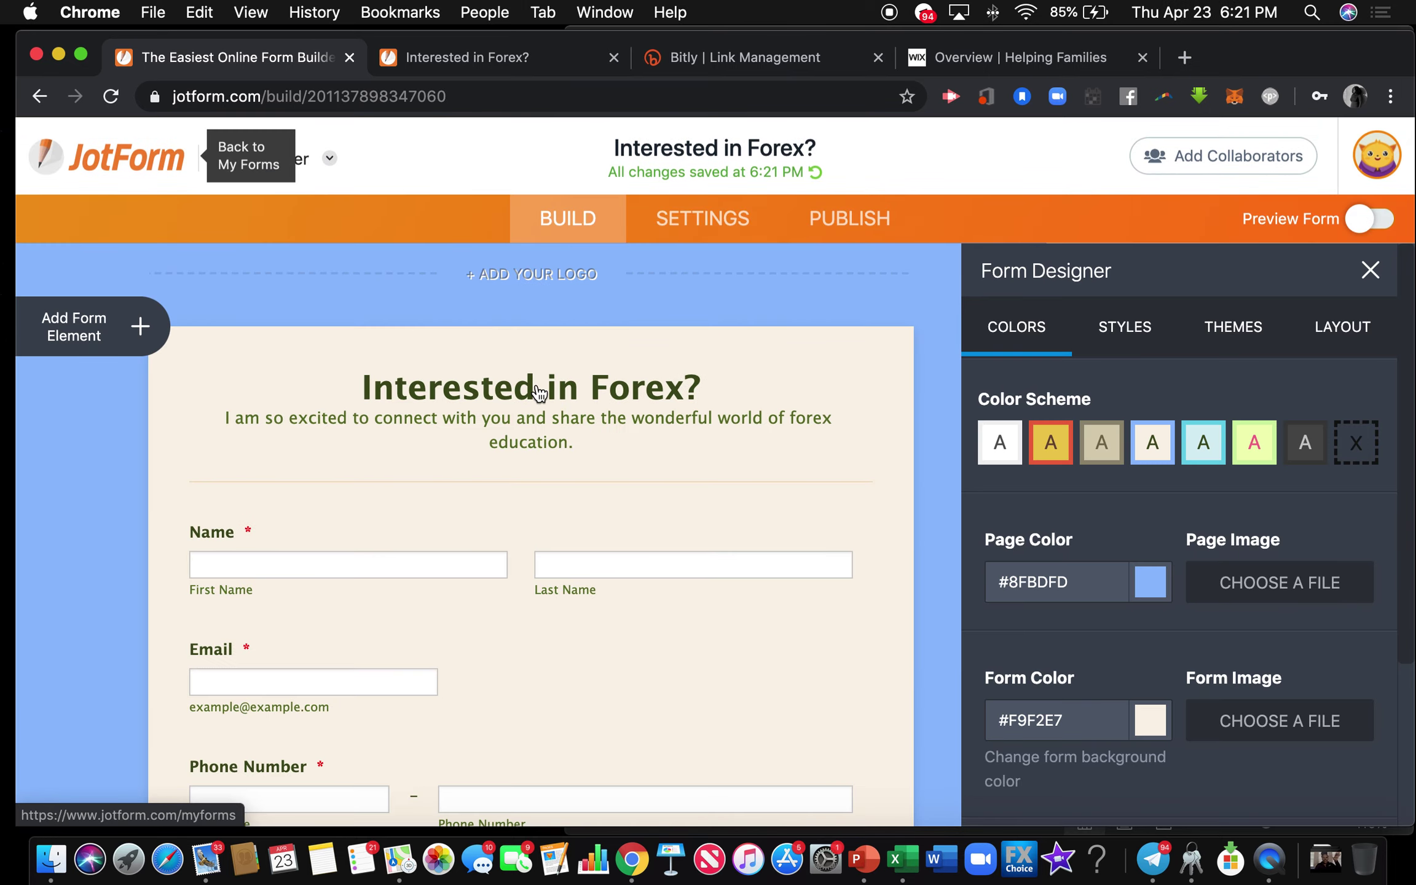
click(1384, 269)
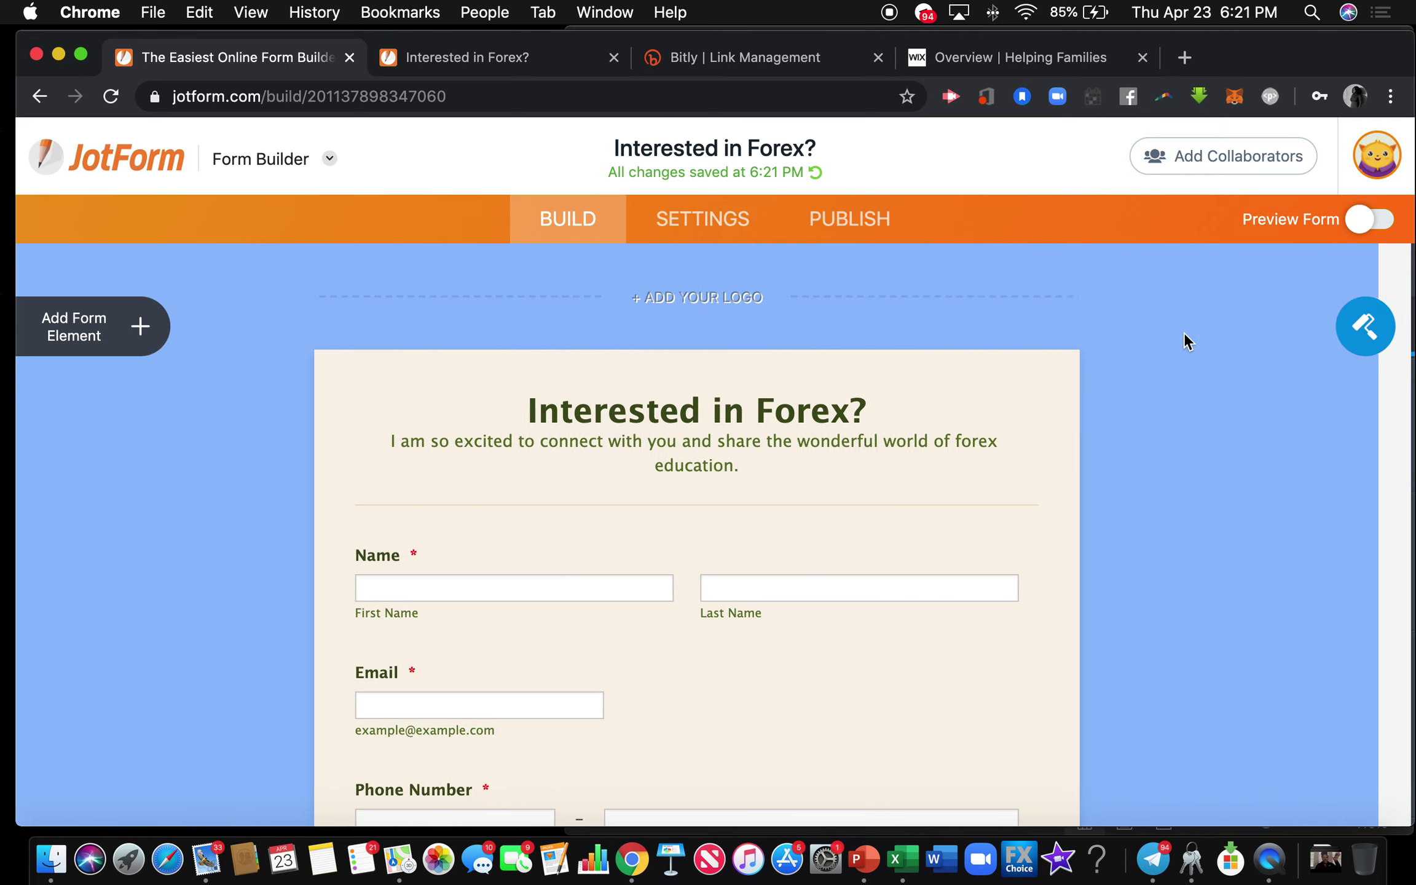
scroll(1154, 354, down, 3)
scroll(1155, 353, down, 6)
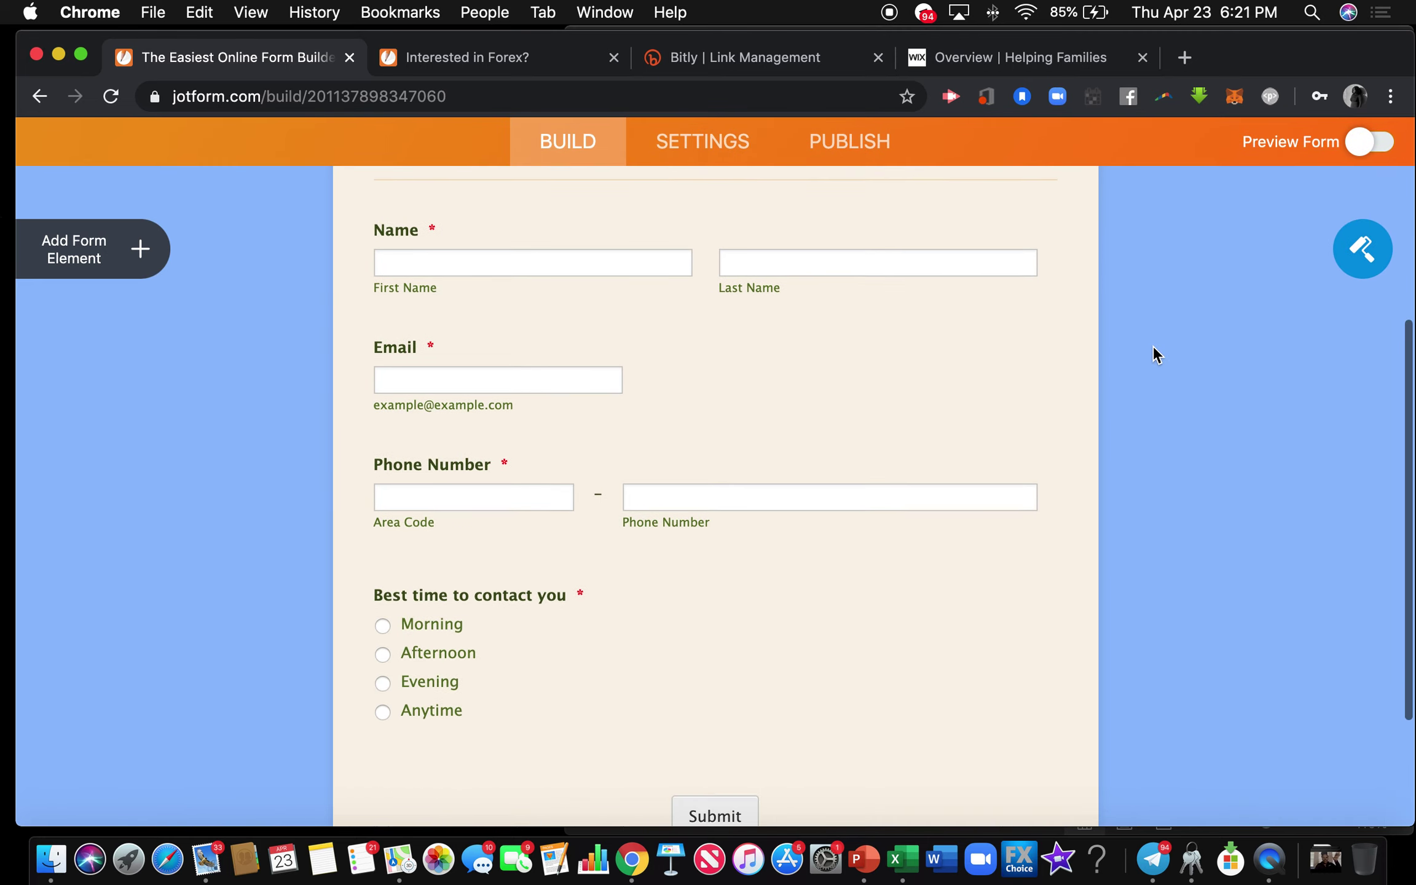
scroll(1156, 353, up, 6)
scroll(1154, 354, up, 2)
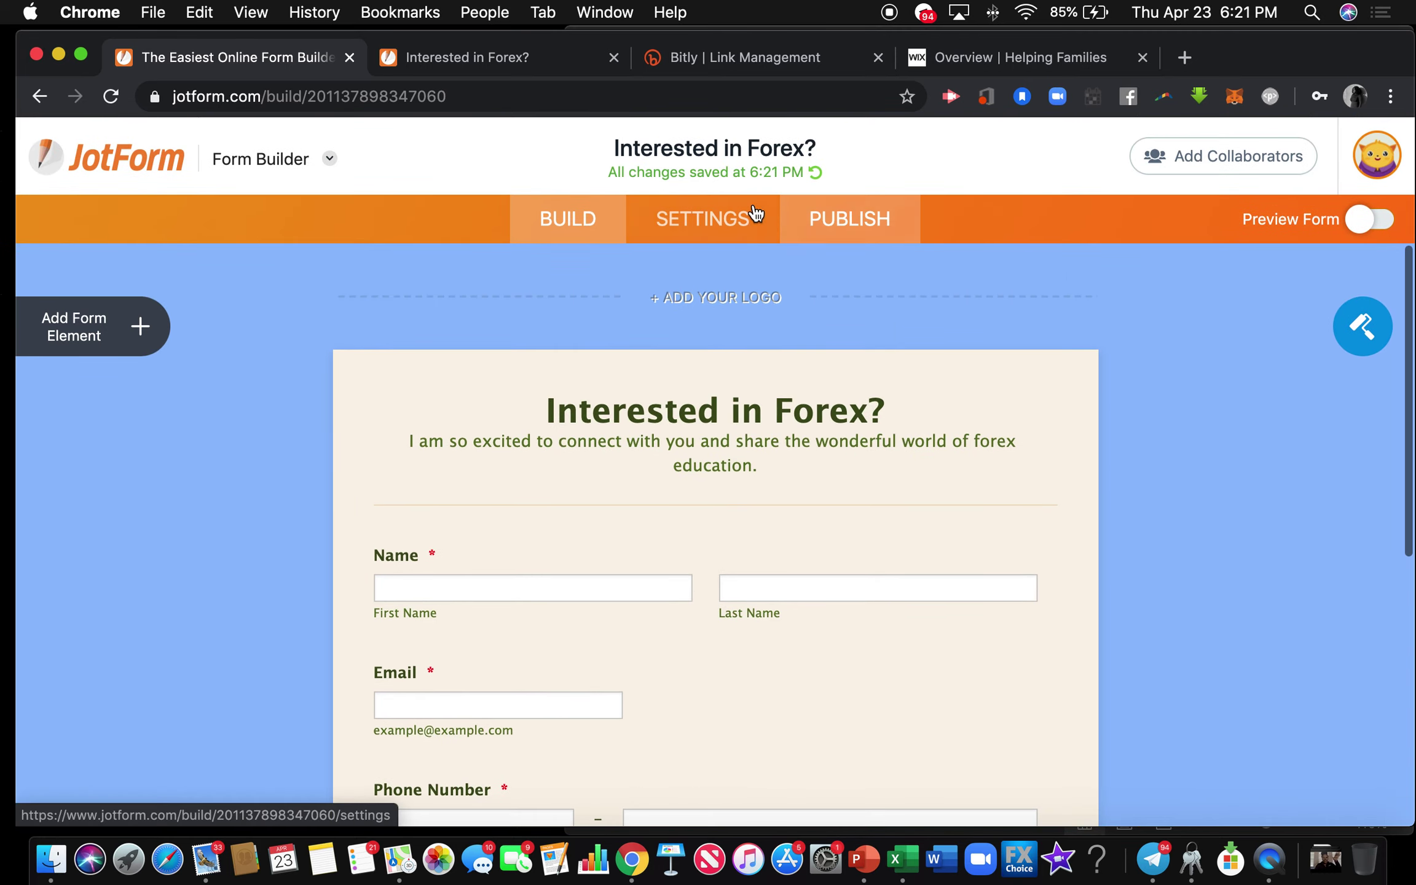
click(708, 223)
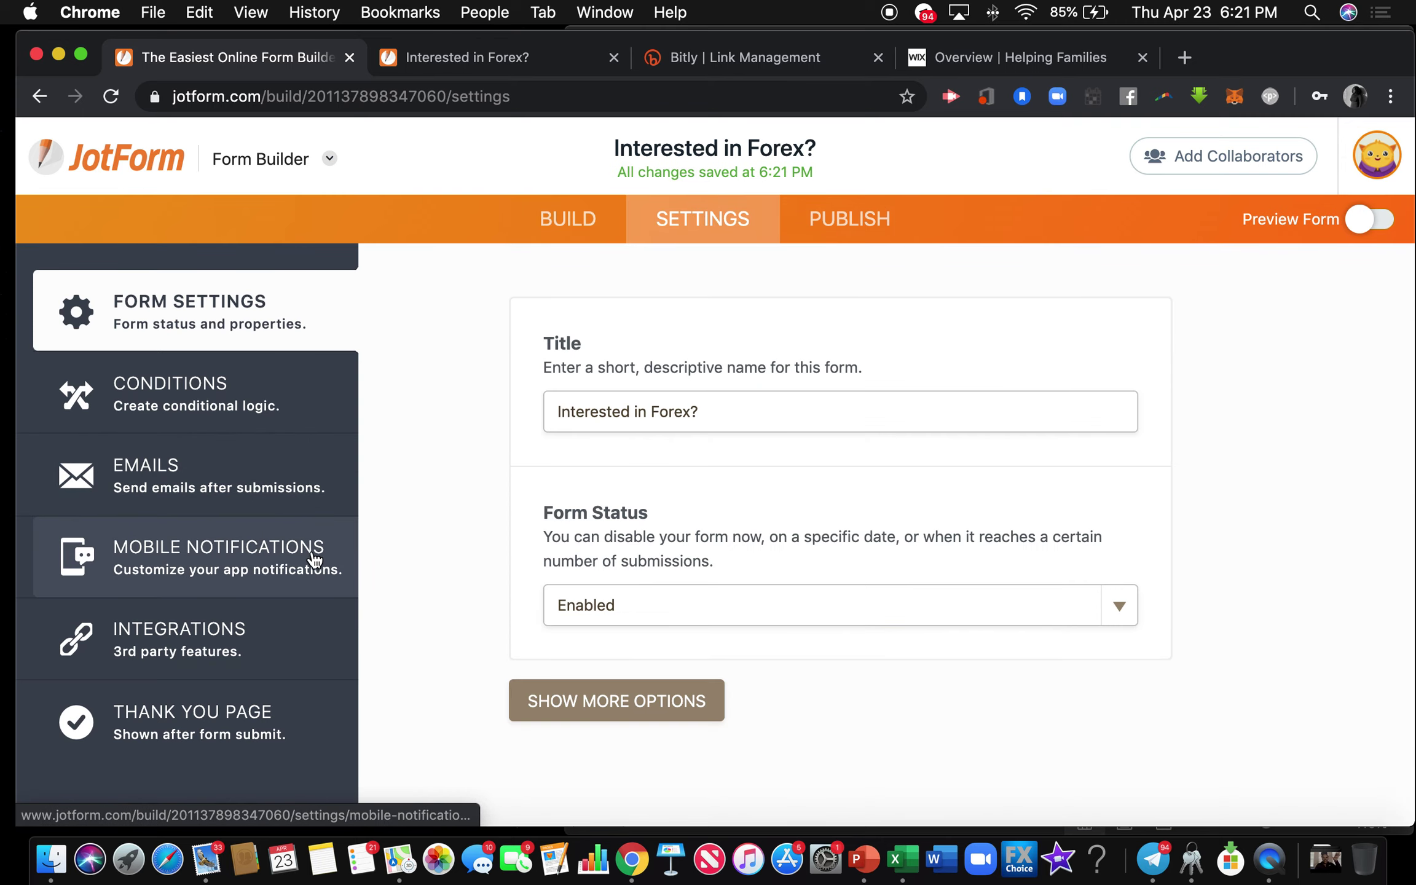
Set the Thank You page action to 'Redirect to external link', then switch to the Wix overview tab.
click(246, 722)
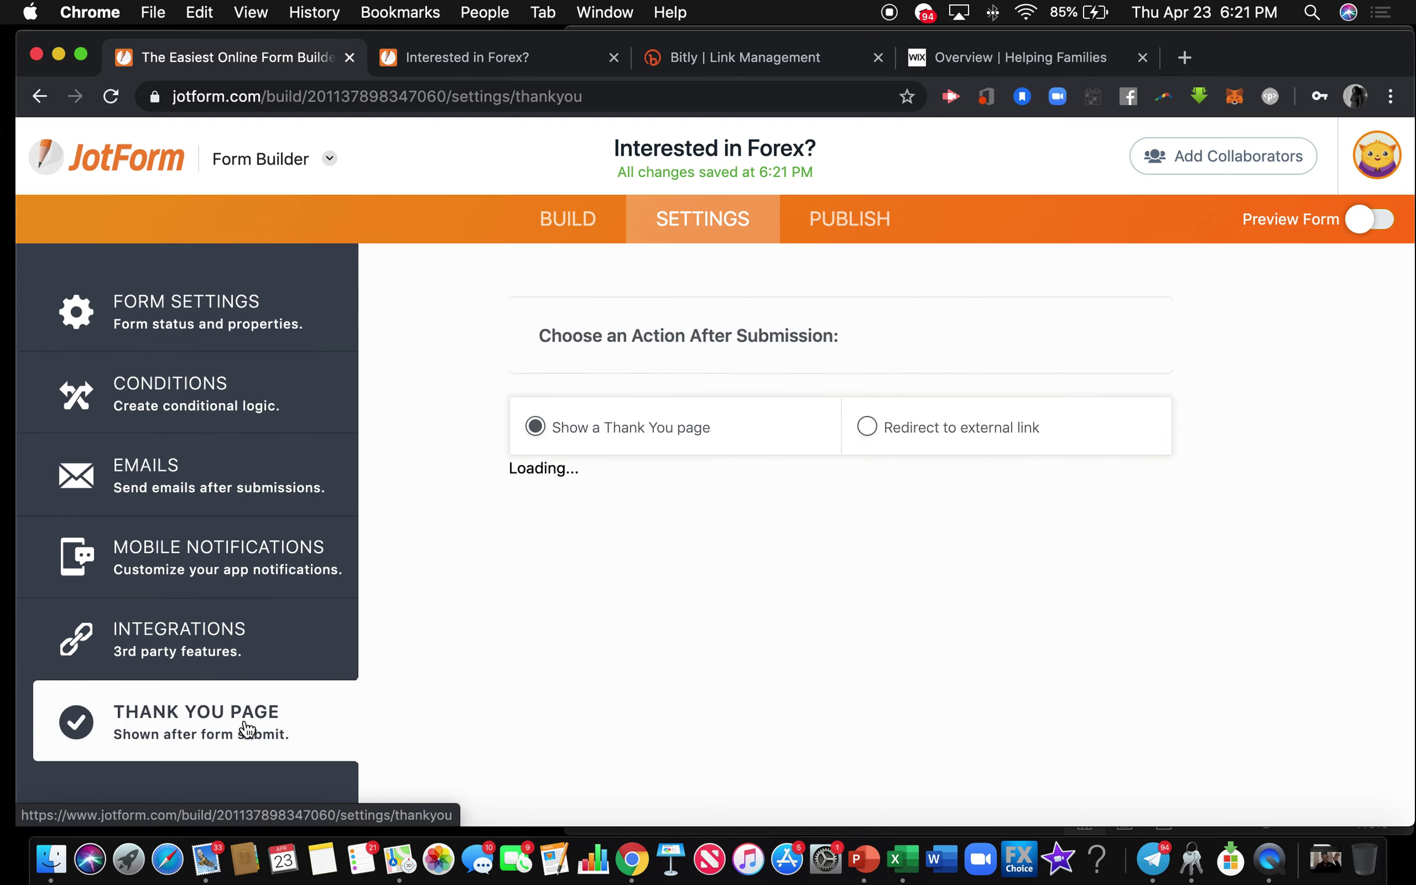
scroll(599, 455, down, 3)
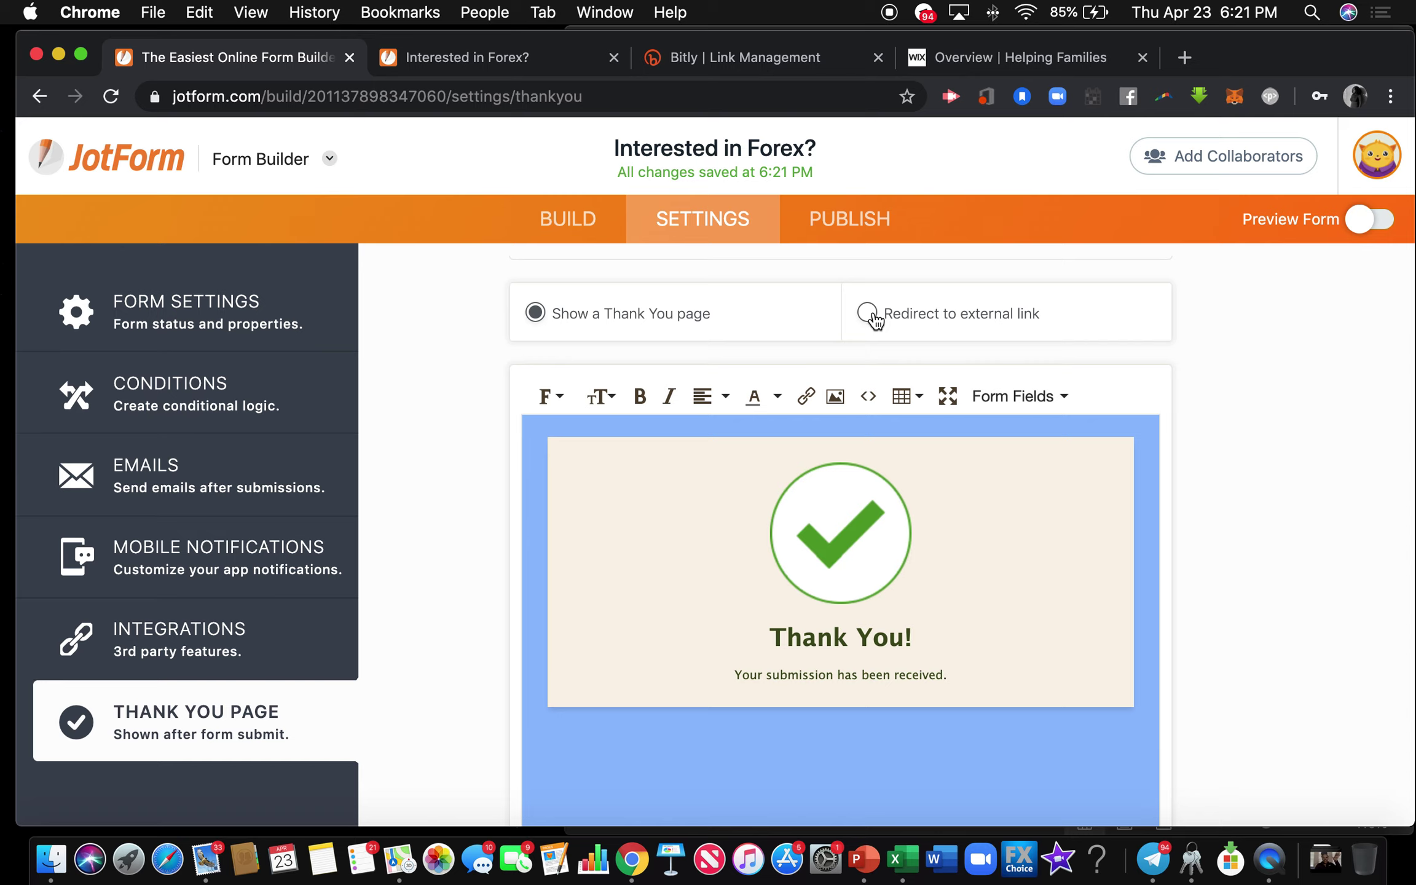
click(868, 313)
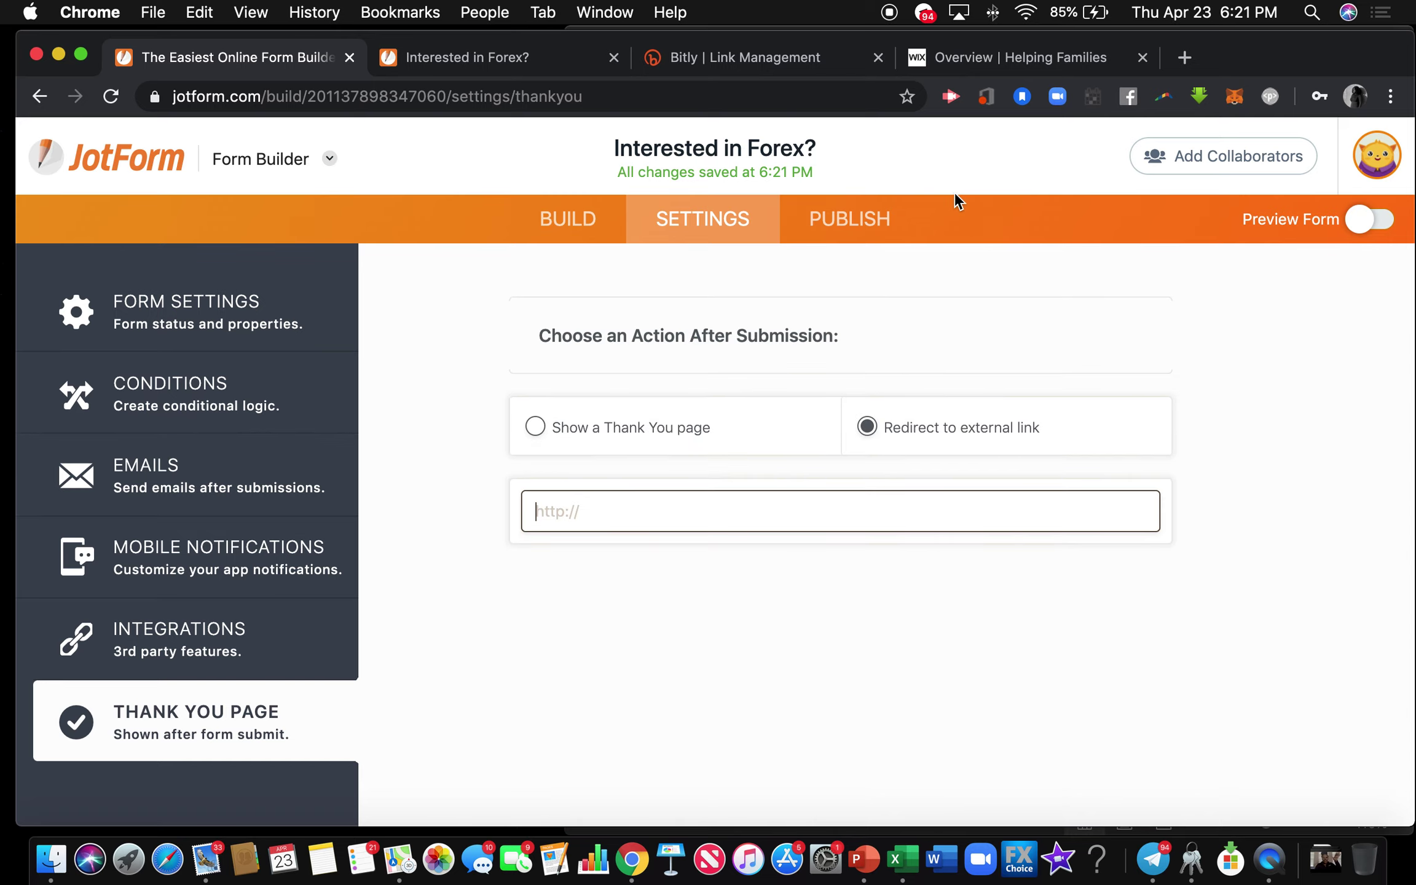
click(979, 72)
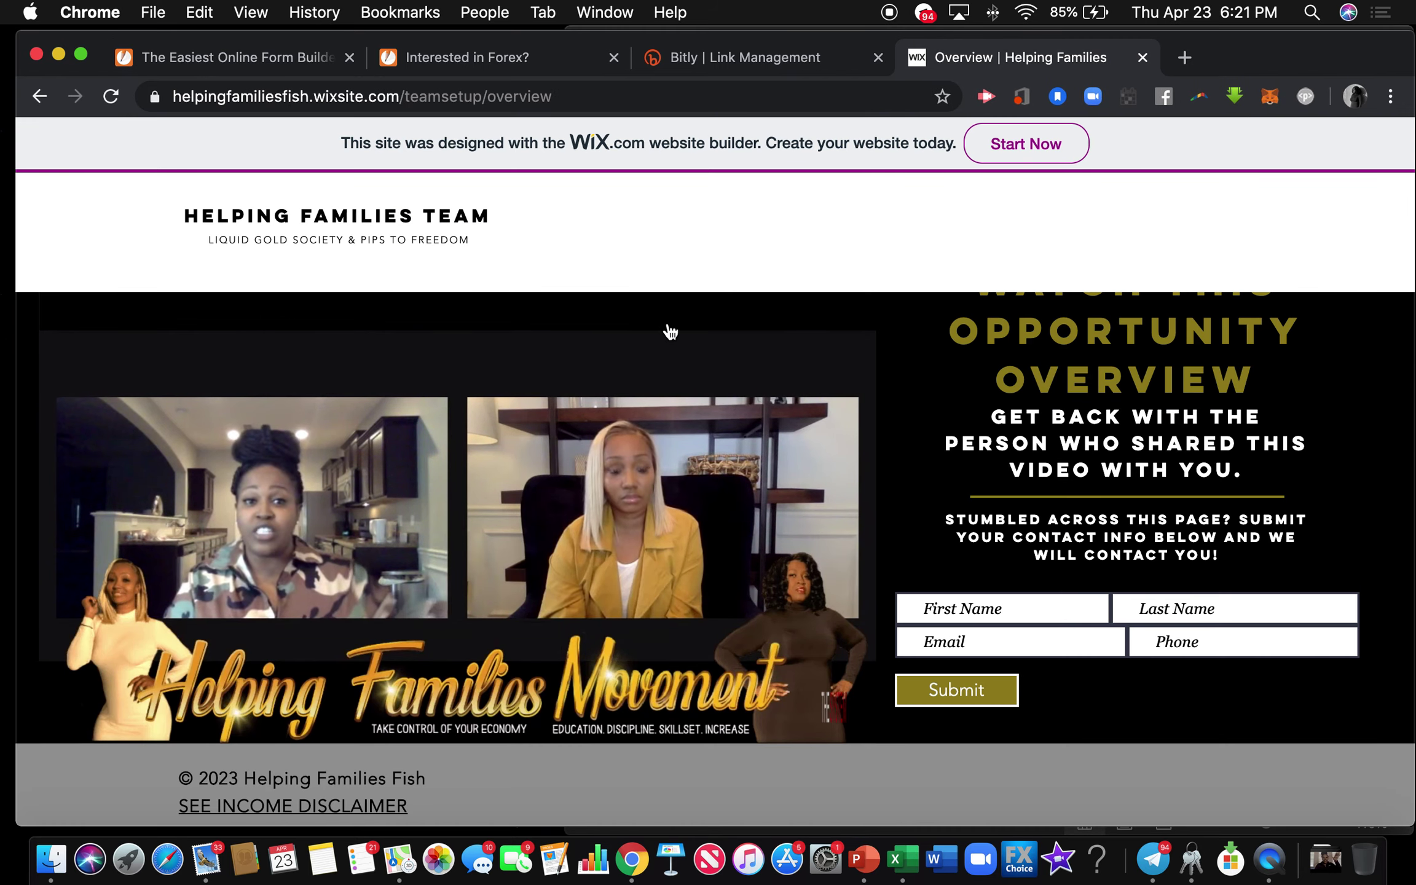
Copy the Wix overview page URL from the address bar and return to the JotForm tab.
click(648, 99)
key(super+c)
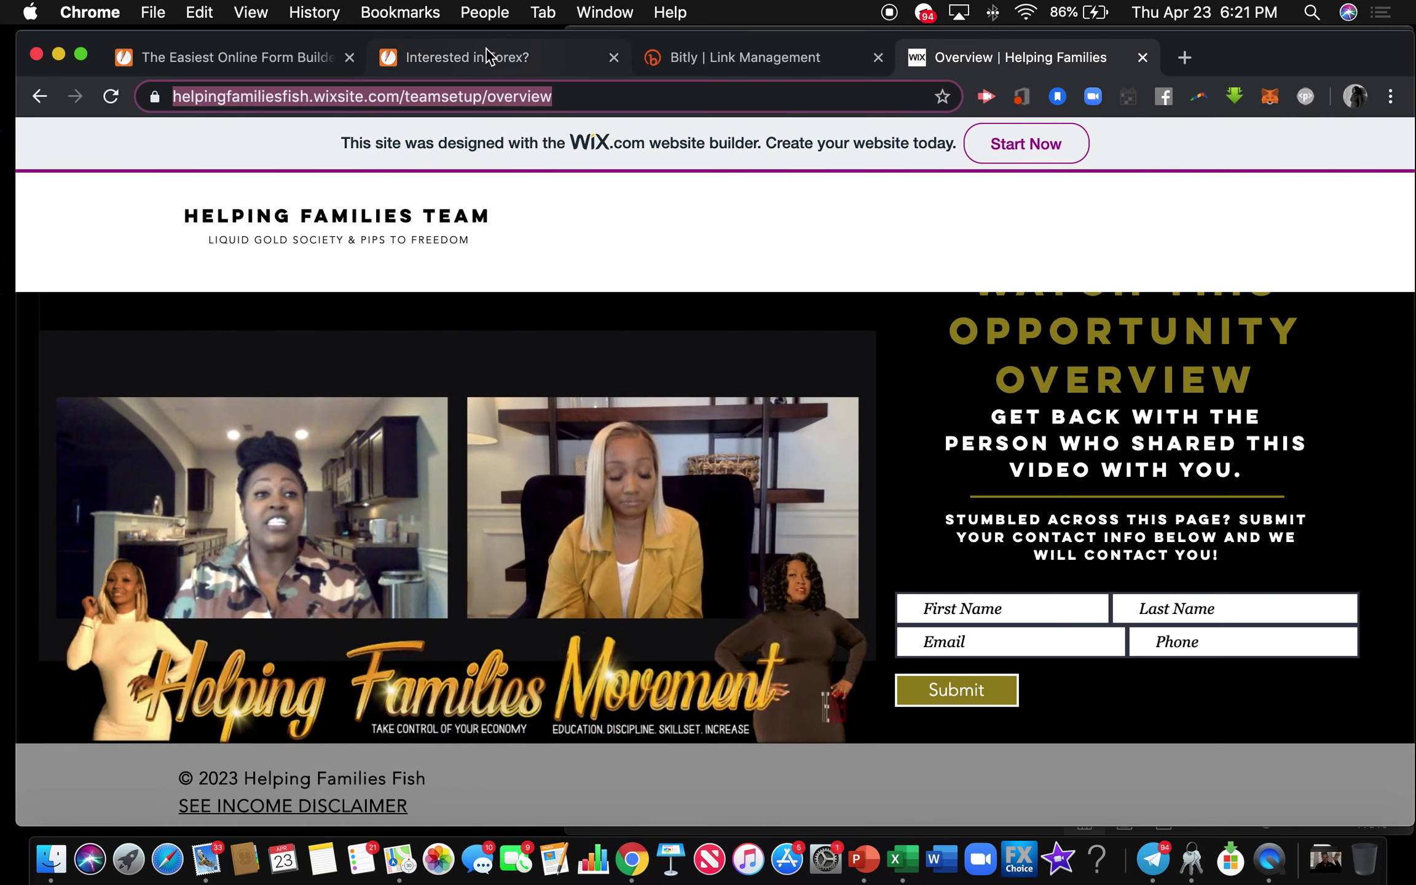
click(282, 52)
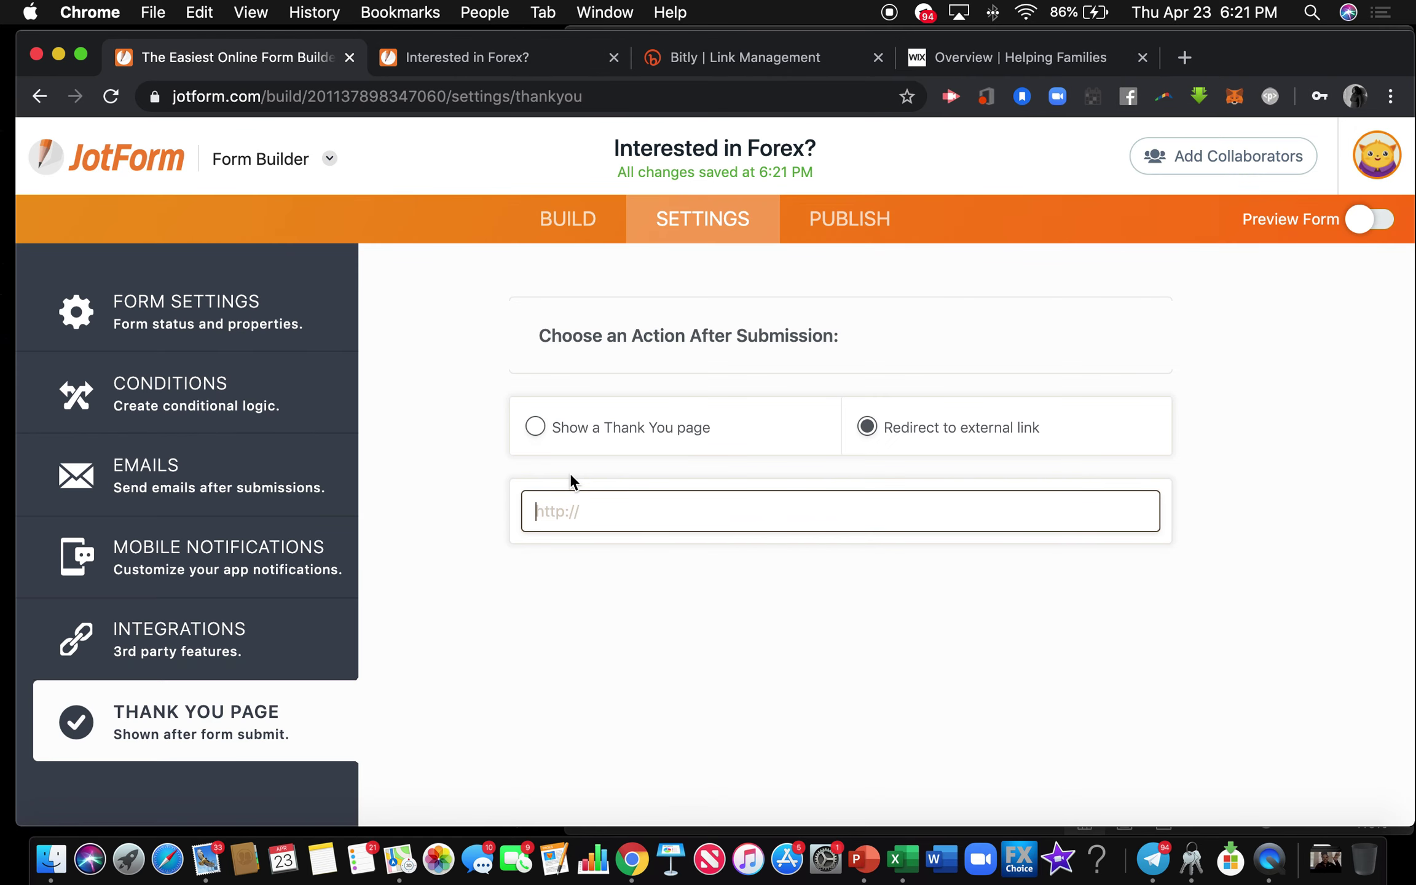
Paste the Wix overview URL as the redirect address, then go to the Emails settings.
key(super+v)
click(508, 584)
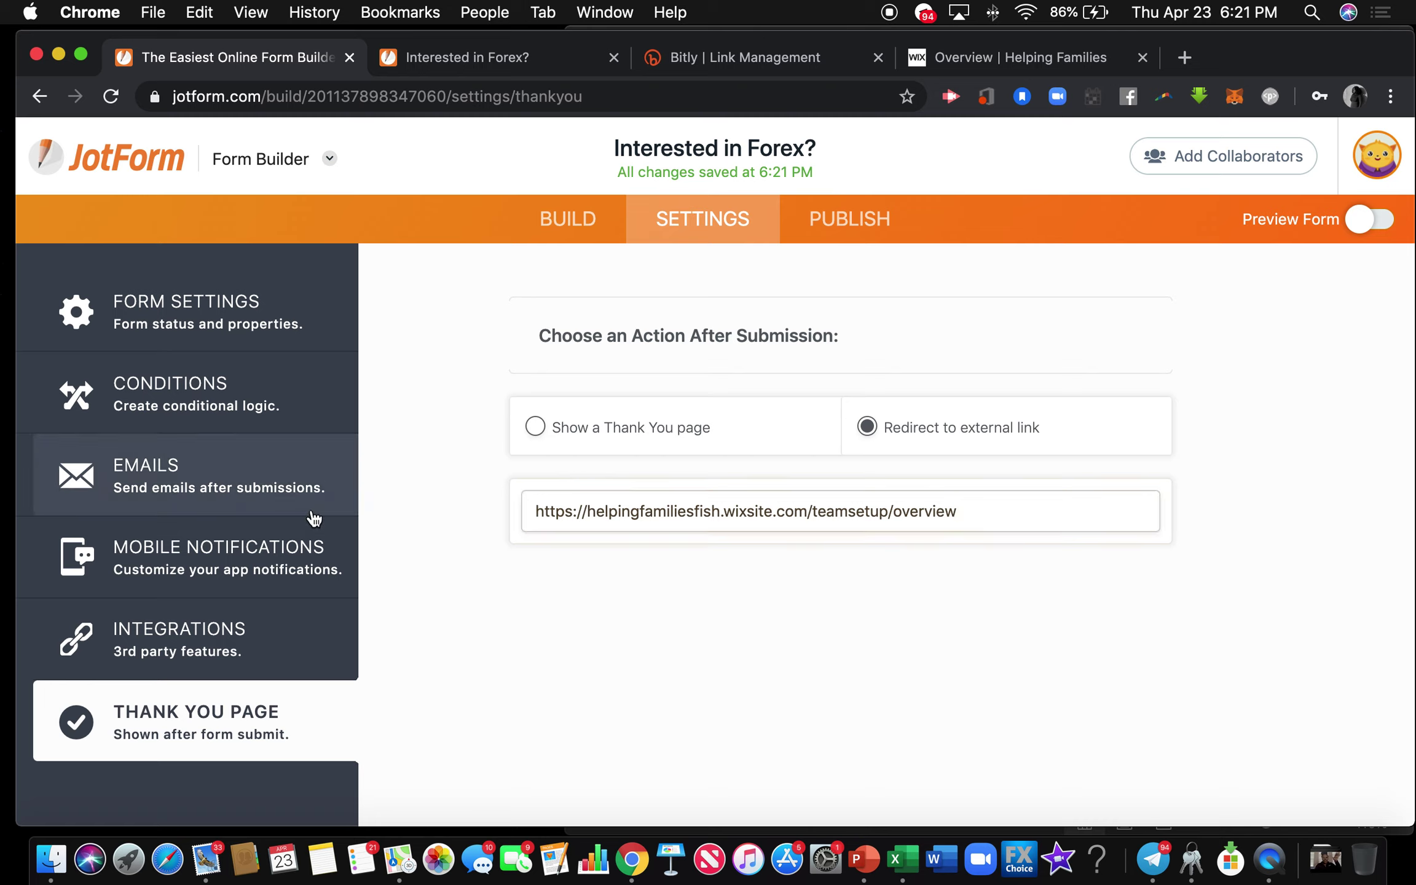
click(258, 481)
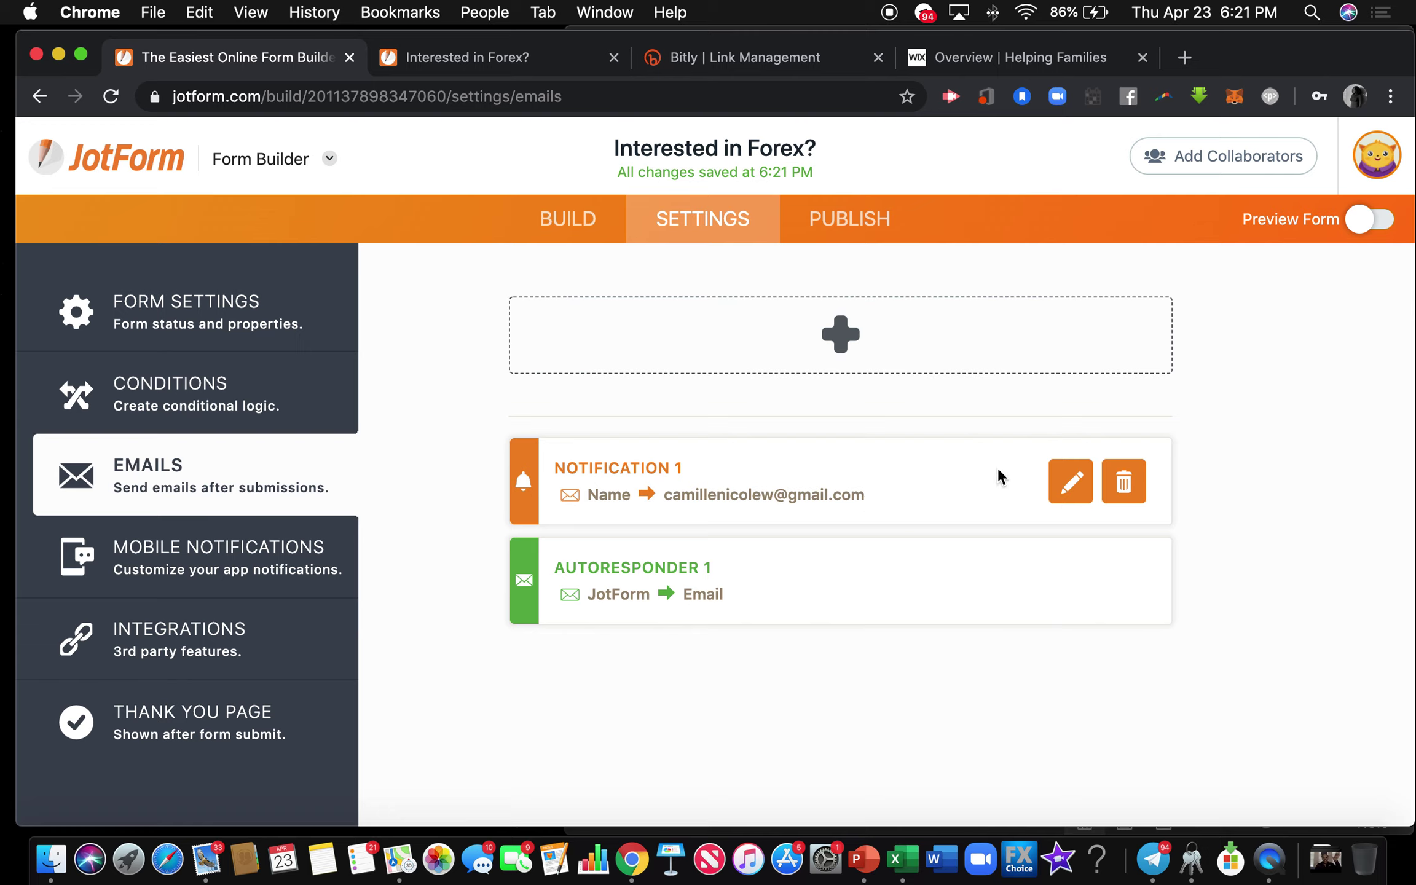
Change Notification 1's email subject to 'NEW Forex Lead'.
click(1071, 479)
scroll(898, 501, down, 4)
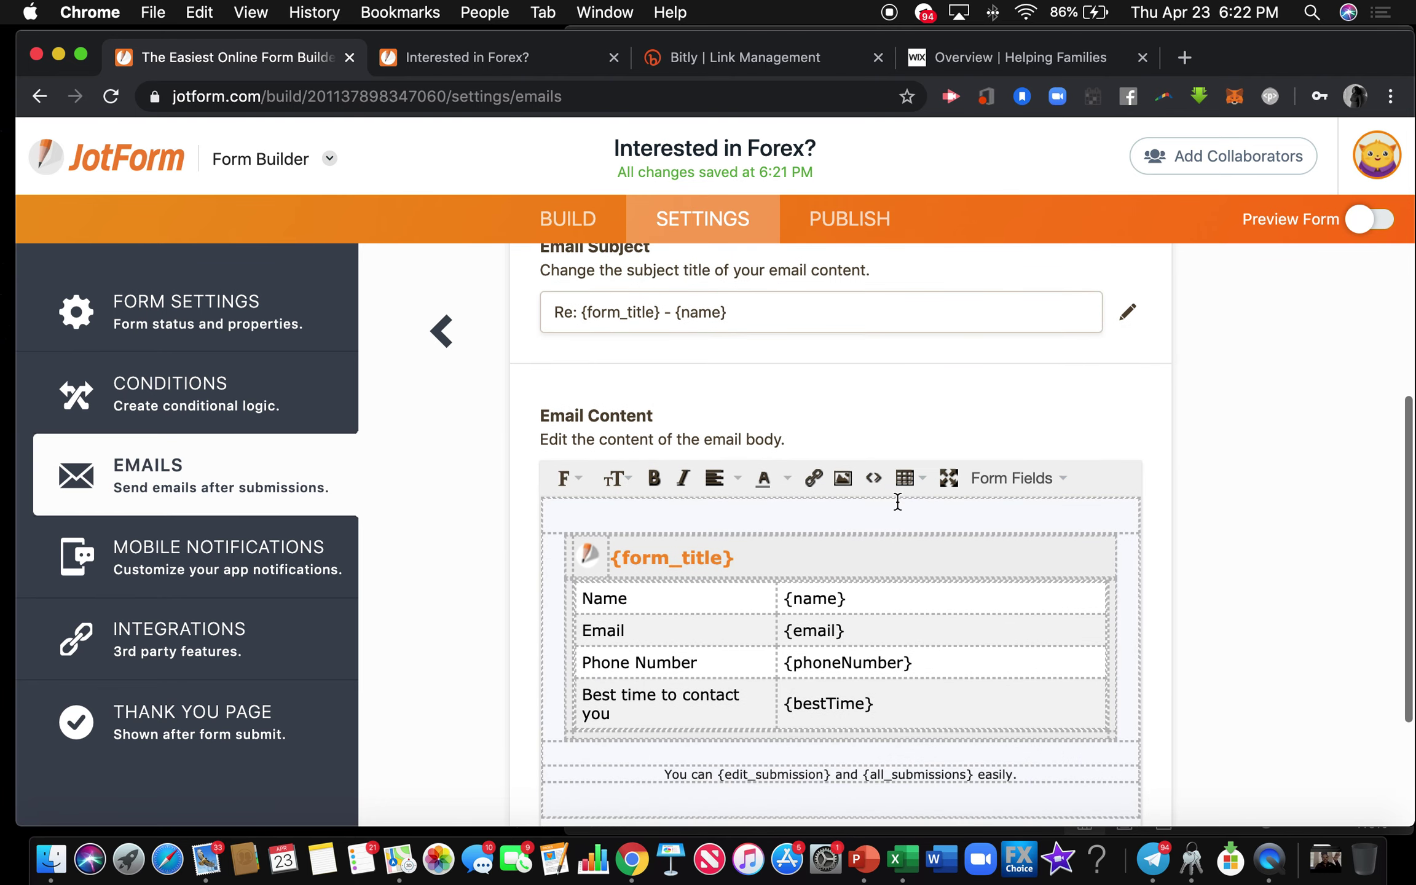
scroll(897, 500, up, 4)
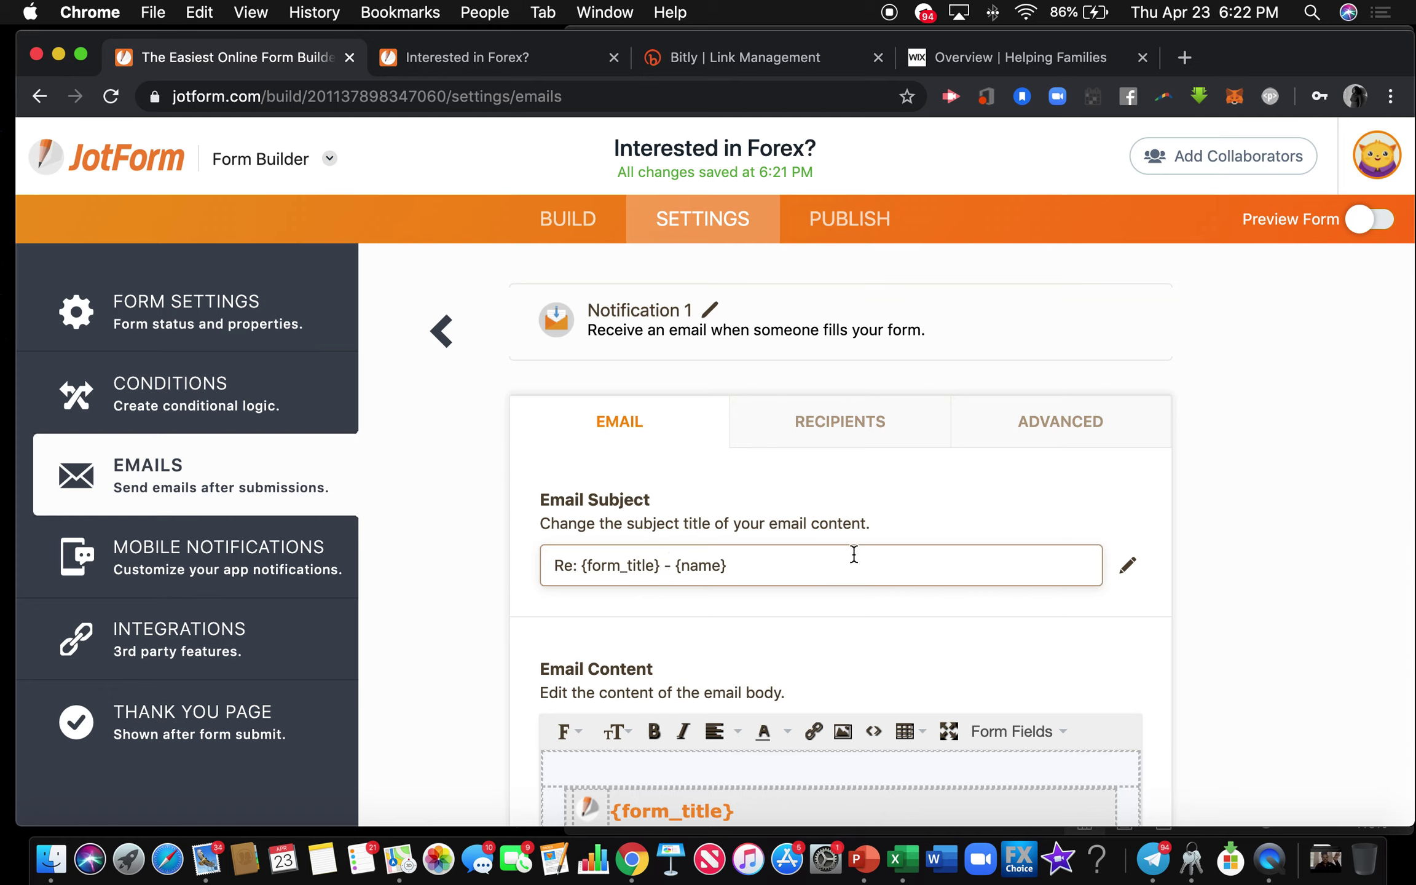
triple_click(853, 554)
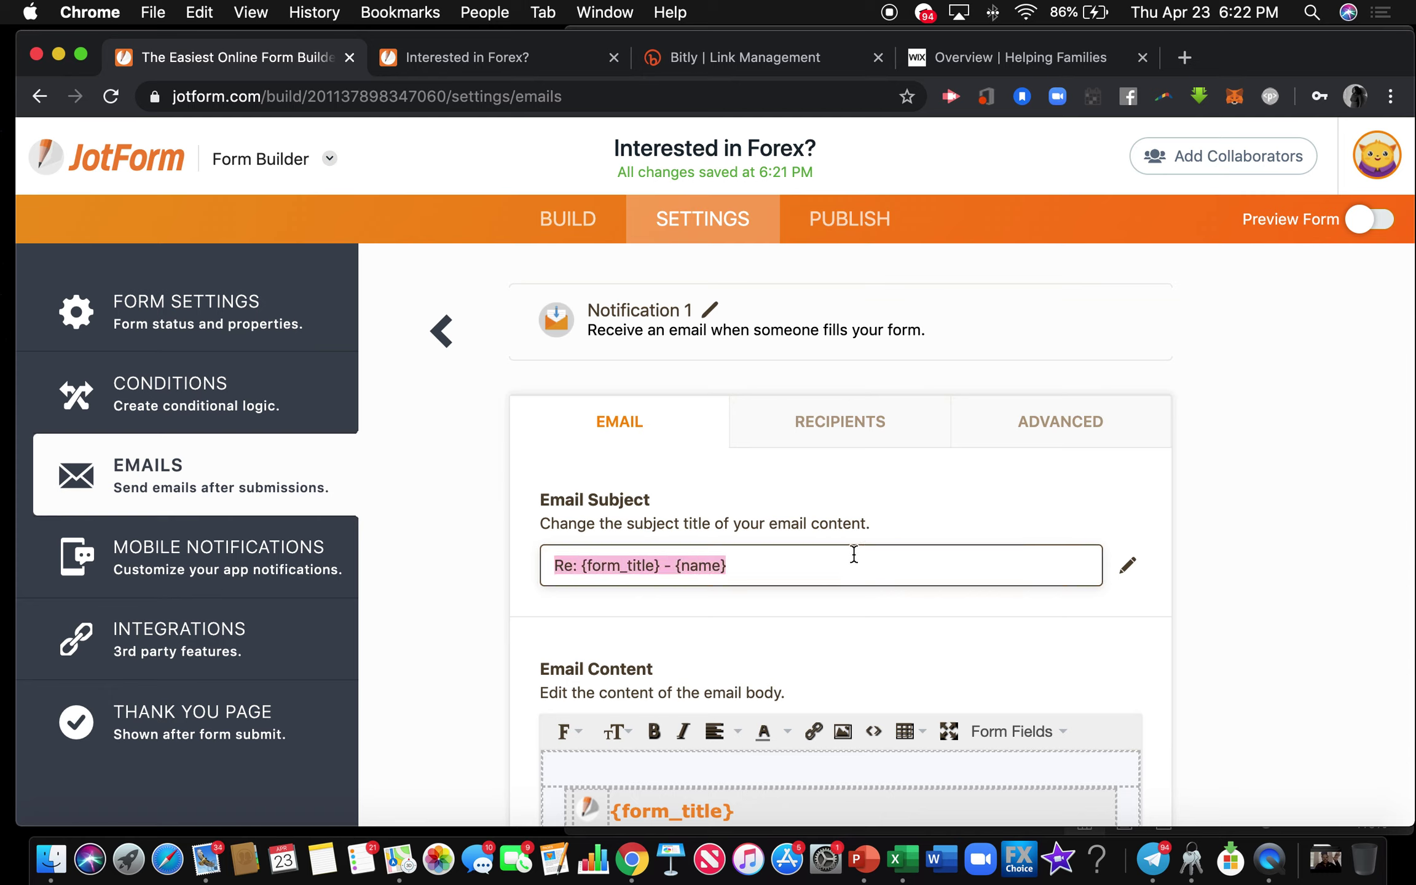
text(NEW )
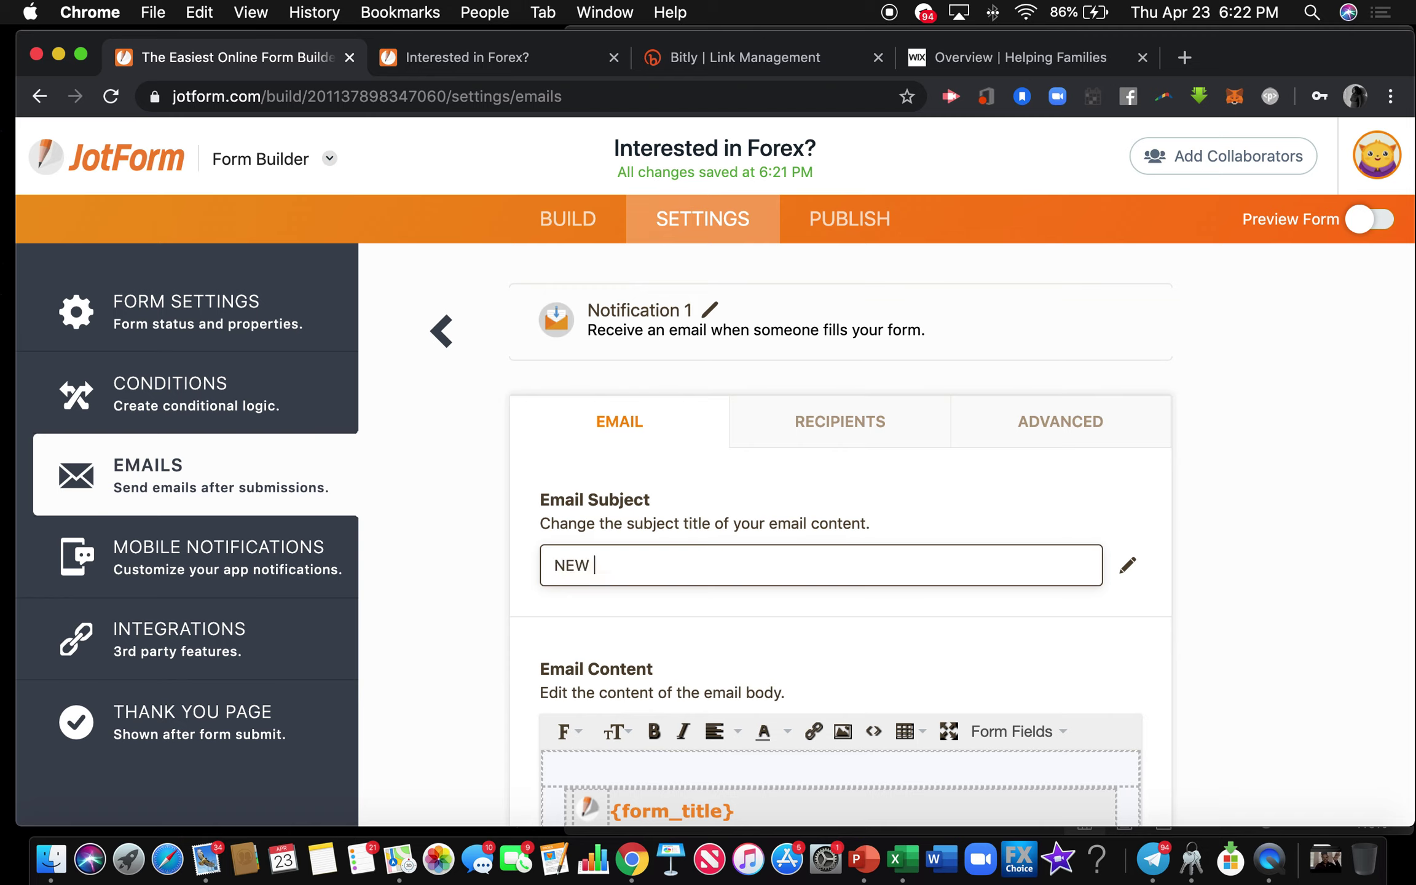
text(Forex Prospect)
key(BackSpace)
key(BackSpace)
key(BackSpace)
key(BackSpace)
key(BackSpace)
key(BackSpace)
key(BackSpace)
key(BackSpace)
text(Lead)
Save Notification 1, then reopen it on its Recipients tab.
scroll(740, 618, down, 5)
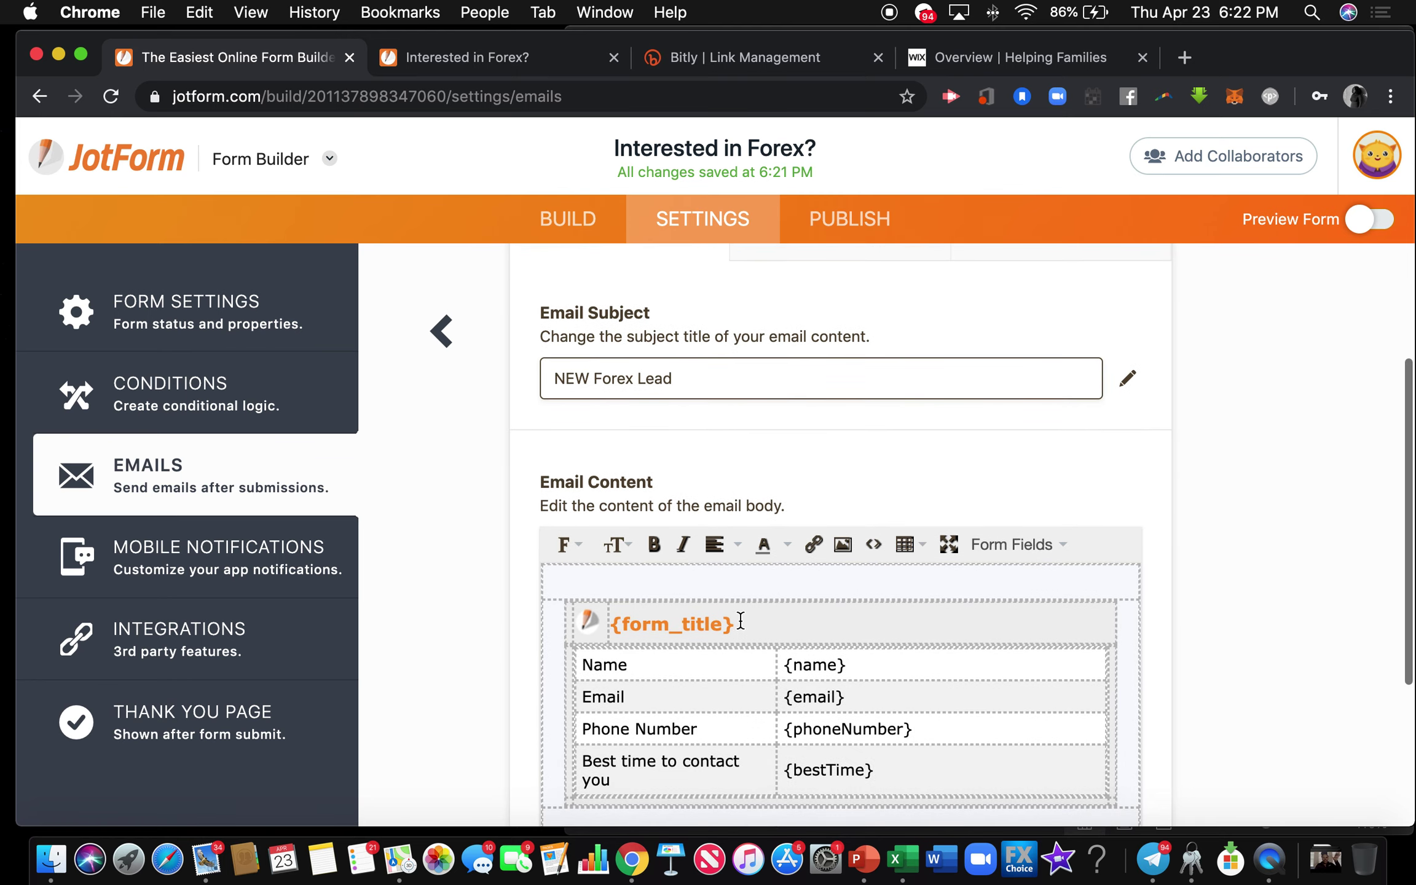
scroll(740, 618, down, 2)
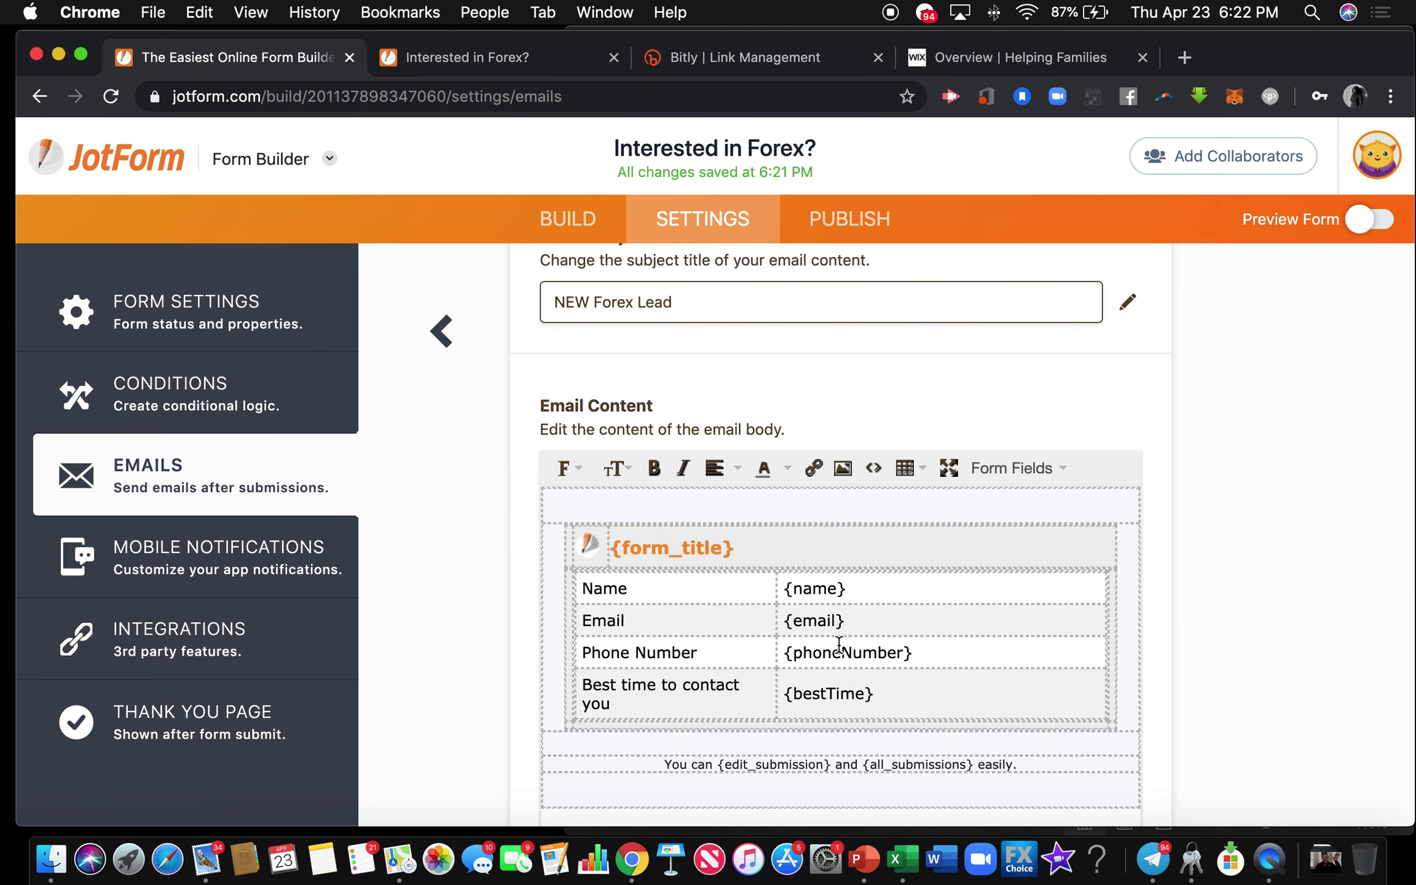
scroll(822, 707, up, 1)
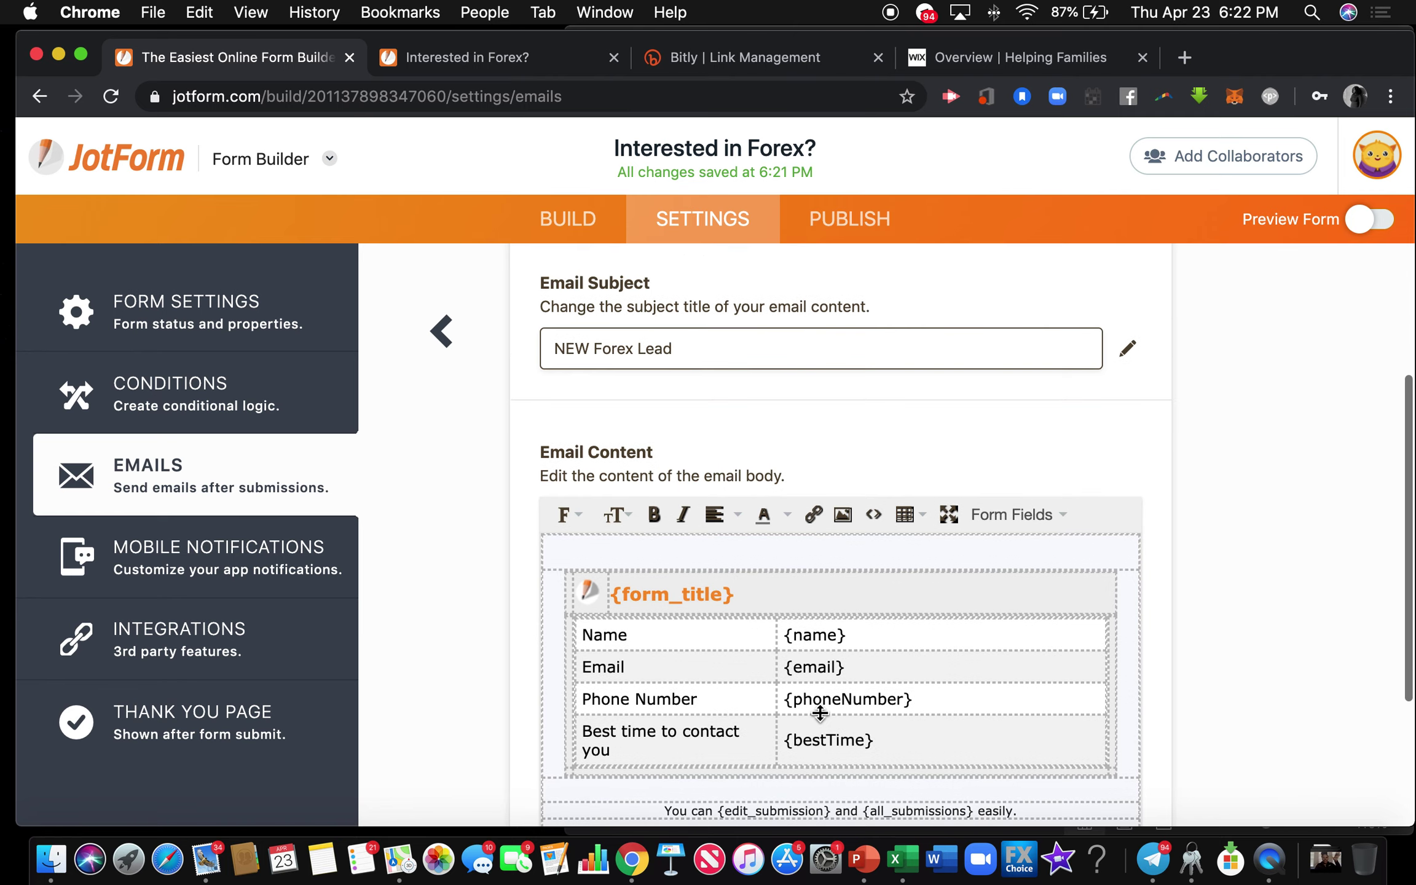
scroll(822, 711, up, 5)
scroll(822, 711, down, 10)
click(1137, 750)
click(1070, 481)
click(857, 436)
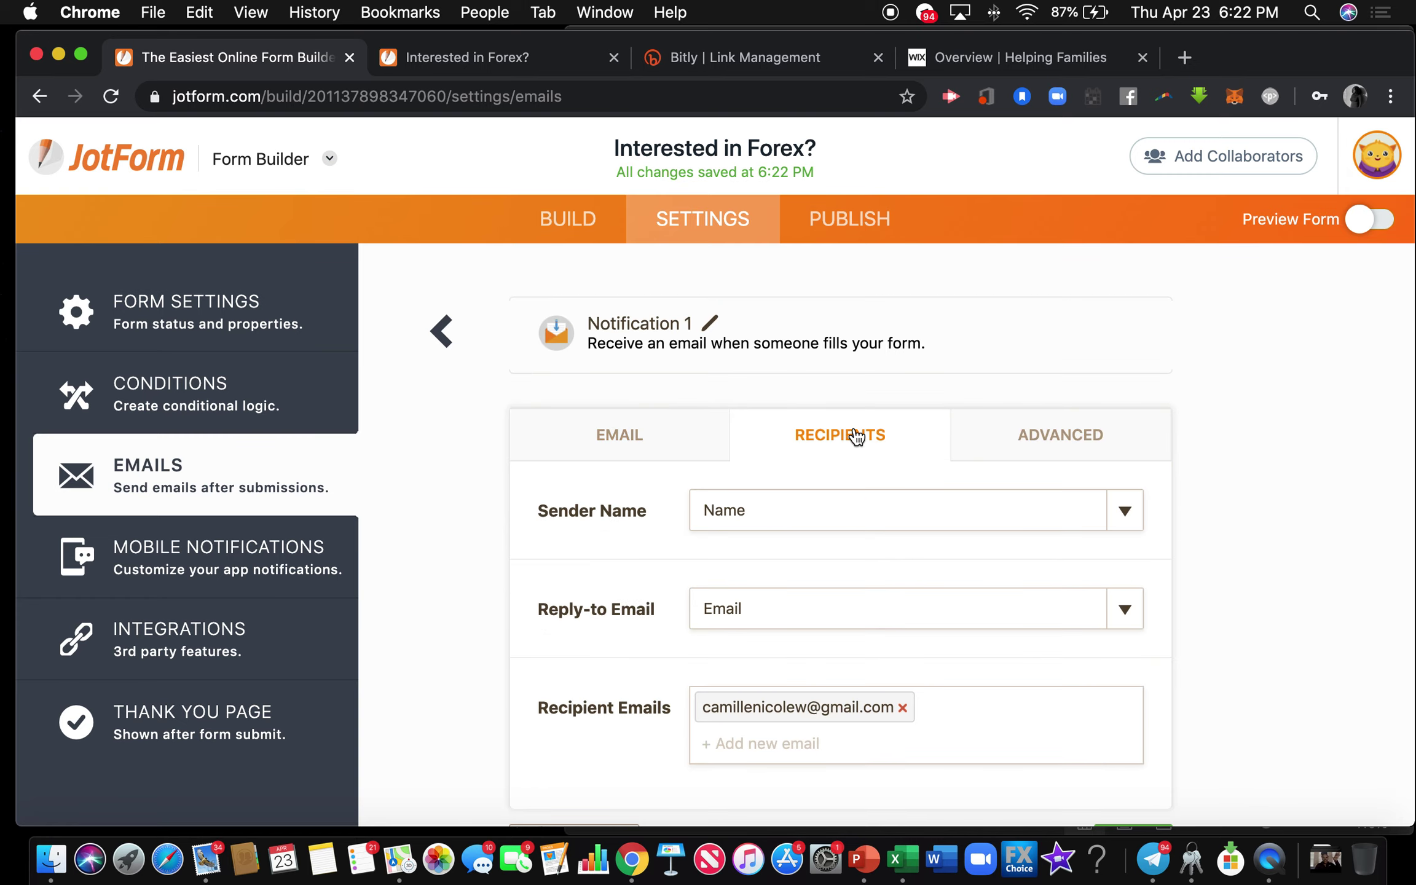
Try adding a second recipient email to Notification 1, which requires an account upgrade.
scroll(856, 435, down, 3)
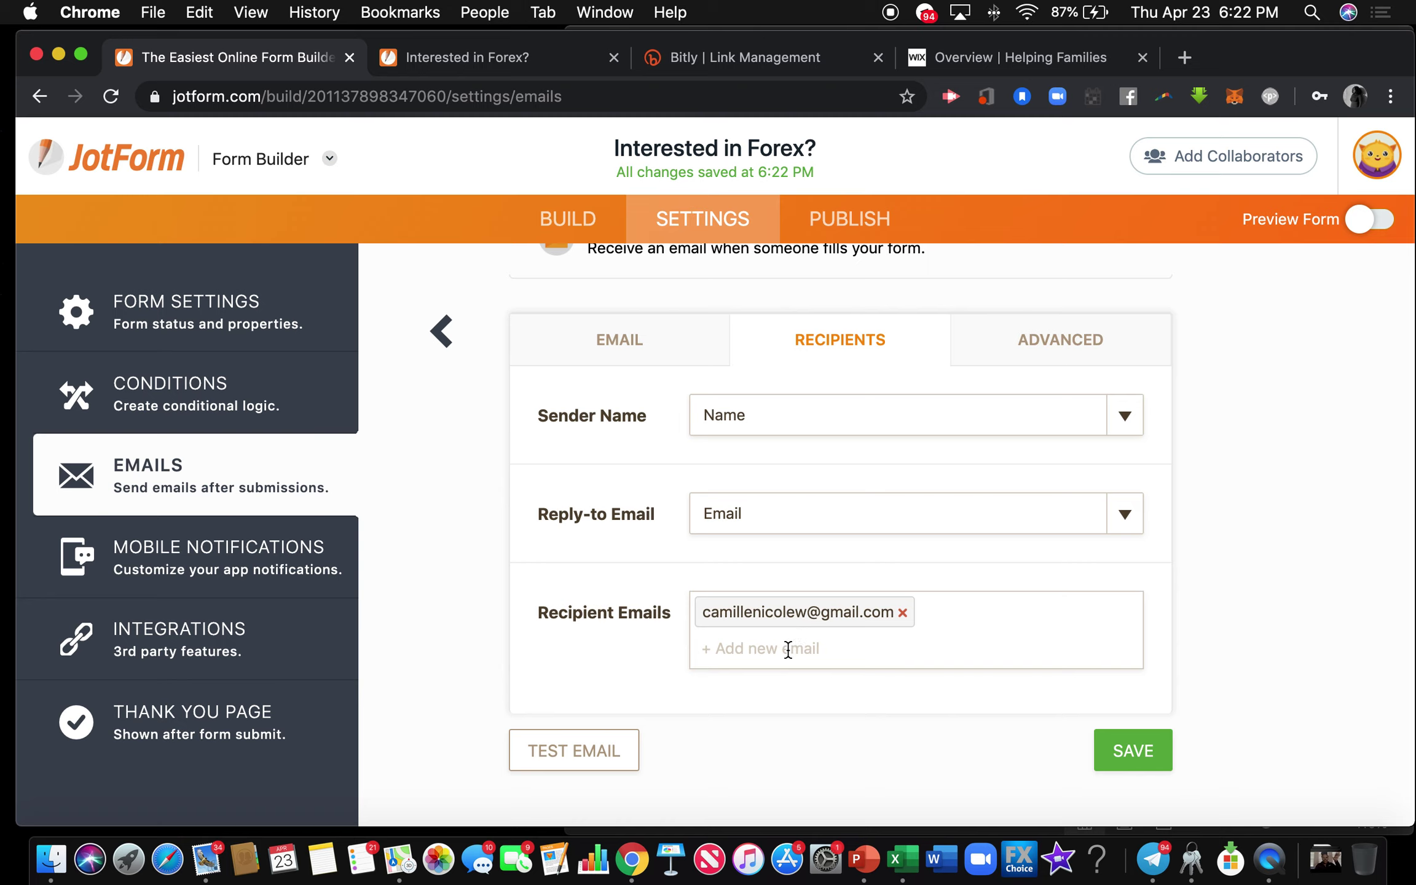
click(788, 650)
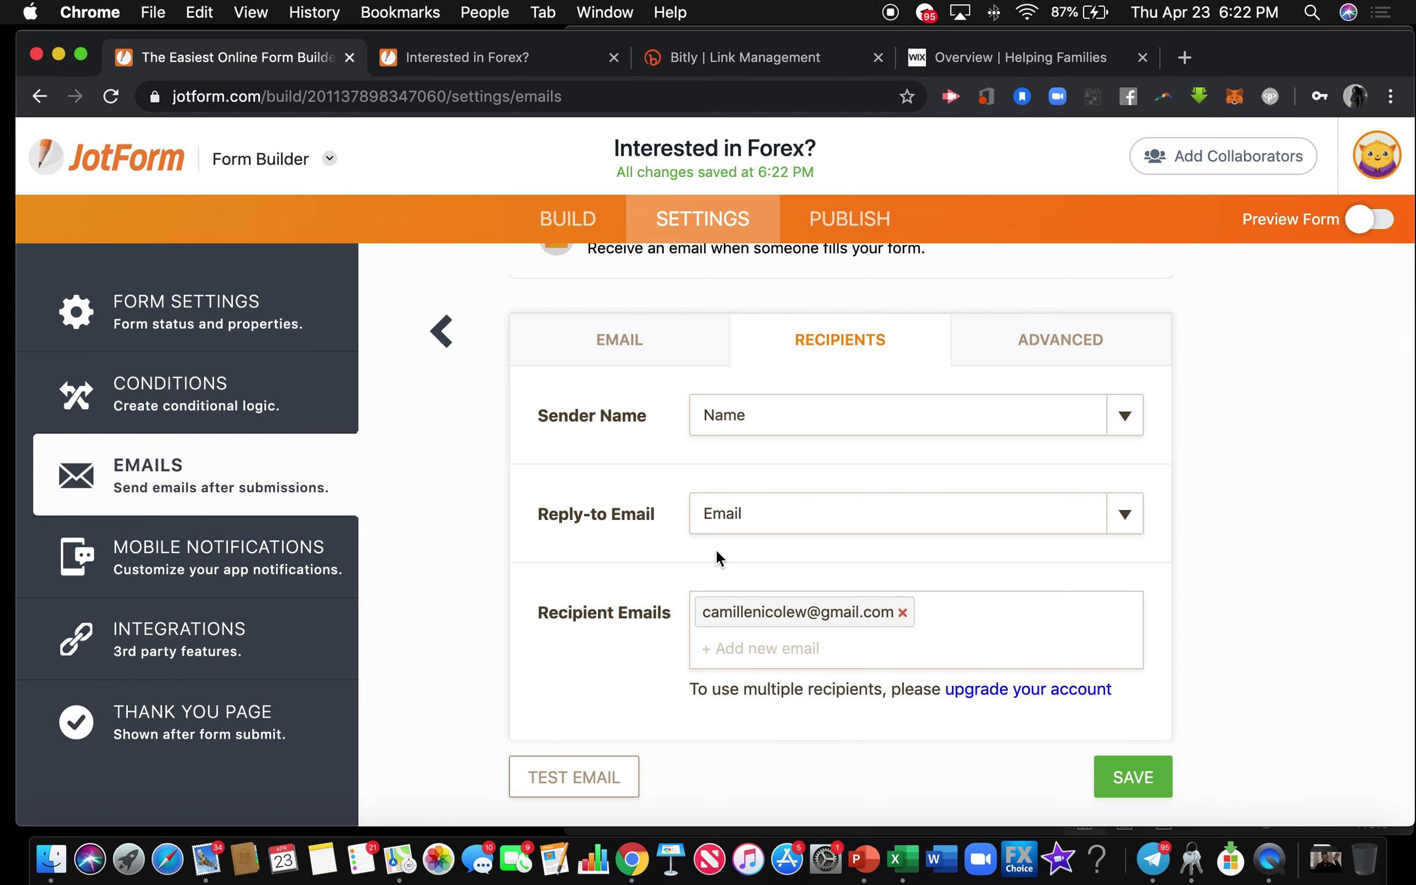
Save Notification 1 and open Autoresponder 1 for editing.
click(1112, 780)
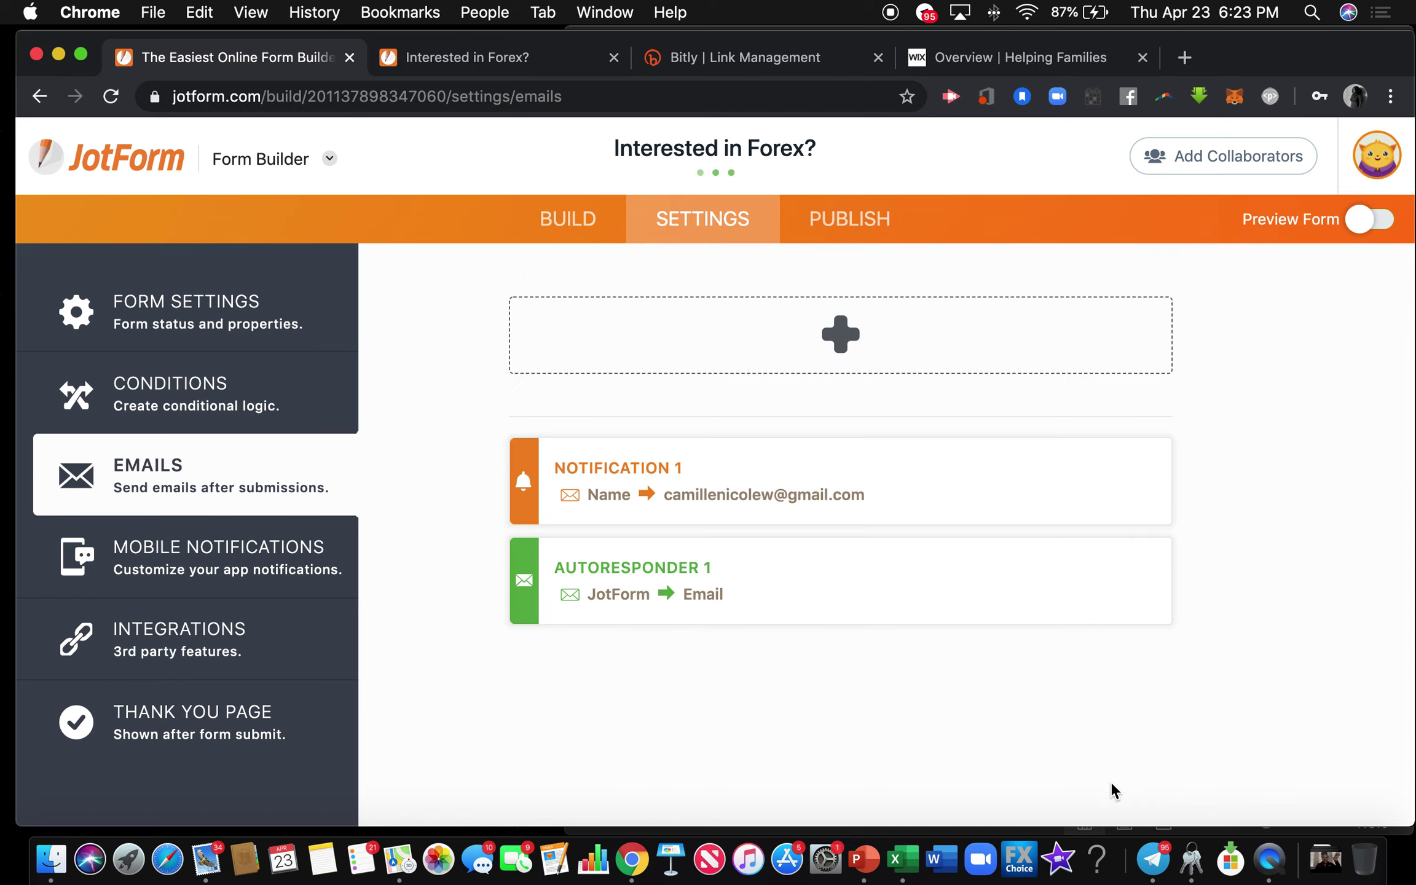
mouse_move(863, 554)
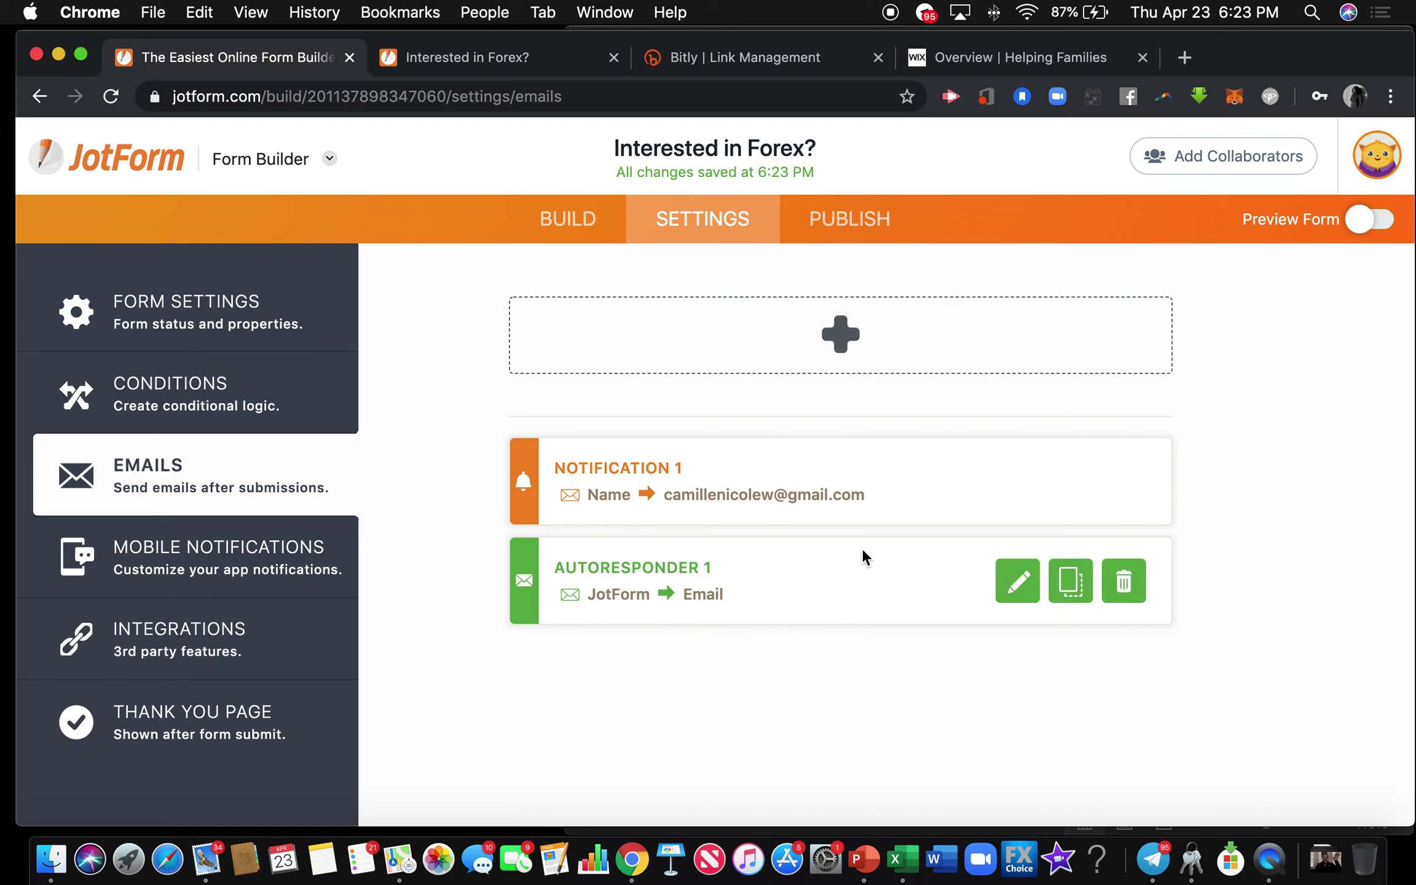
click(1018, 583)
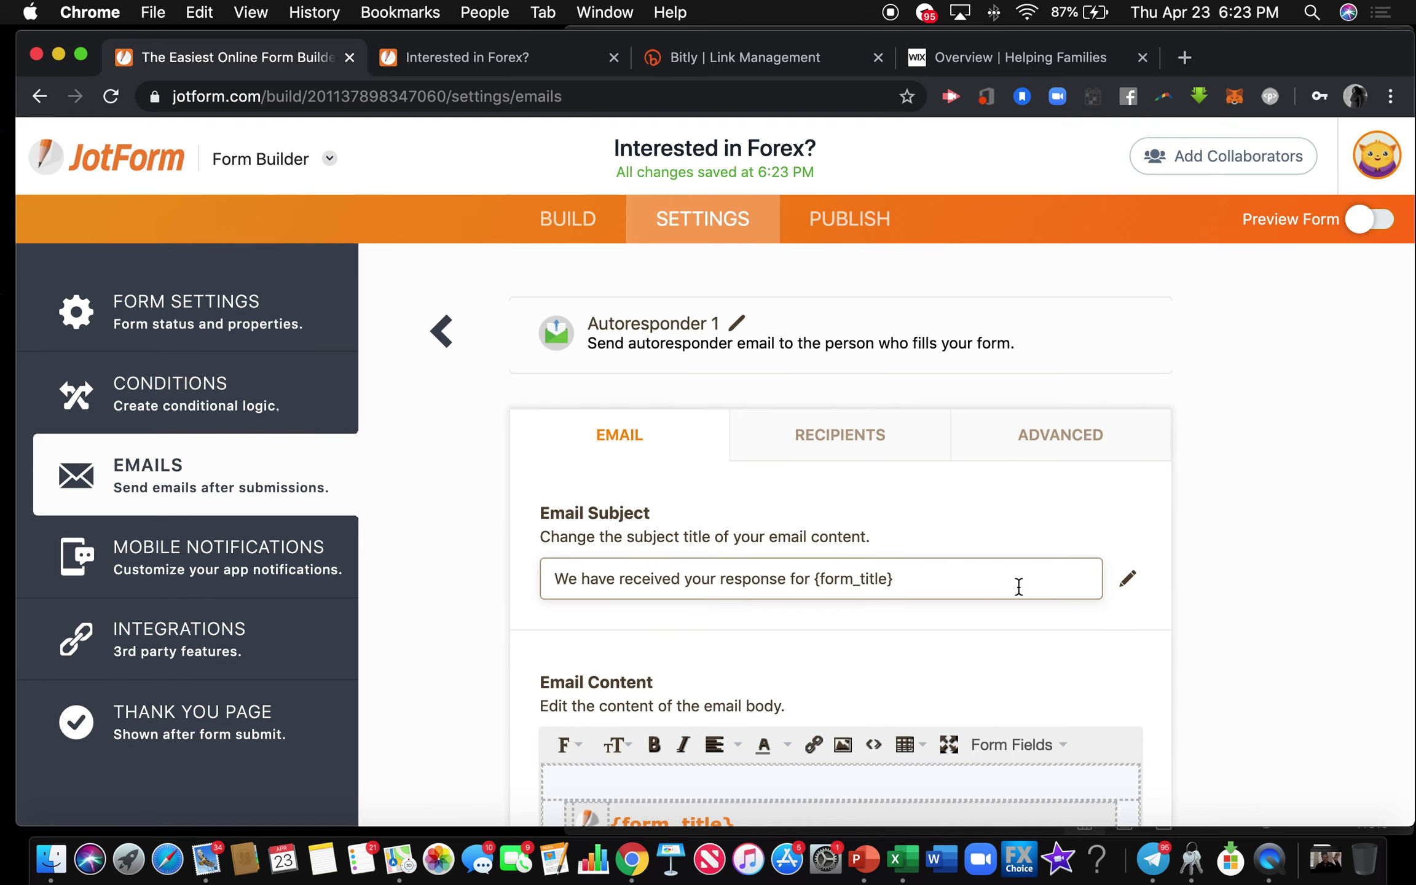
scroll(1019, 588, down, 10)
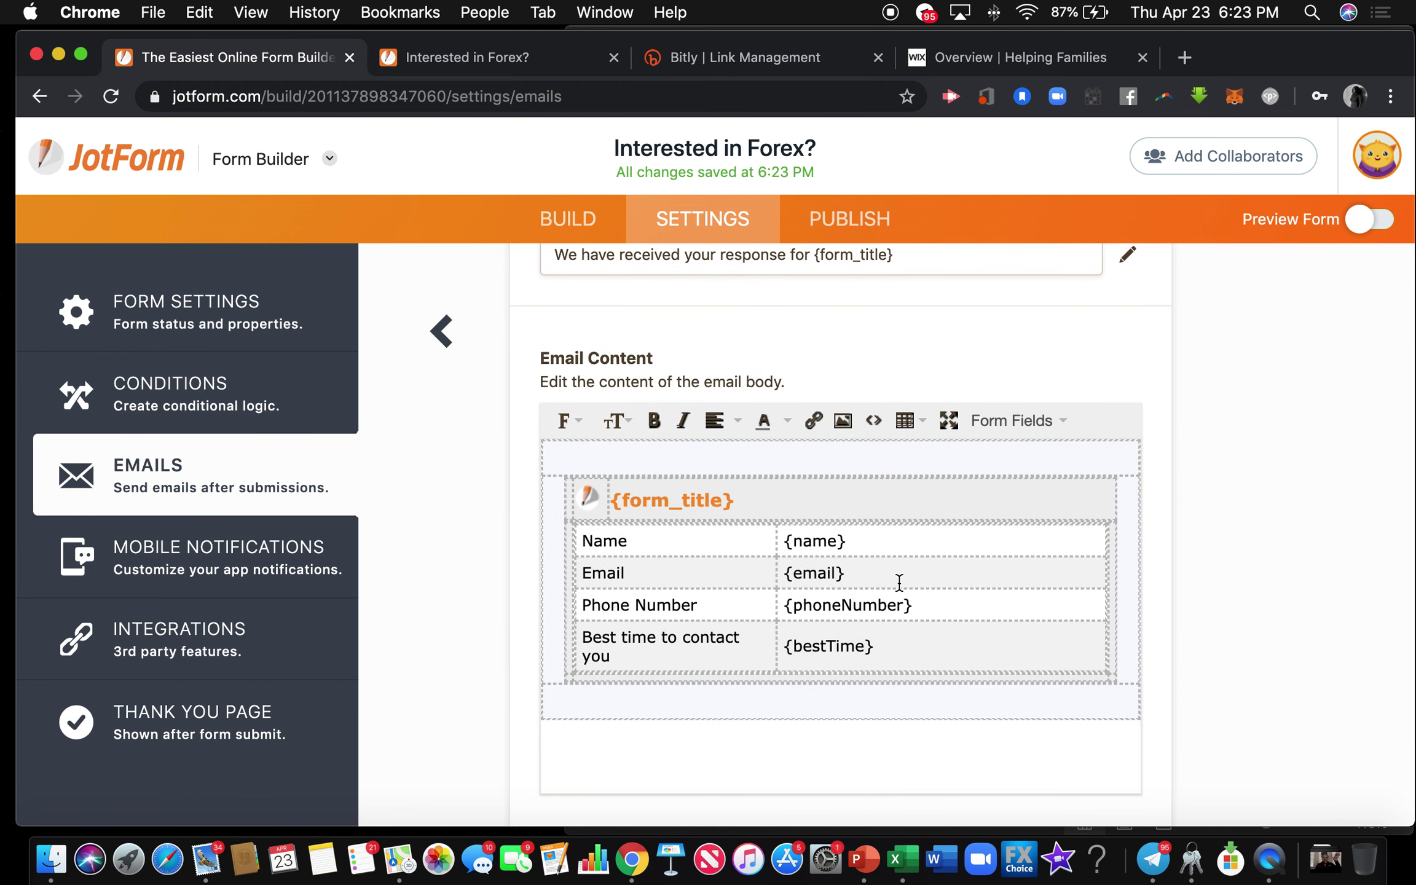
scroll(877, 655, up, 1)
scroll(877, 656, up, 9)
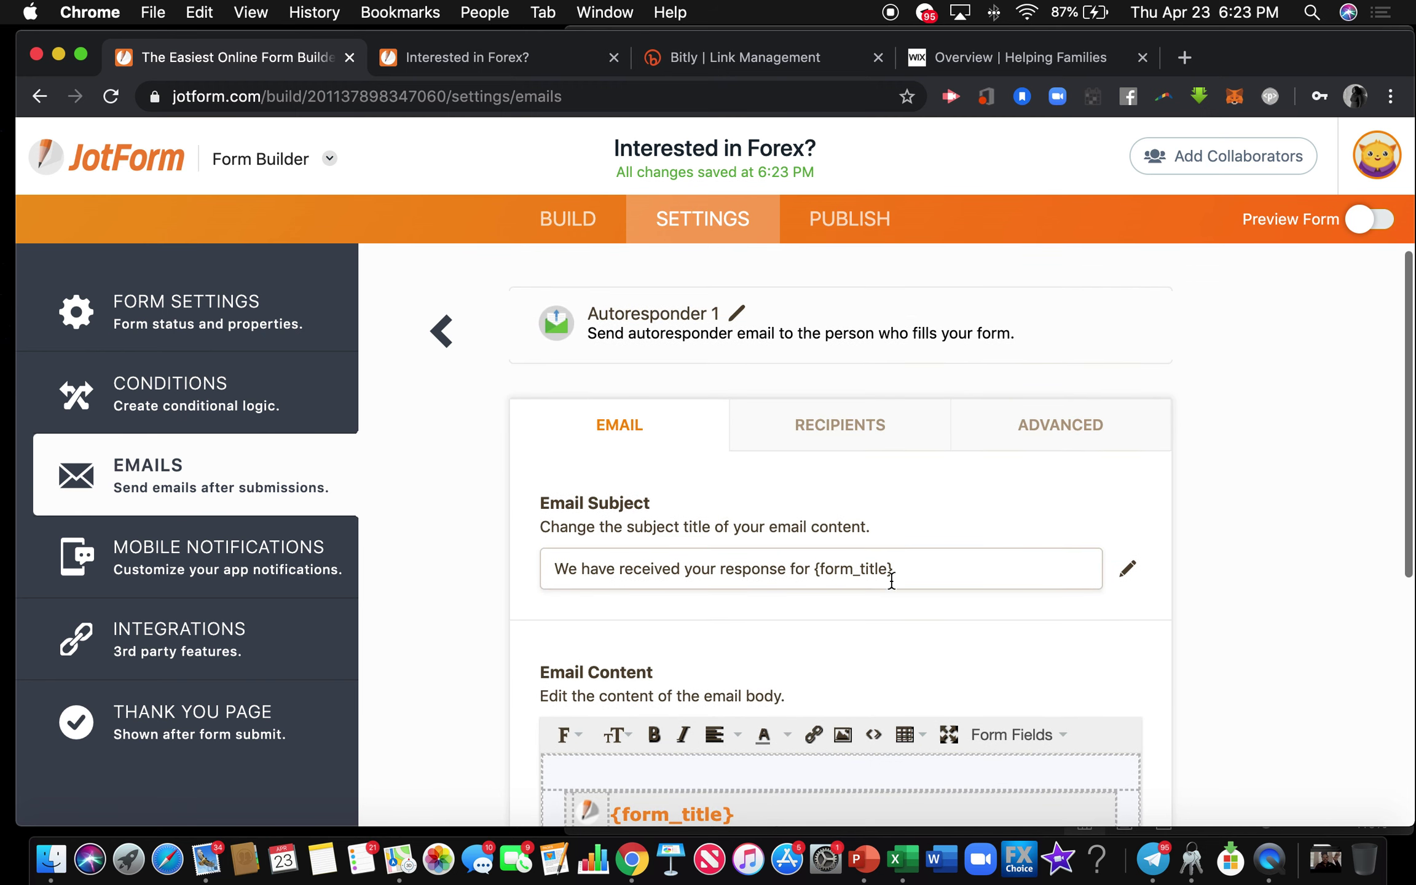
Replace Autoresponder 1's sender name 'JotForm' with the form owner's full name and save.
click(885, 431)
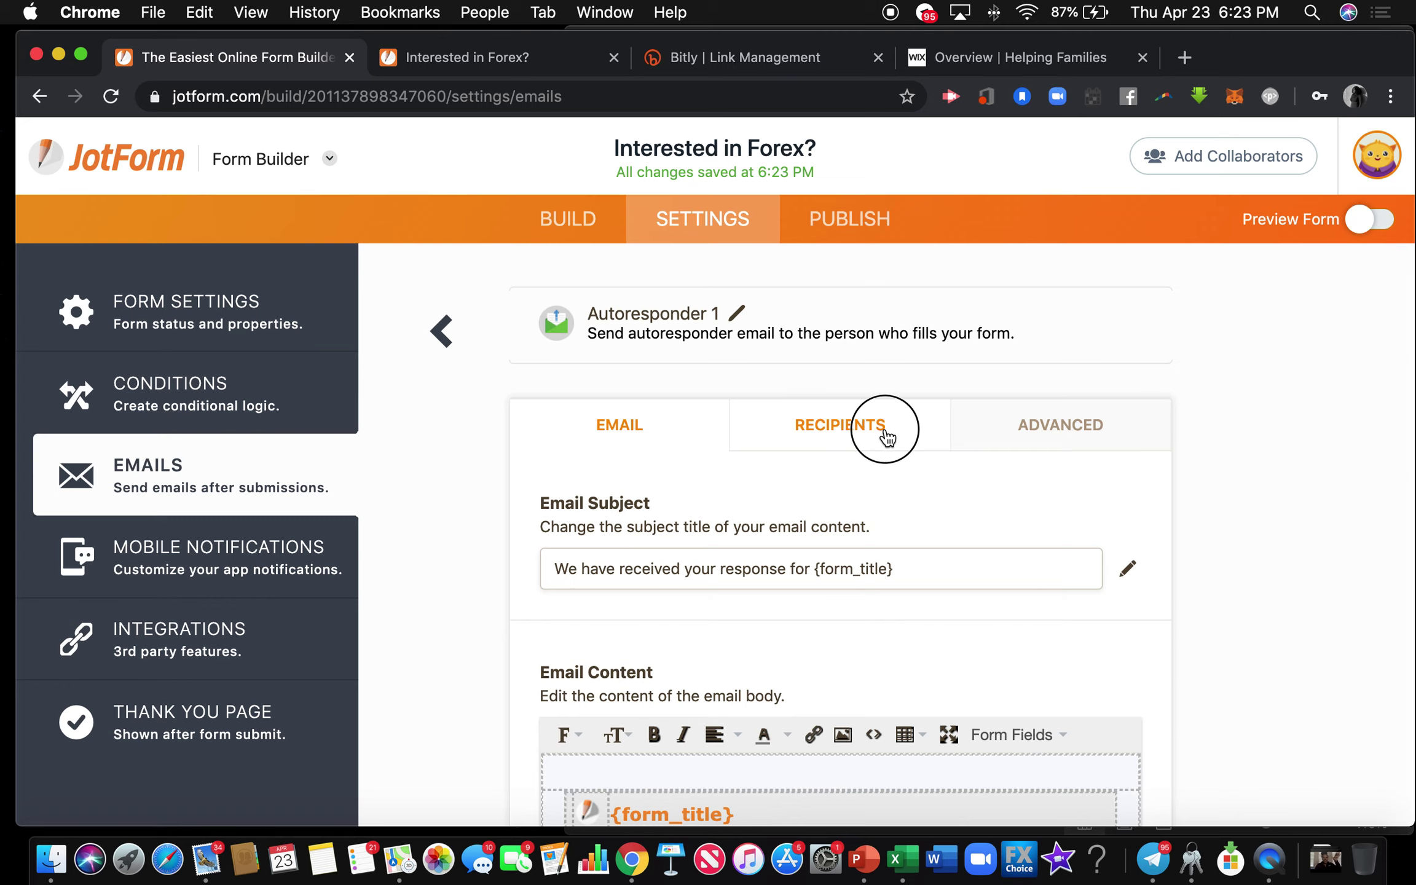
click(834, 499)
double_click(834, 501)
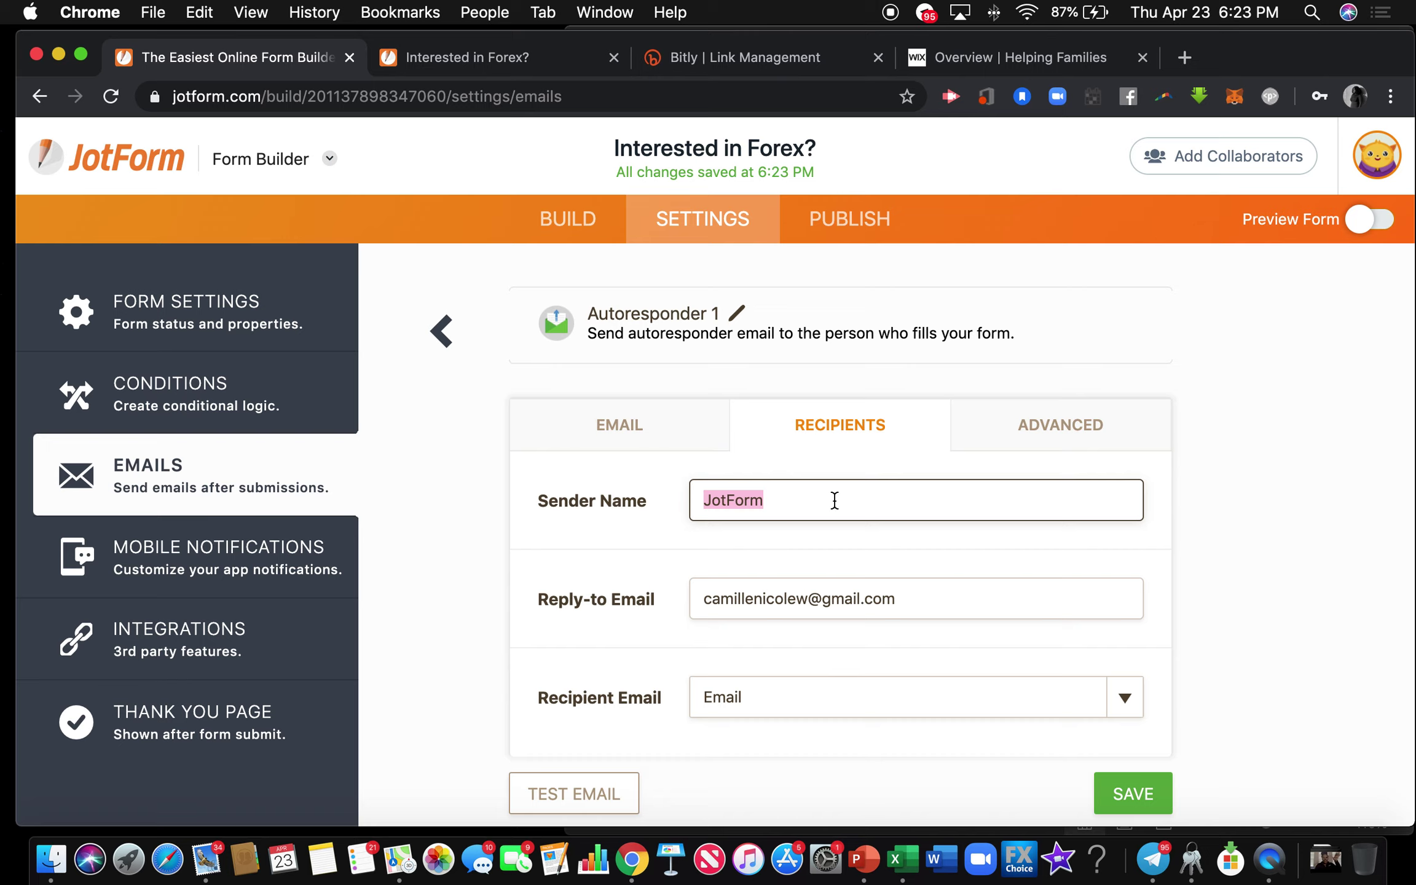
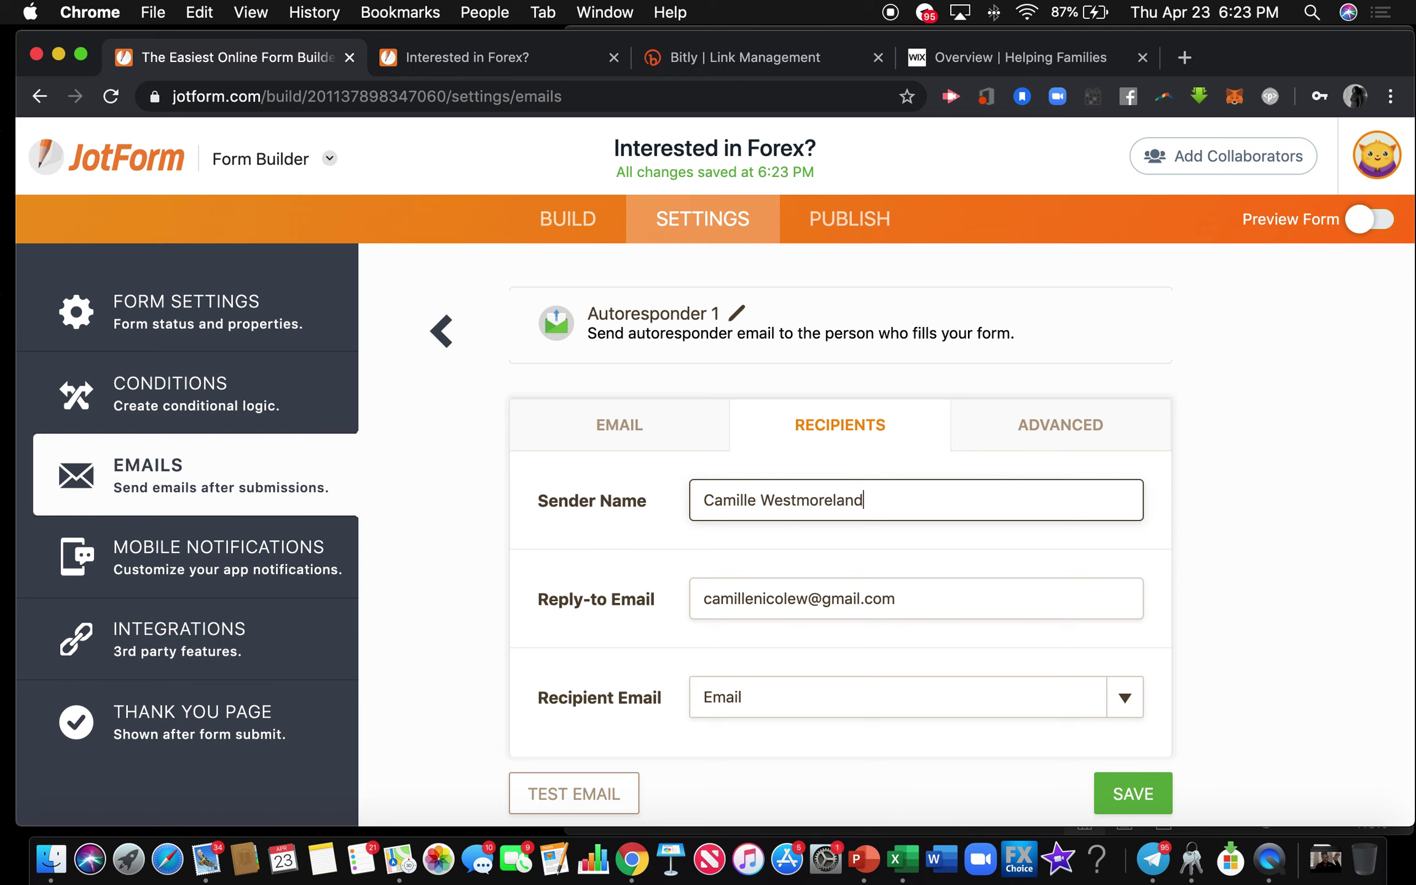
scroll(876, 610, down, 2)
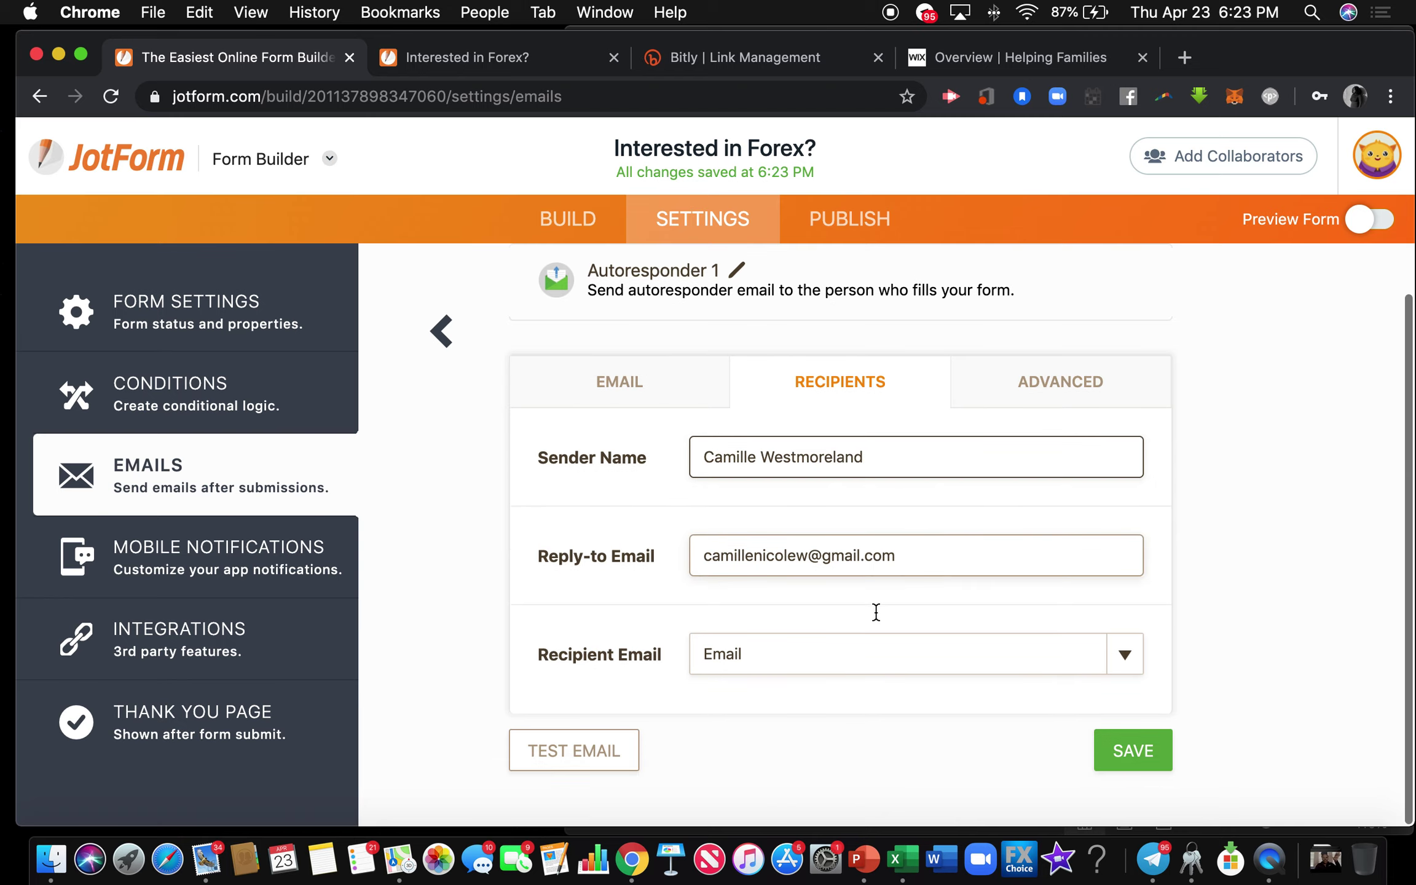
click(1142, 751)
Reopen Autoresponder 1 to check the sender details and view its subject and body.
click(1018, 581)
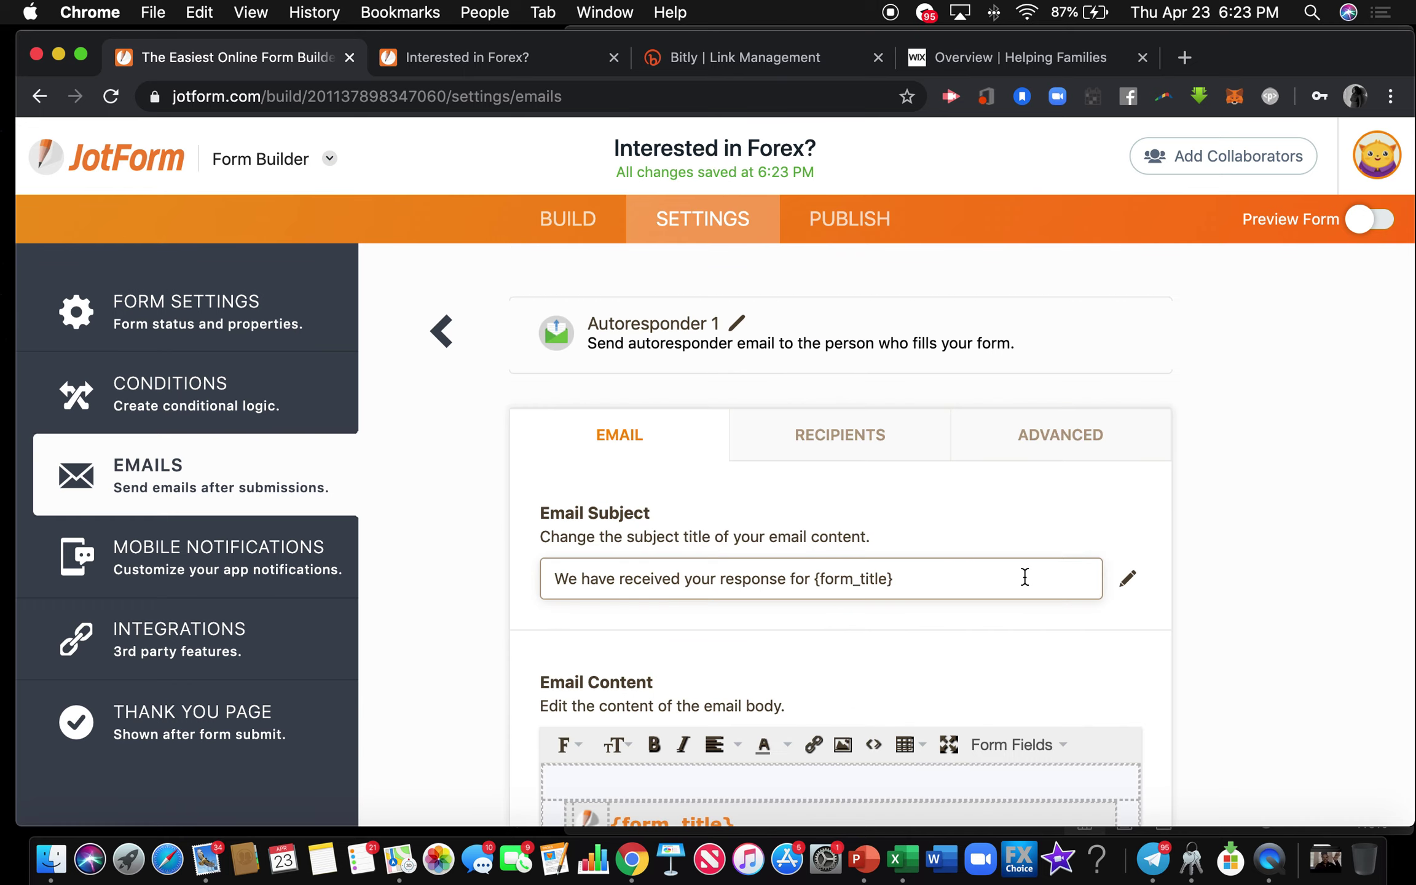
click(827, 448)
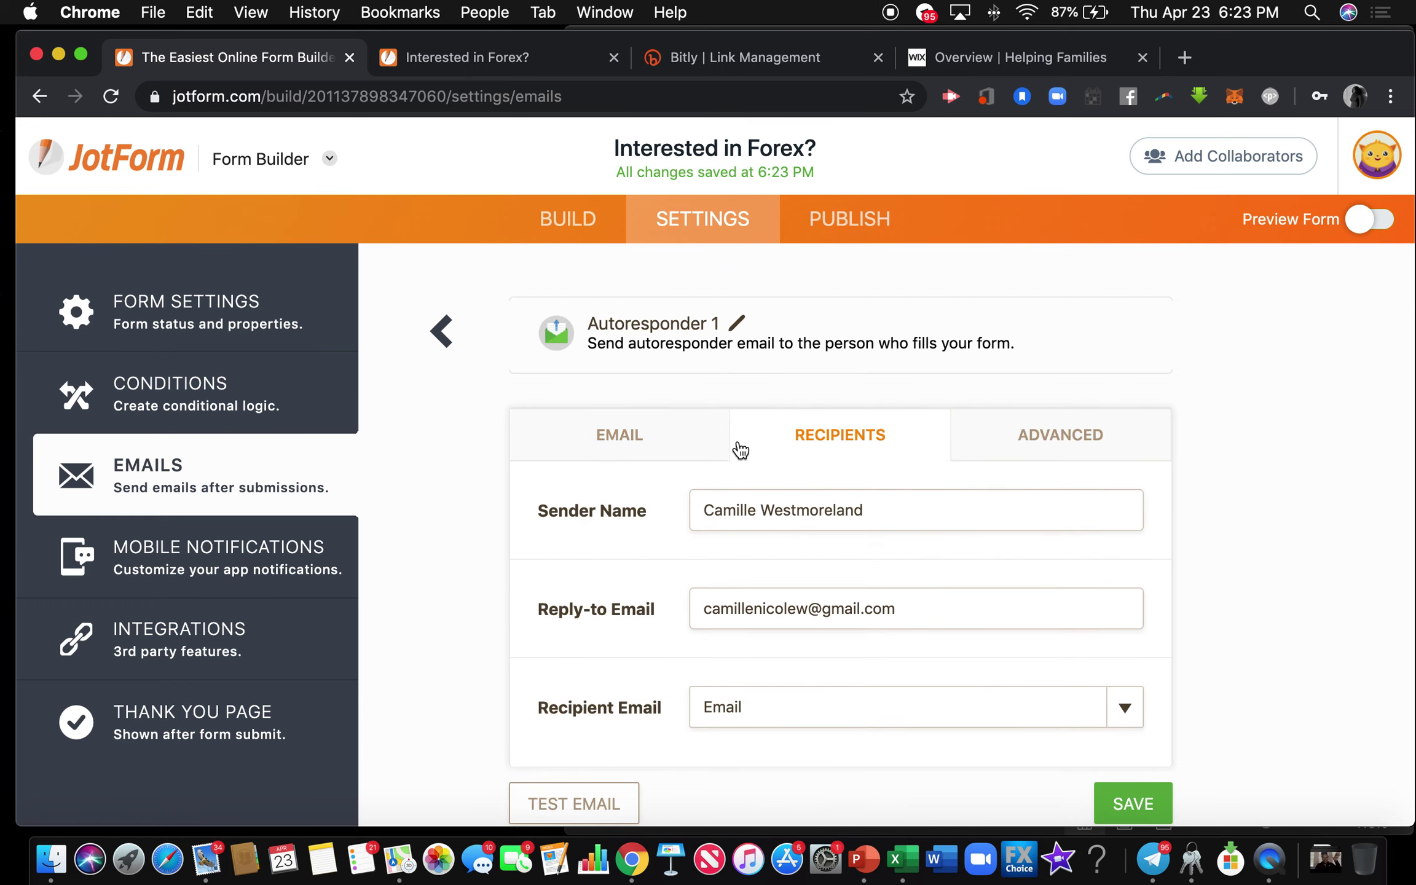
click(672, 446)
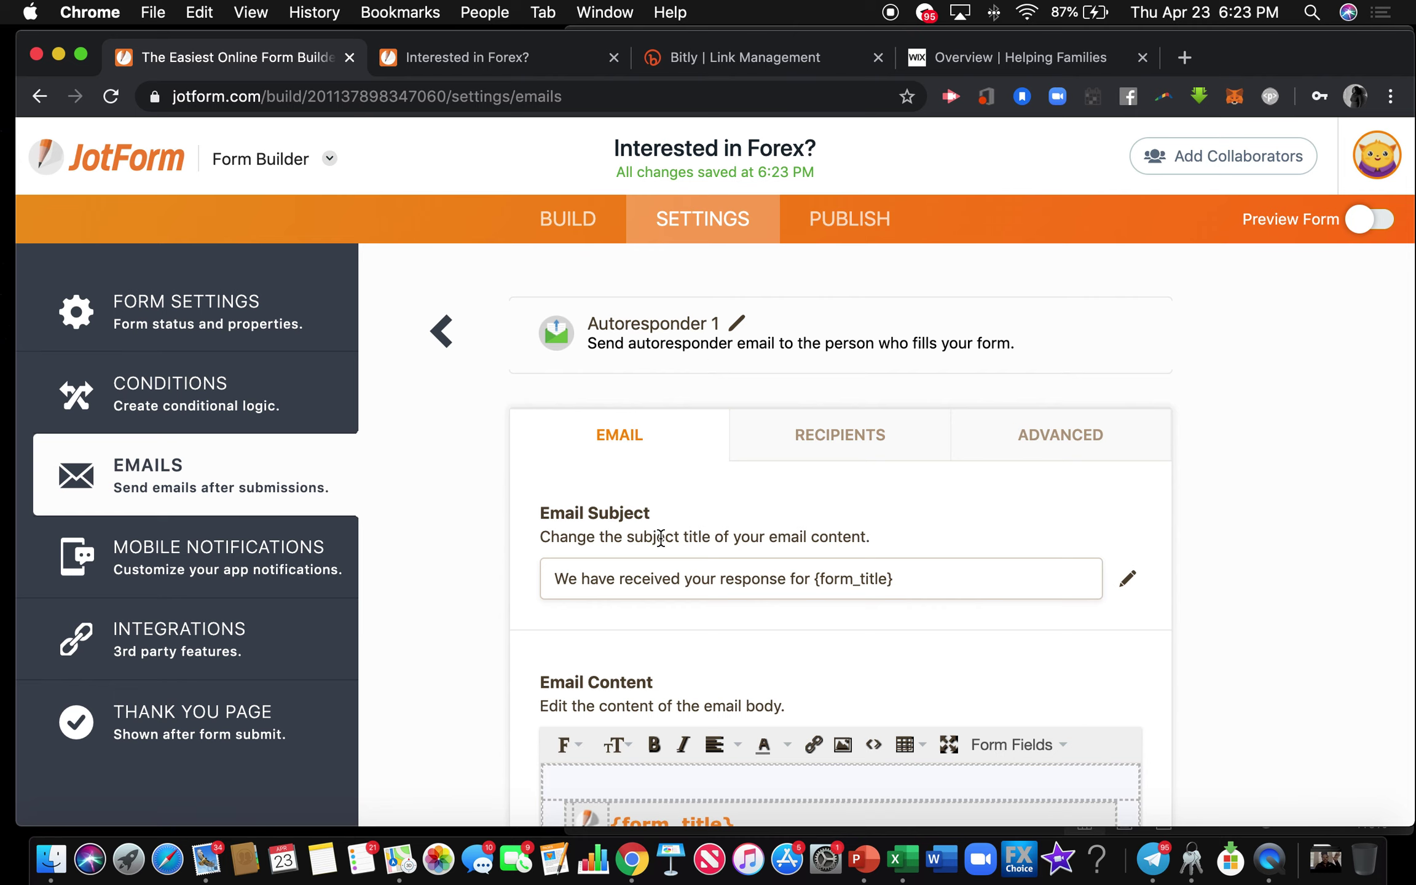
scroll(663, 534, down, 3)
Overwrite the default autoresponder subject with 'The for Your Interest in the Helping Families Movement'.
triple_click(690, 453)
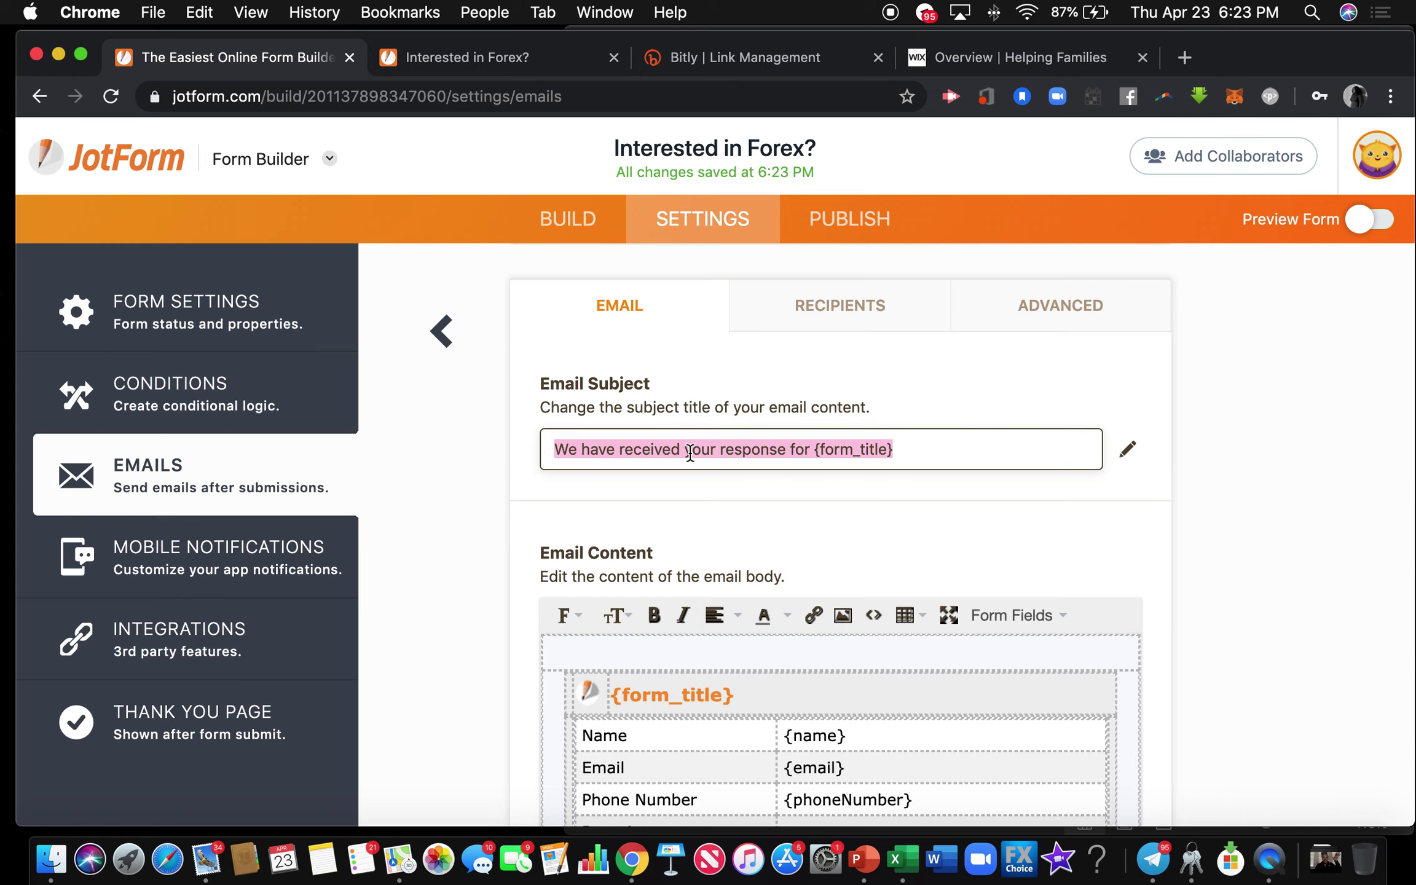
text(W)
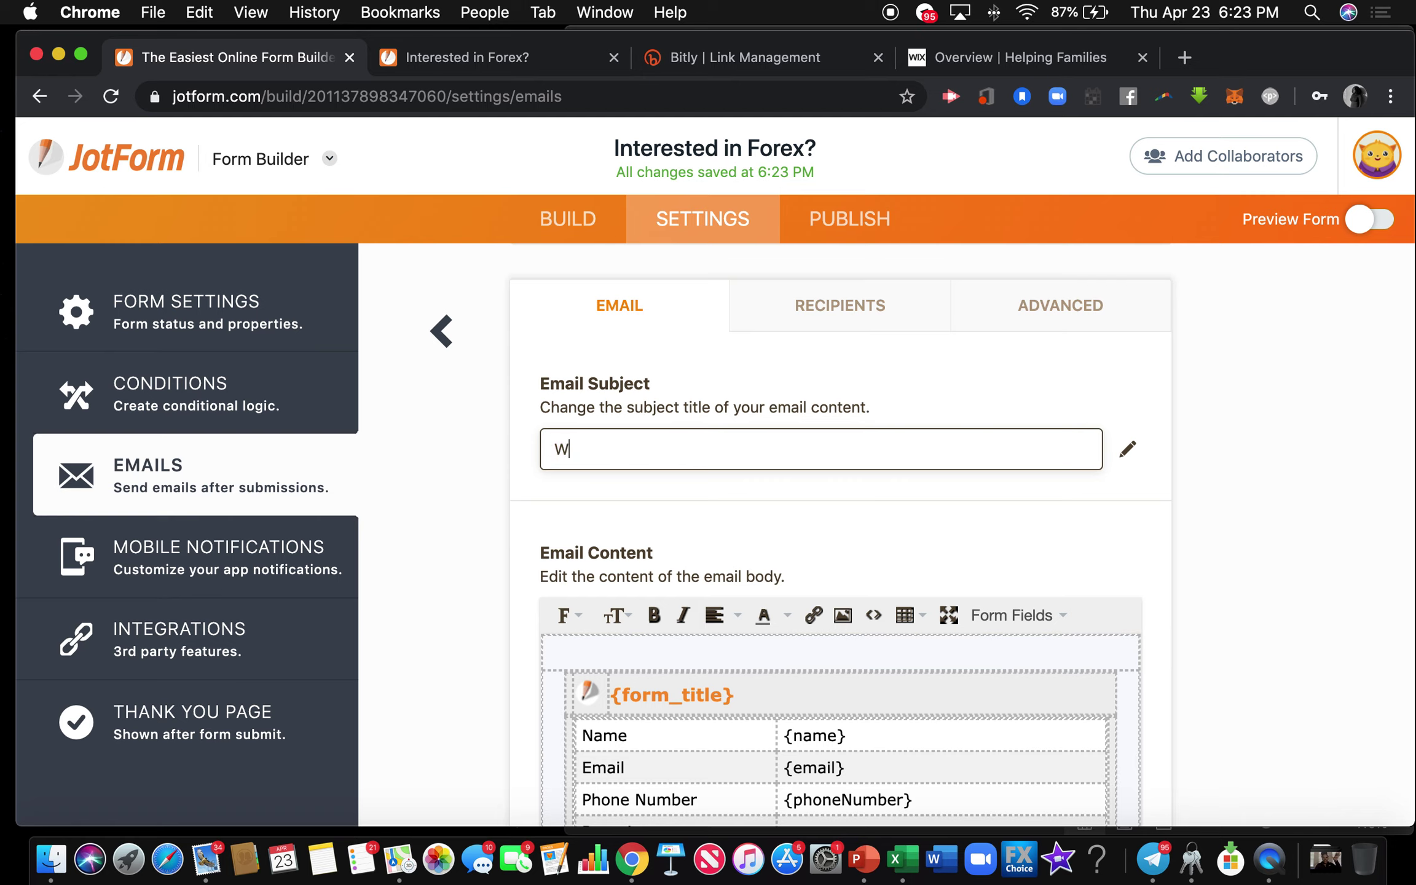
key(BackSpace)
text(Than)
key(BackSpace)
key(BackSpace)
key(BackSpace)
key(BackSpace)
text(The Fo)
key(BackSpace)
key(BackSpace)
text(for)
text( Yoi)
text(ur Interest )
text(in t)
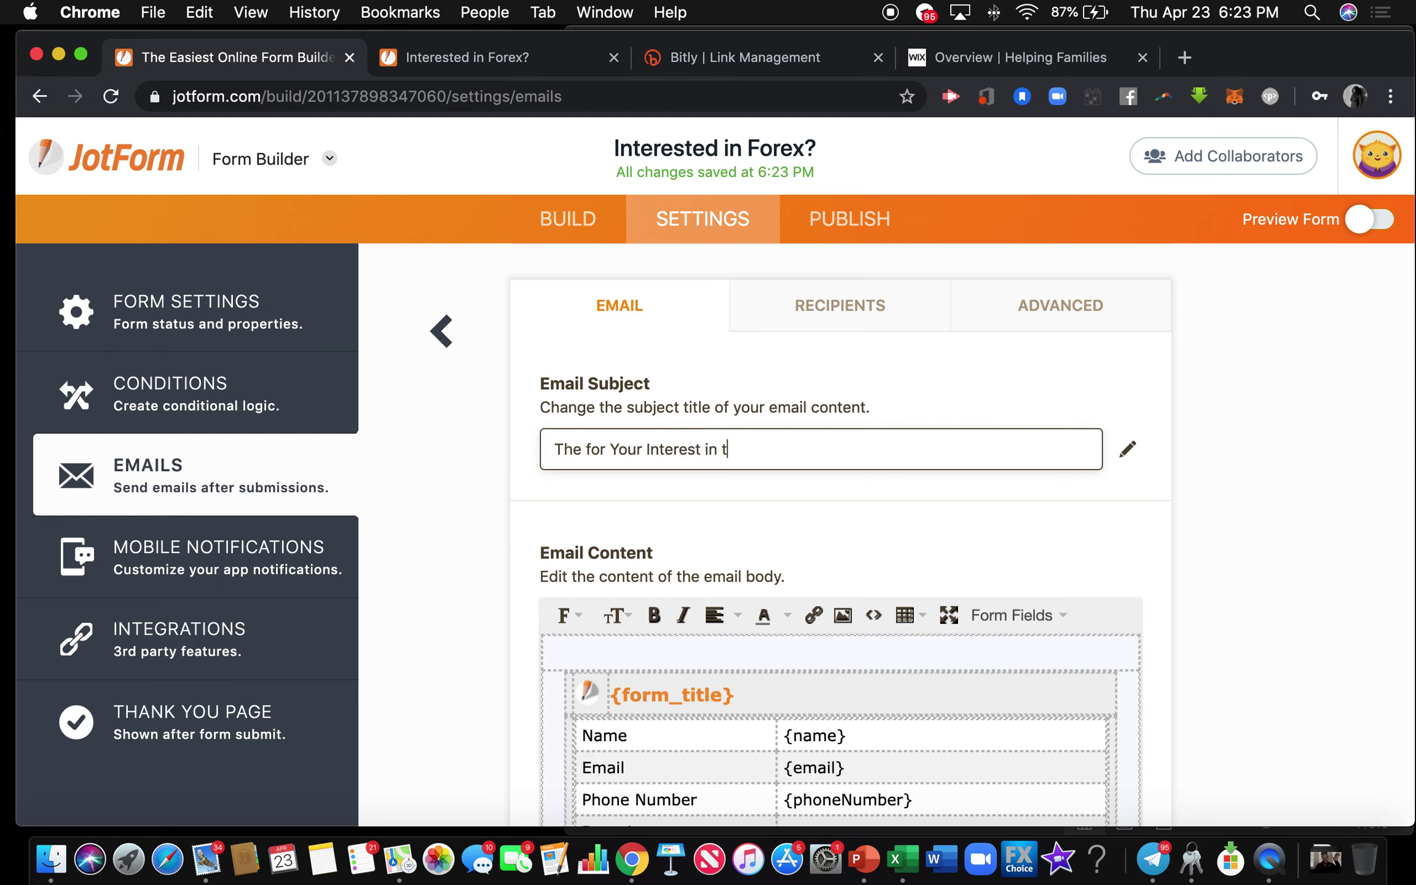
text(he HelpingFam)
key(BackSpace)
key(BackSpace)
key(BackSpace)
text(Fami)
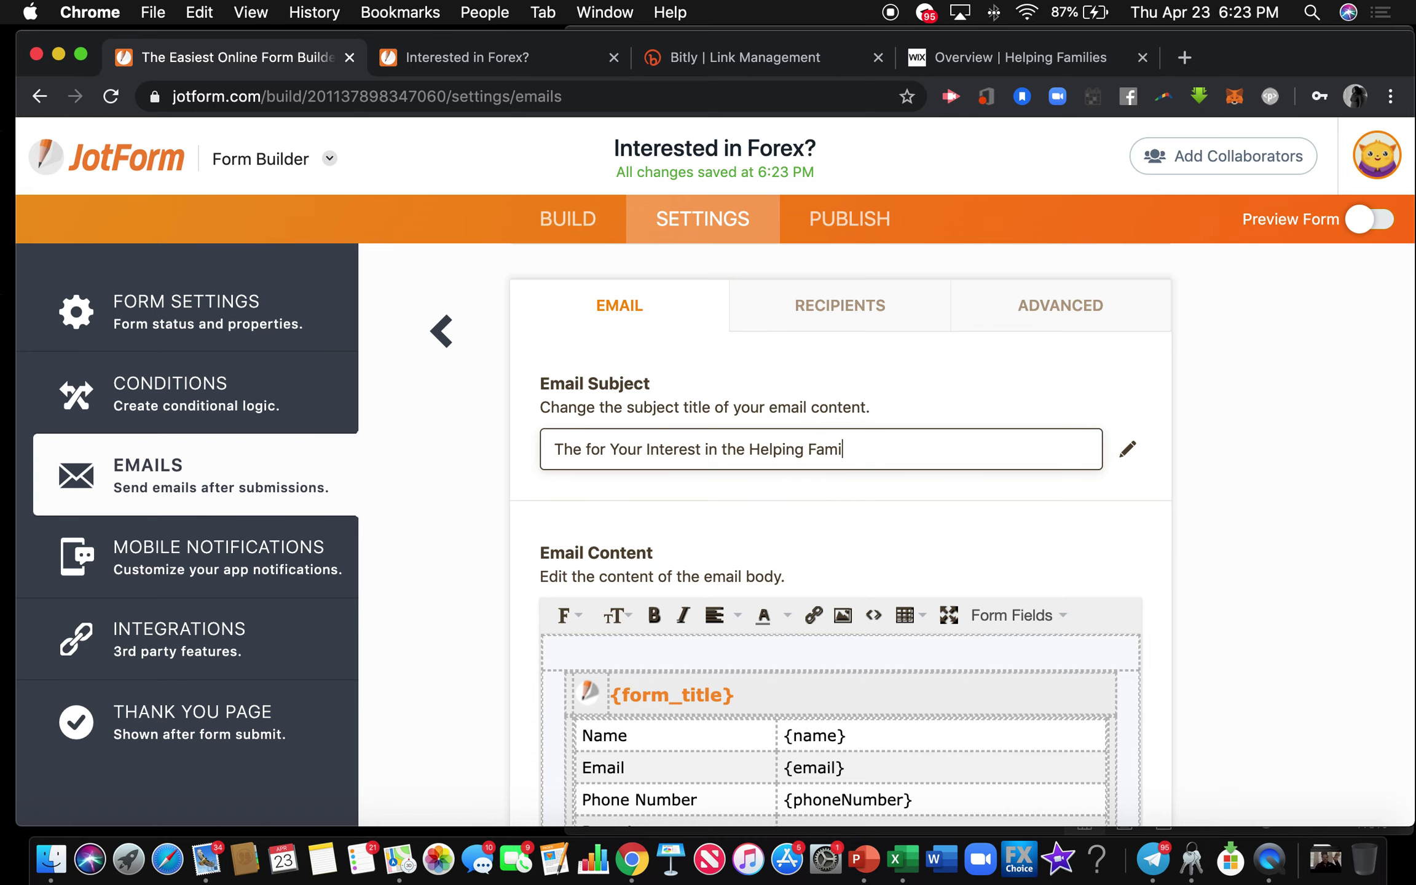
text(lies Movement)
scroll(574, 532, down, 3)
Clear the default autoresponder body and start it with 'Hey {name}!' using the Name form field.
click(566, 537)
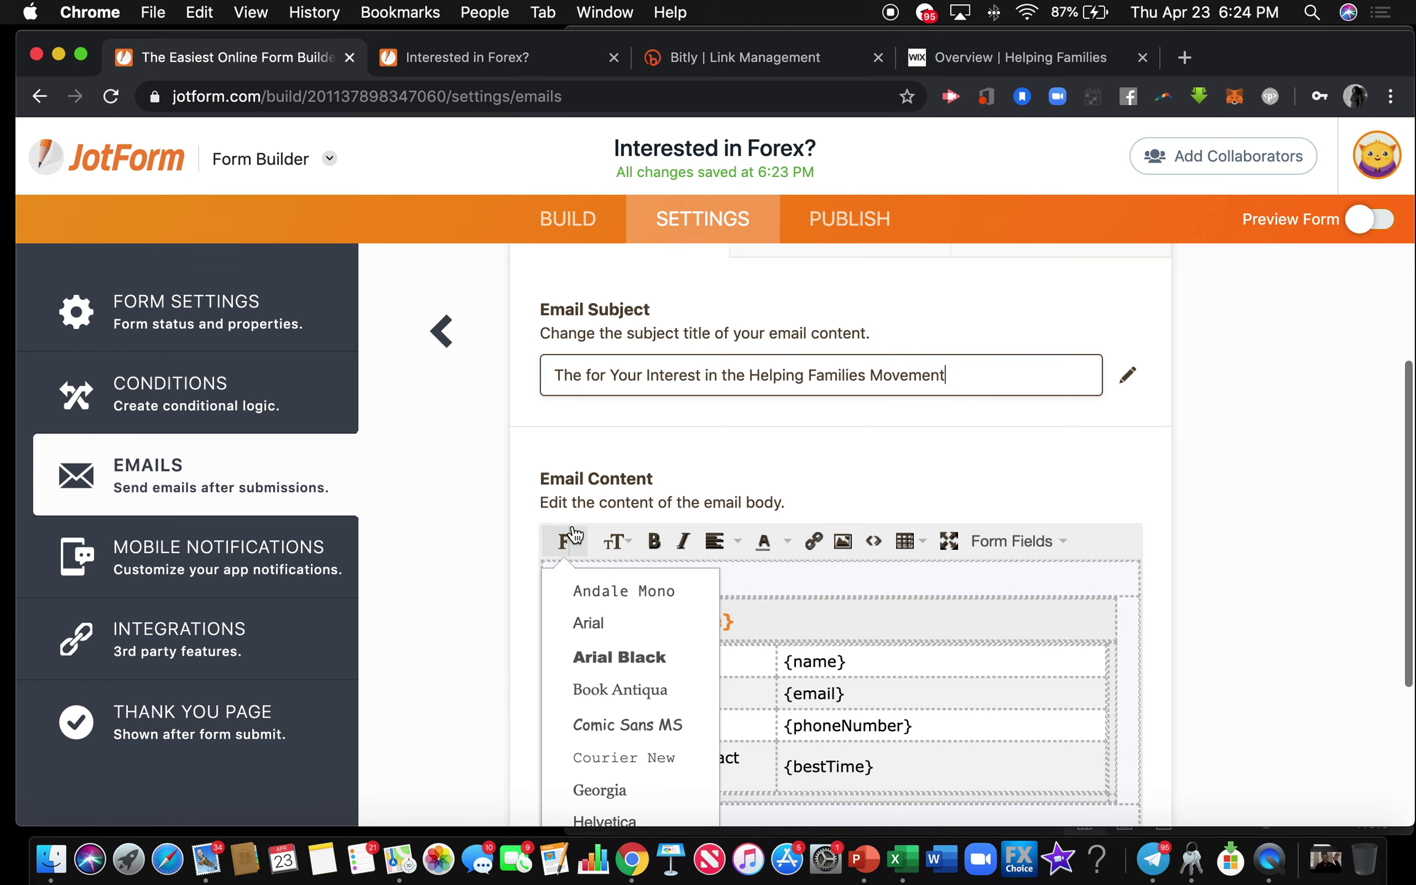
scroll(581, 510, down, 3)
click(584, 481)
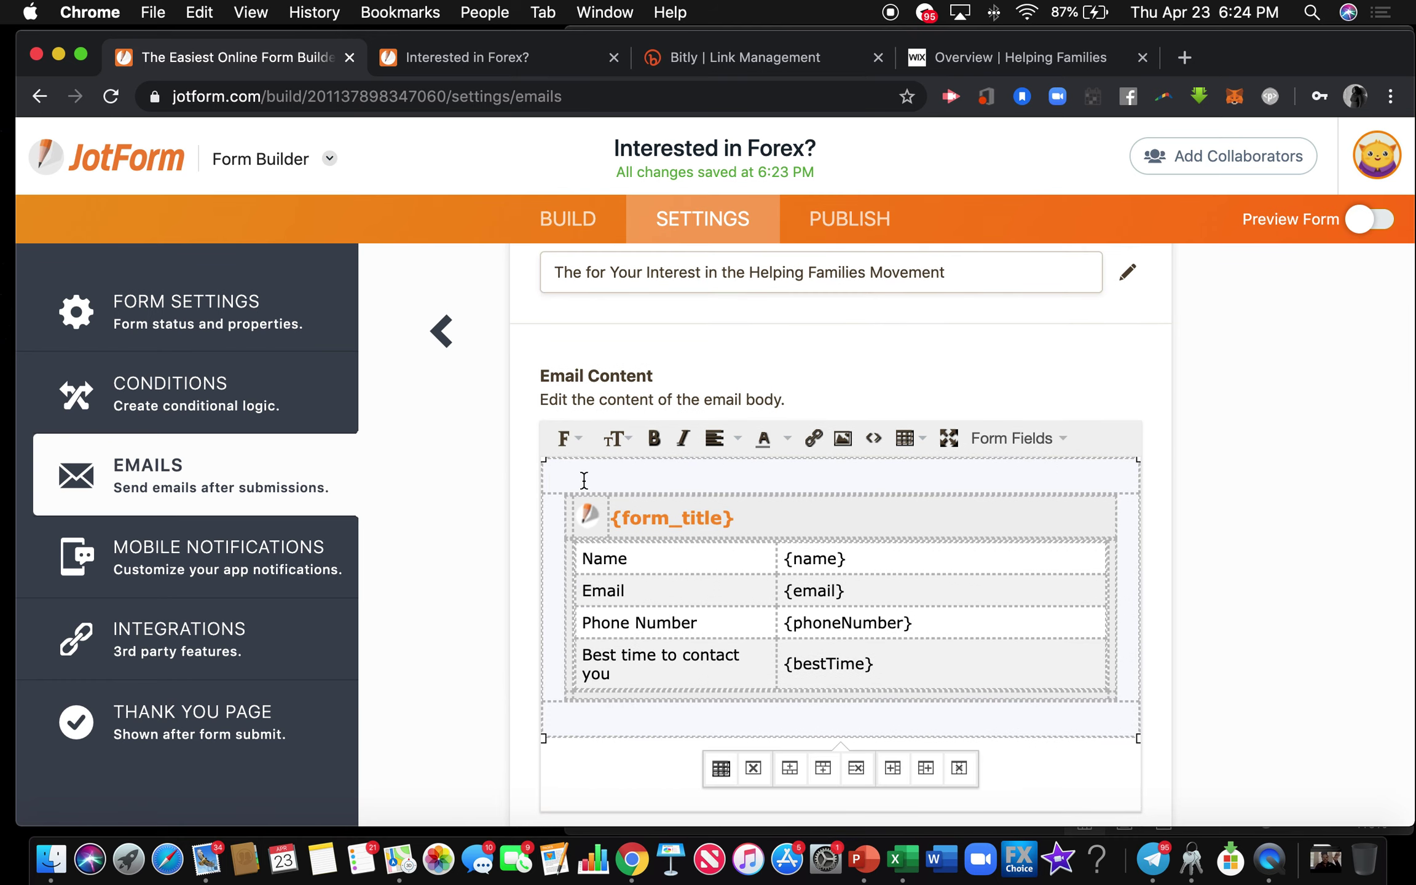
key(super+a)
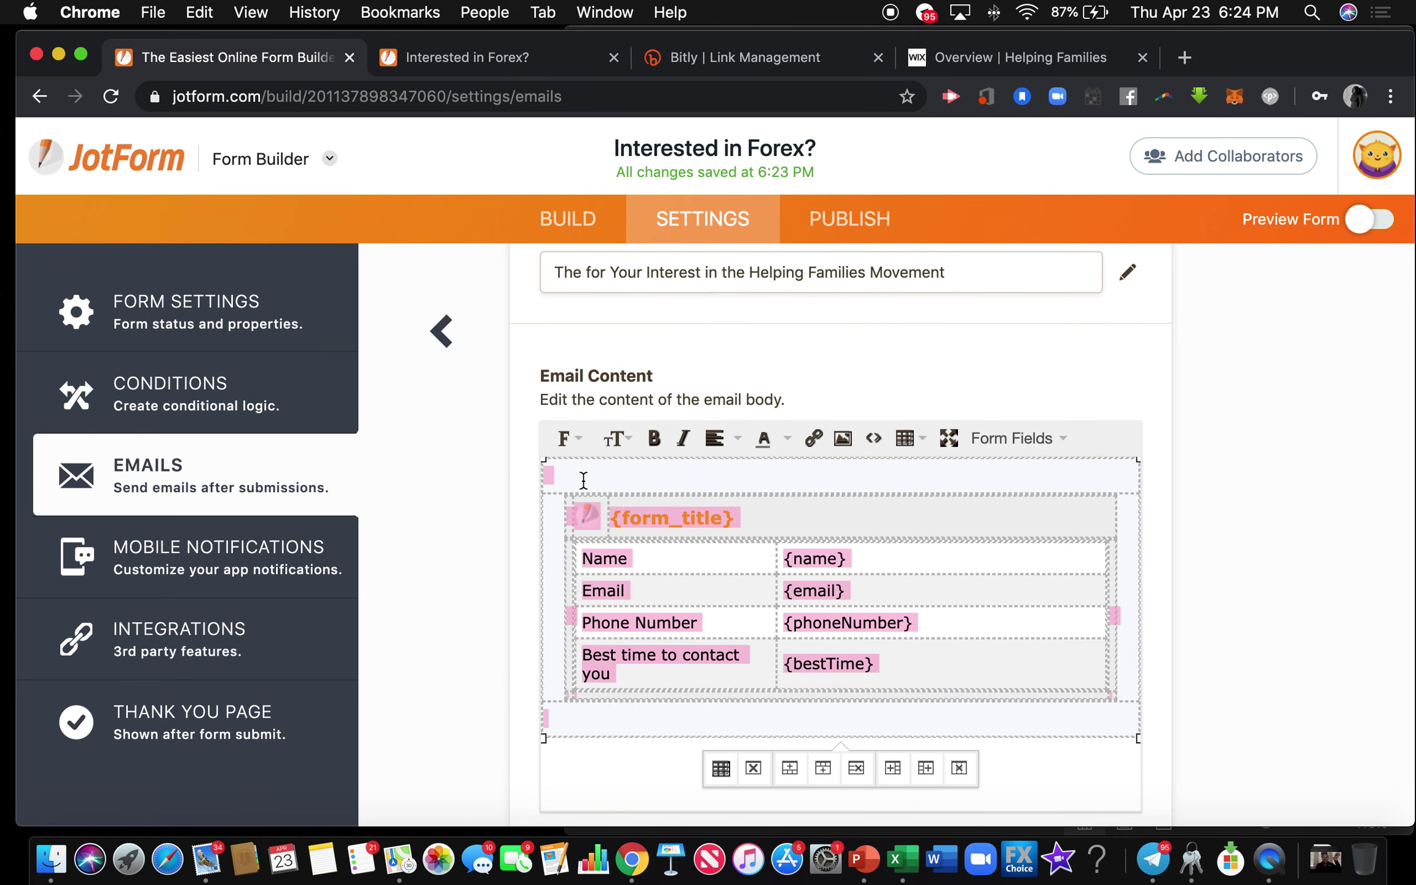
key(BackSpace)
text(Hey)
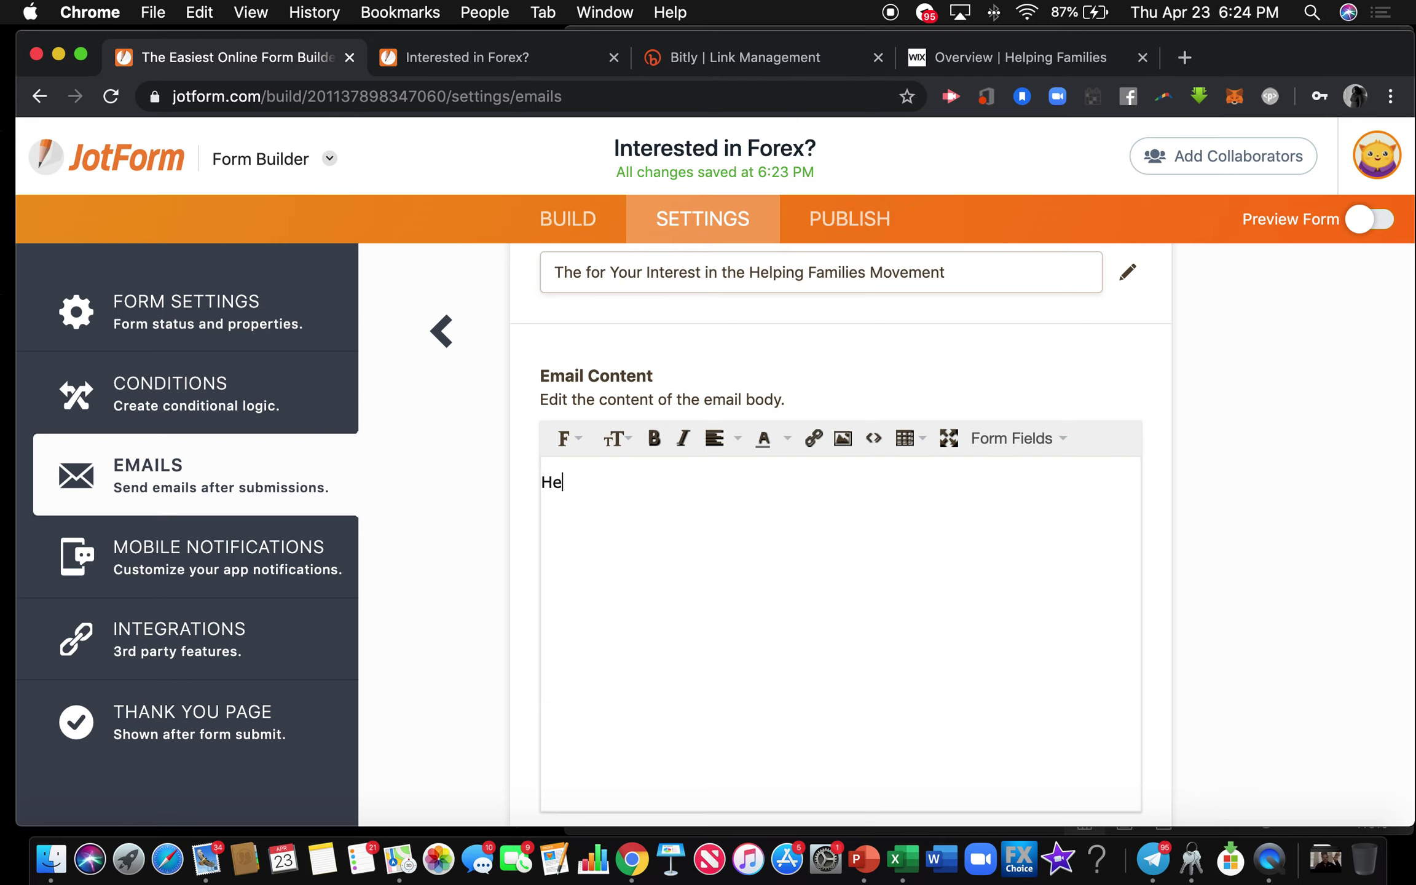
click(1041, 441)
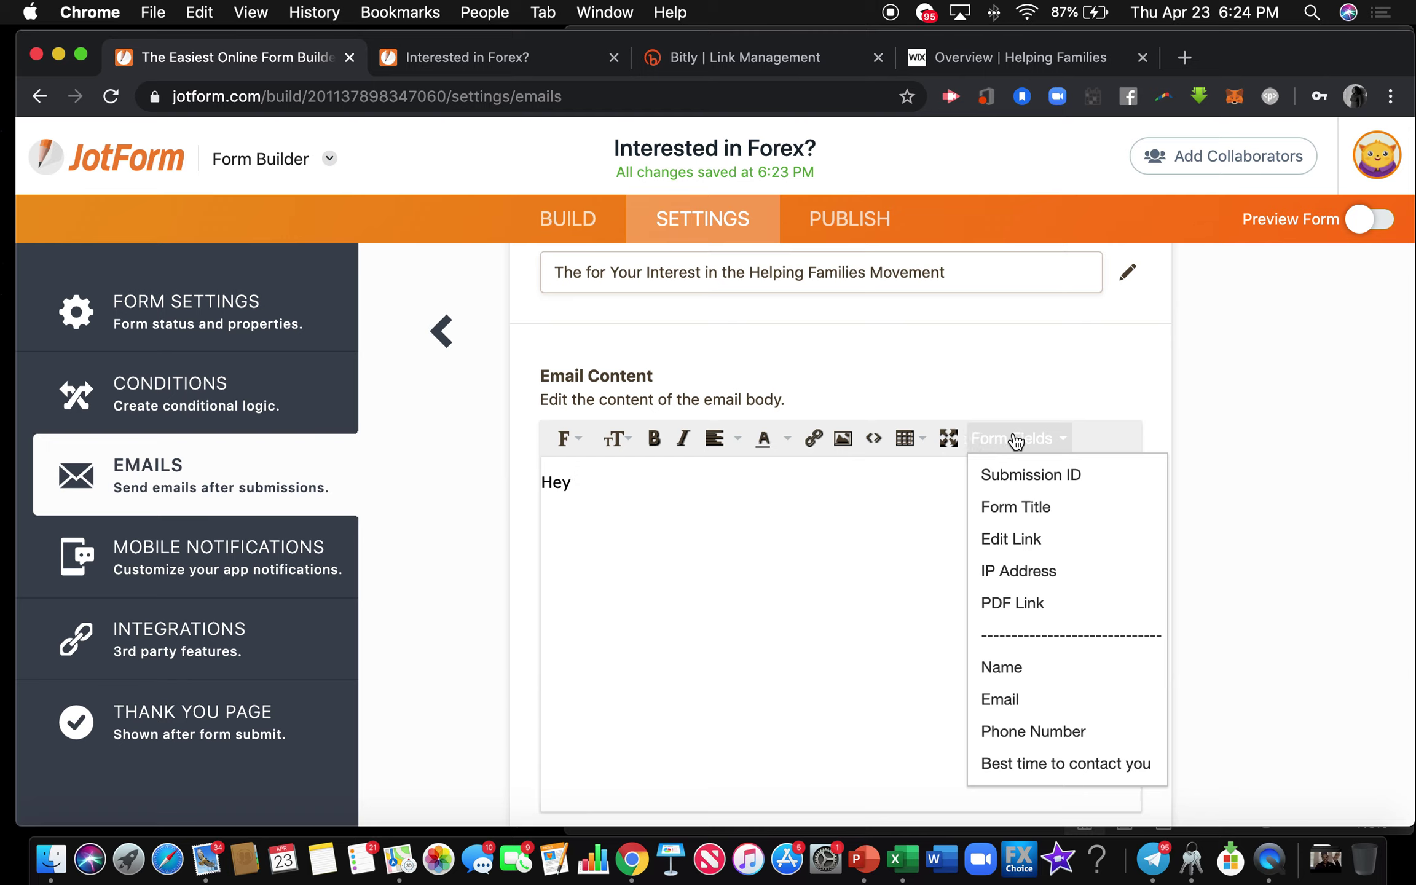
click(1027, 669)
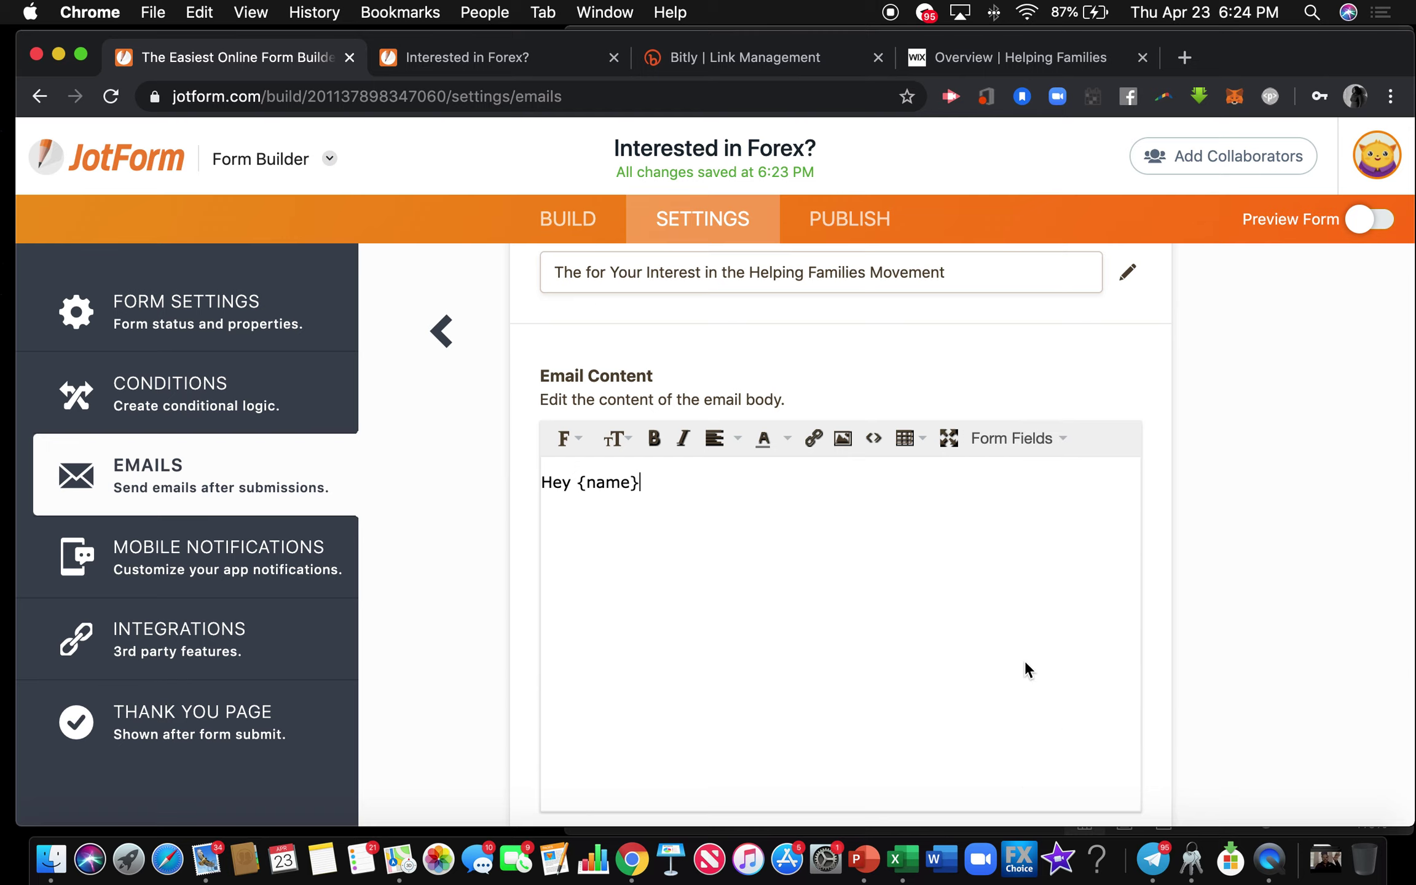
text(!)
Continue the greeting with 'I am so excited to connect with you.'.
text(I am s)
text(o excited to c)
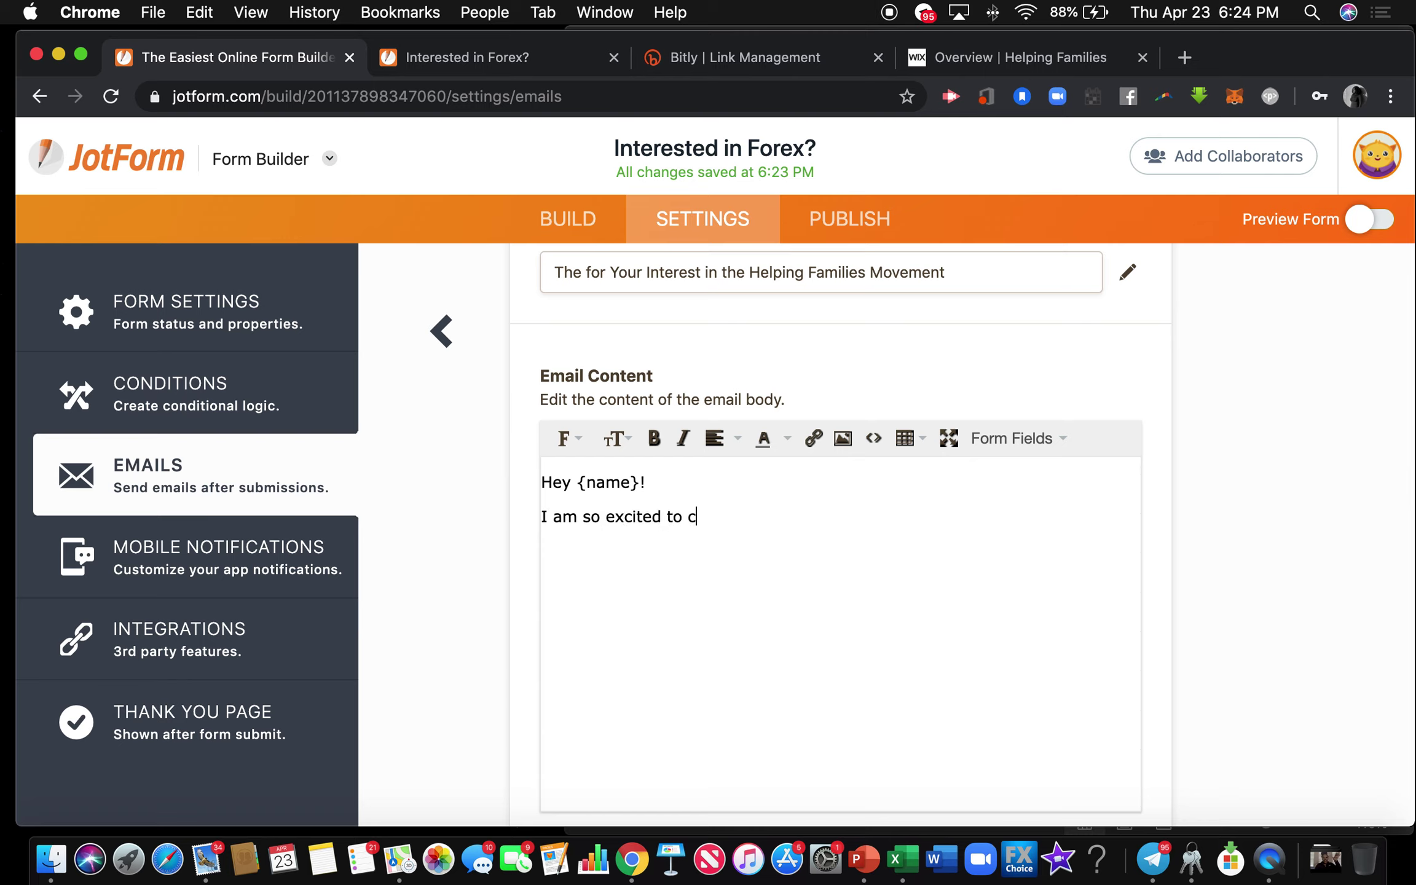
text(onne)
key(BackSpace)
text(nect wiht)
key(BackSpace)
key(BackSpace)
text(th you.)
Add a new line 'If not, you can watch it HERE.' and select the word HERE.
key(Return)
text(If yo)
key(BackSpace)
key(BackSpace)
text(not, you can wat i)
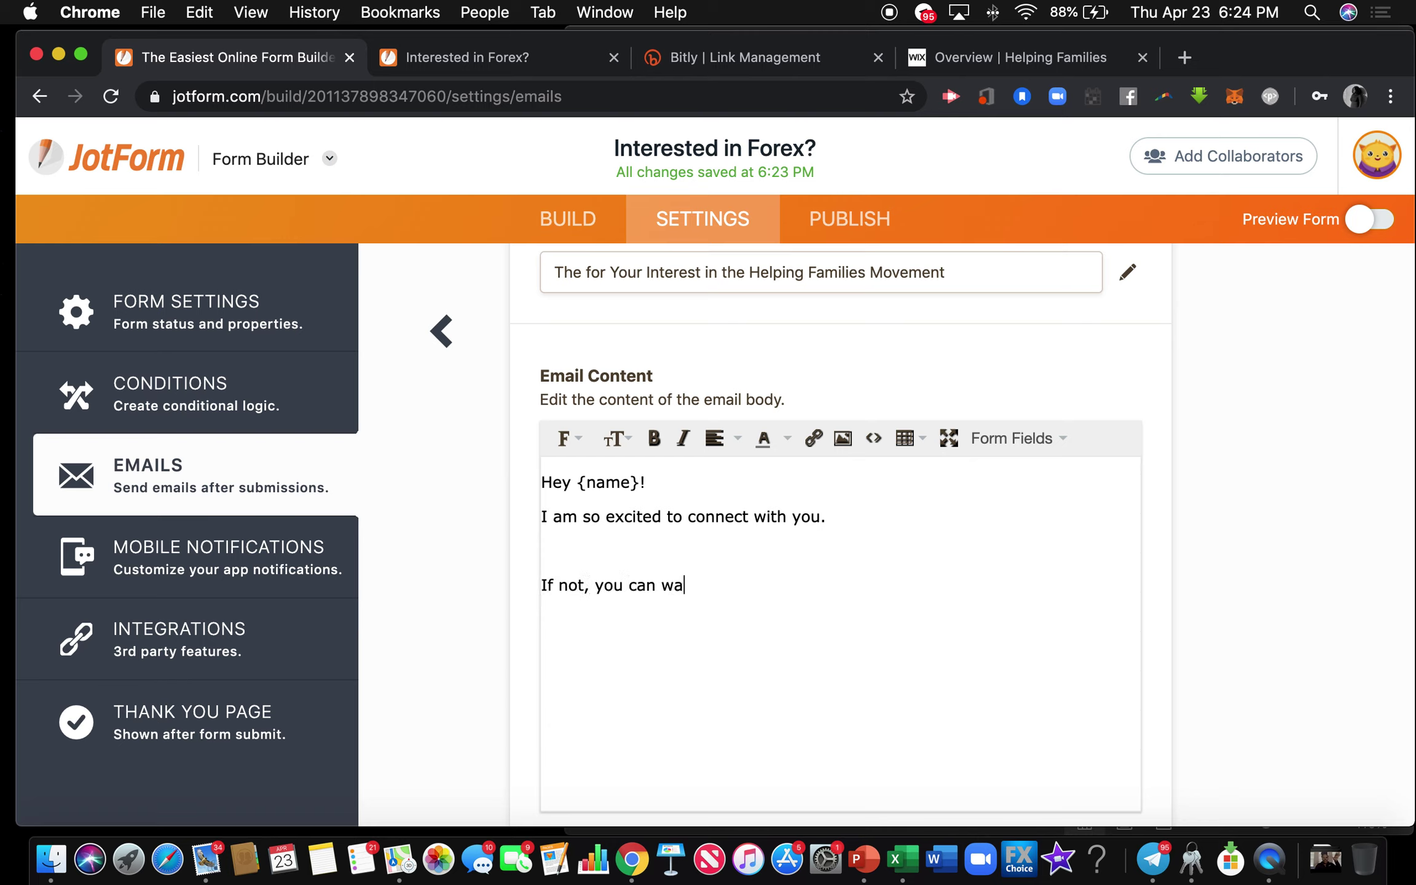
key(BackSpace)
key(BackSpace)
text(ch it HERE.)
drag(769, 583, 731, 584)
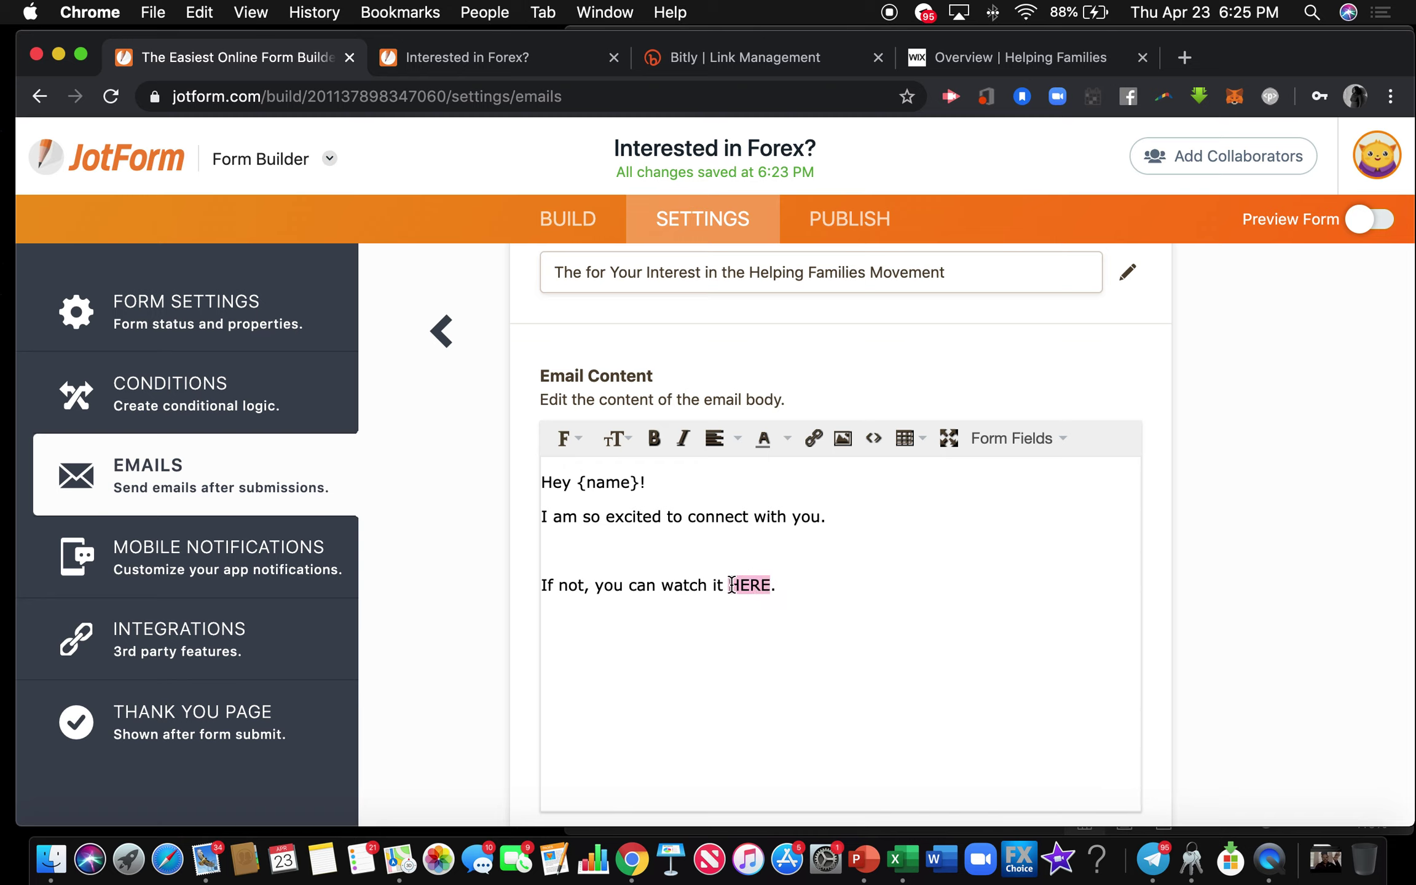
Link the word HERE to the Wix overview page URL.
click(816, 439)
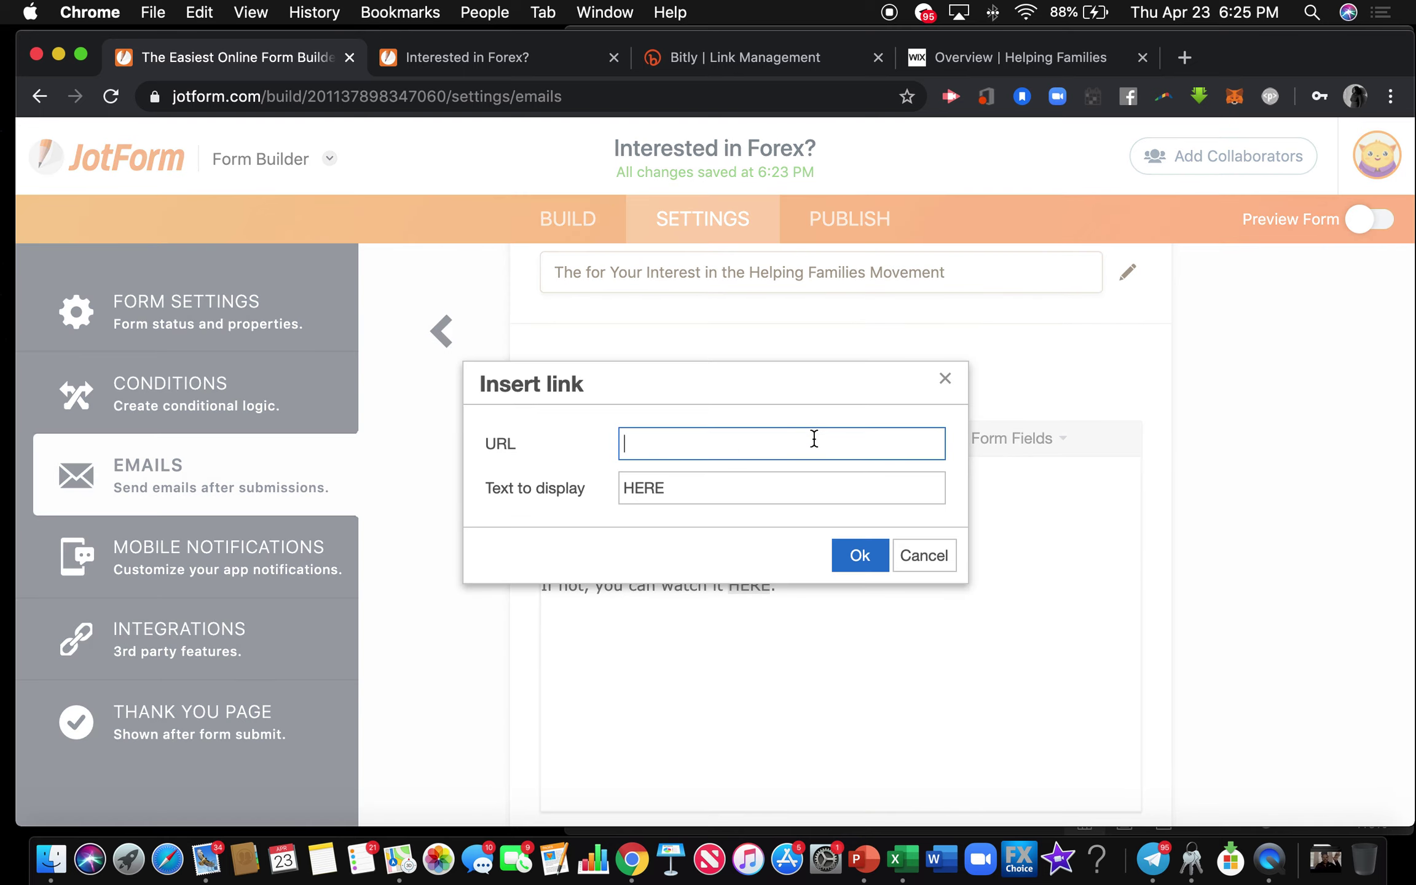
key(super+v)
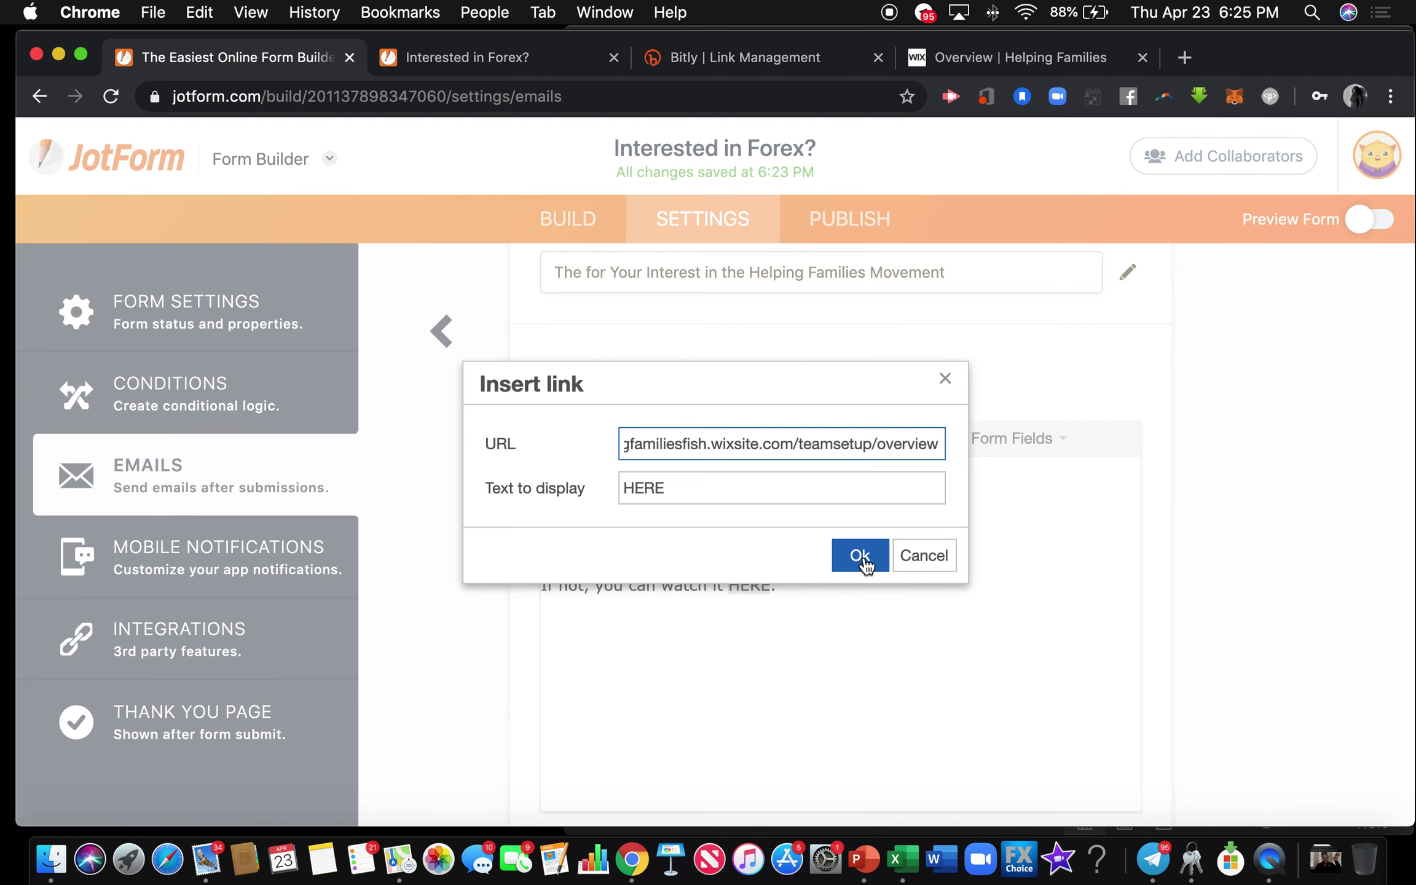
click(861, 556)
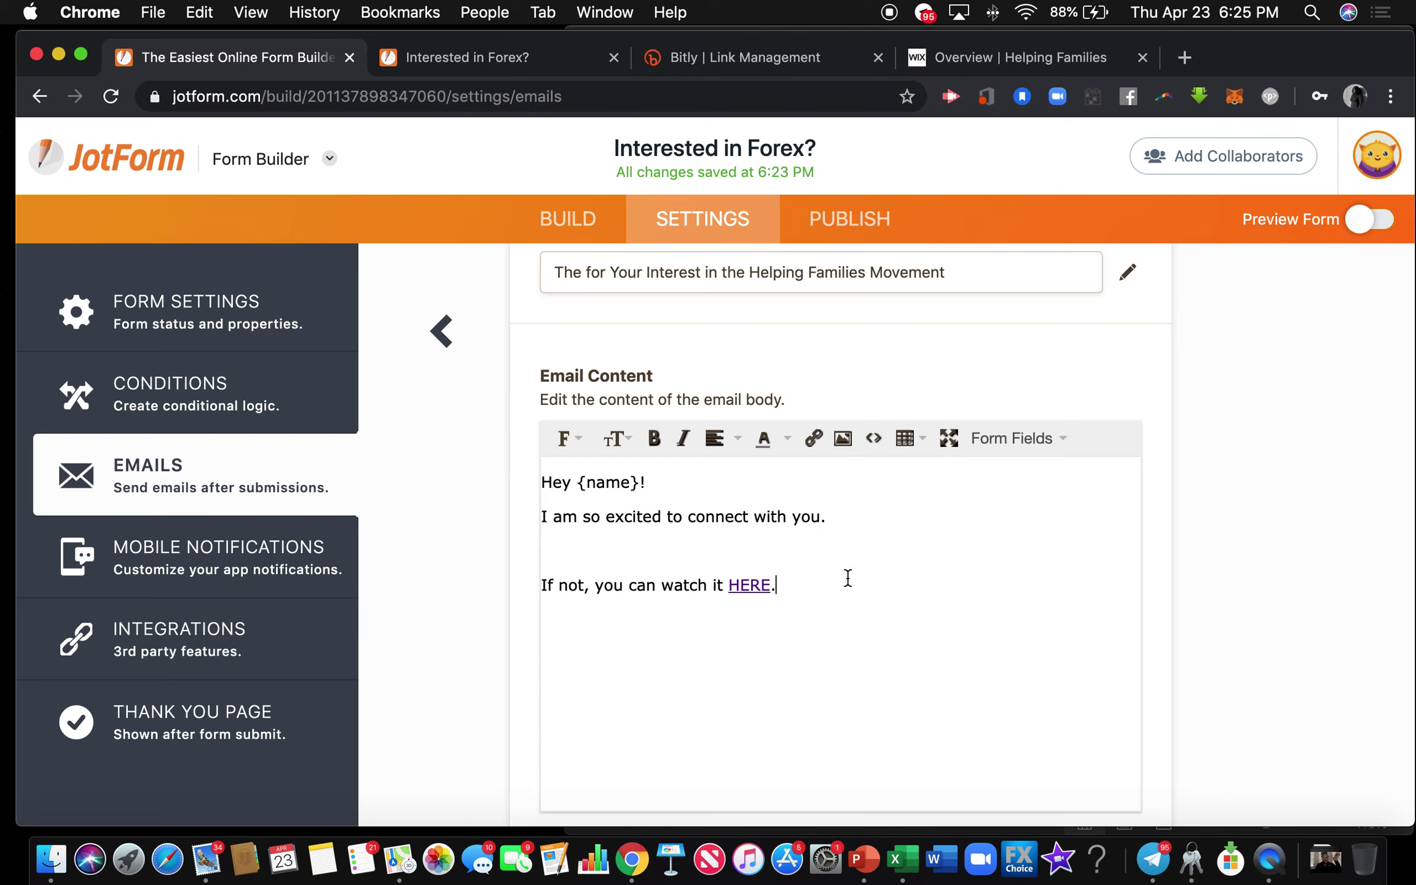
Follow HERE with 'or click this link' and the pasted Wix overview URL.
key(BackSpace)
text(or click the)
key(BackSpace)
text(is link)
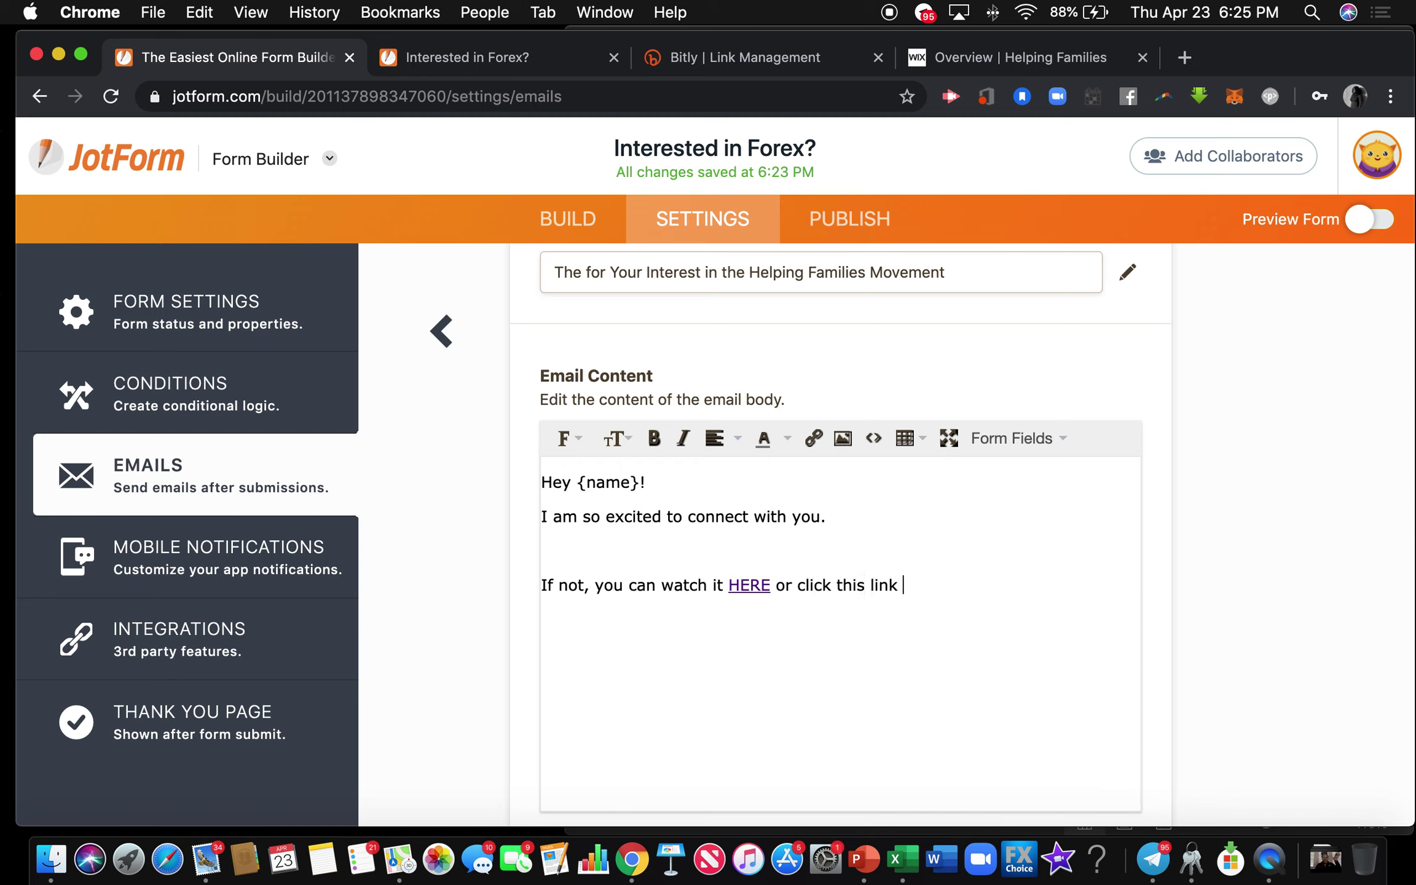
text(https://helpingfamiliesfish.wixsite.com/teamsetup/overview)
text(.)
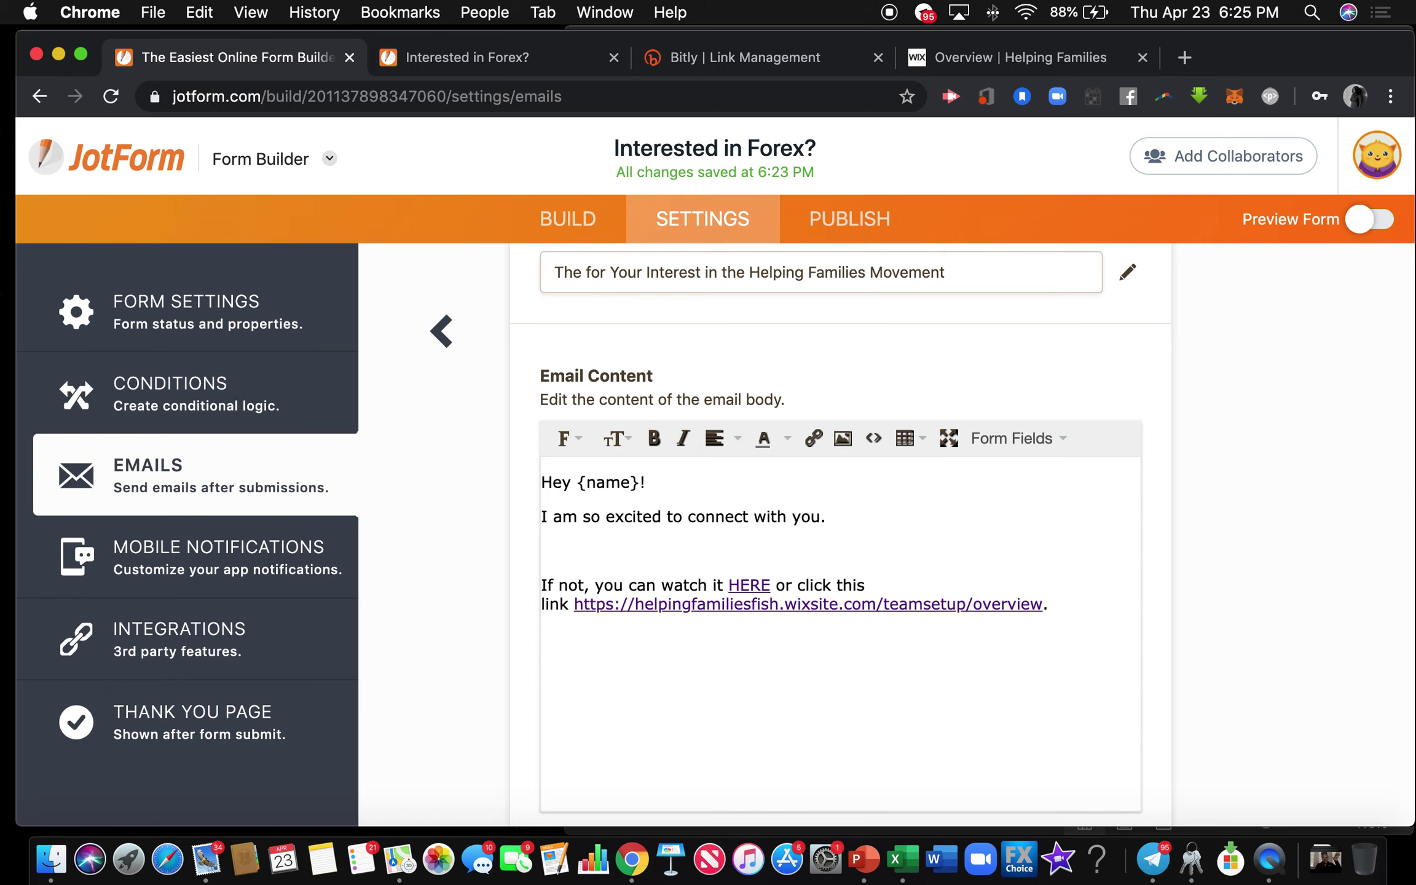
scroll(755, 639, down, 3)
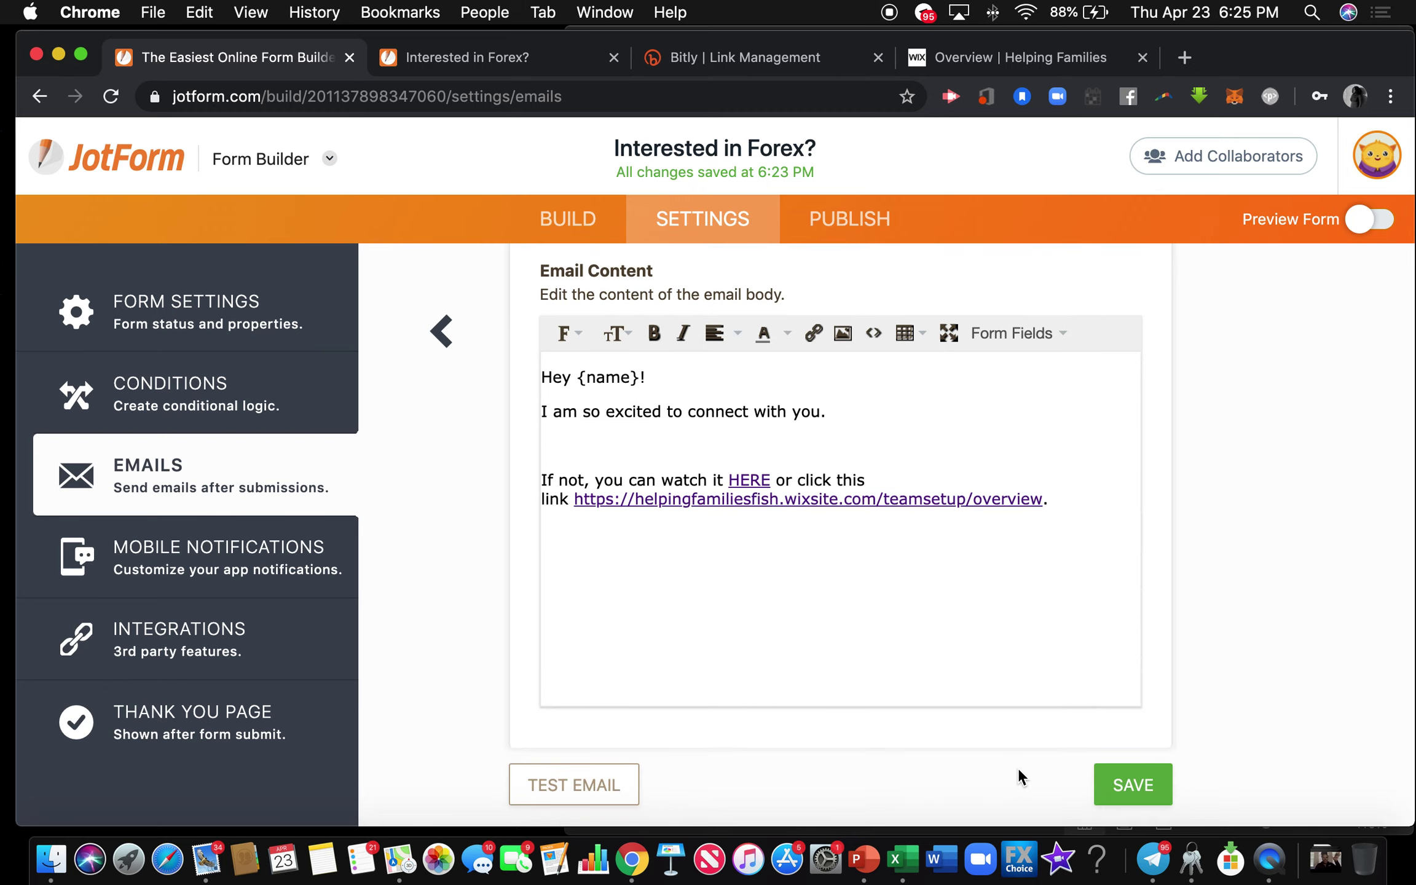
Save the autoresponder email and copy the form's direct share link from Publish.
click(1133, 785)
mouse_move(832, 483)
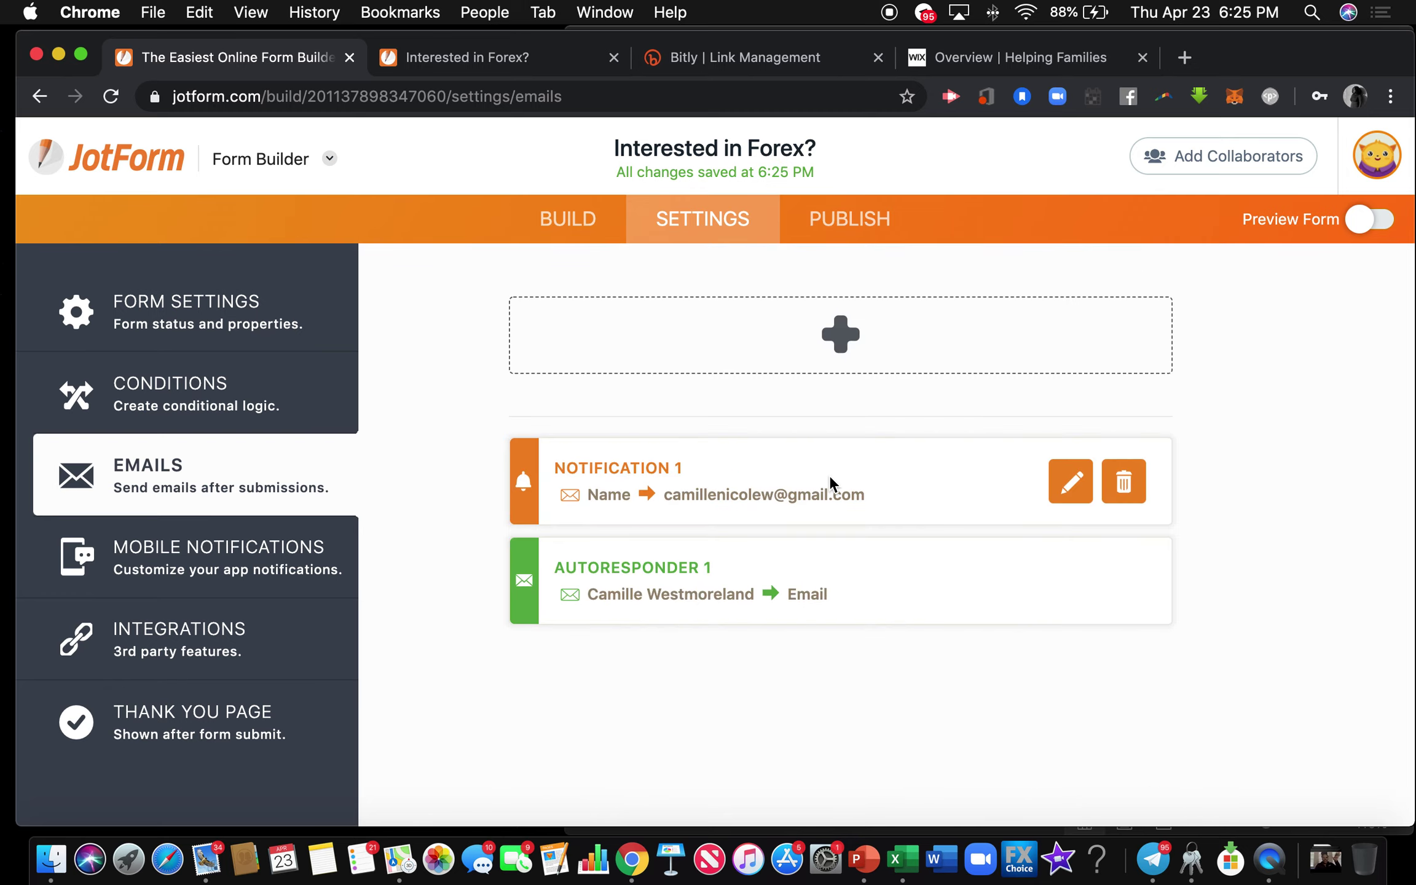
click(867, 226)
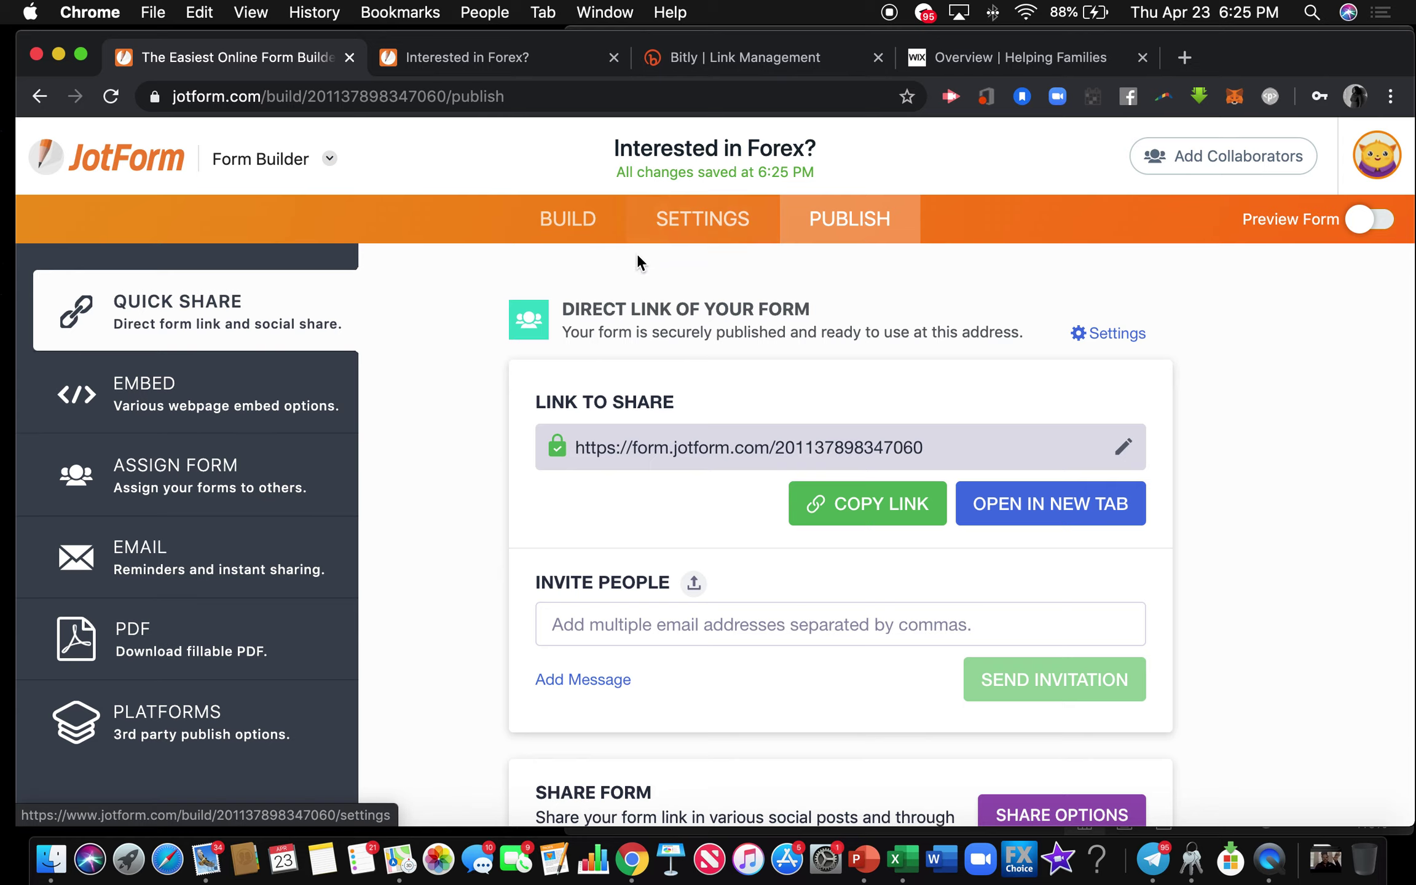
click(883, 504)
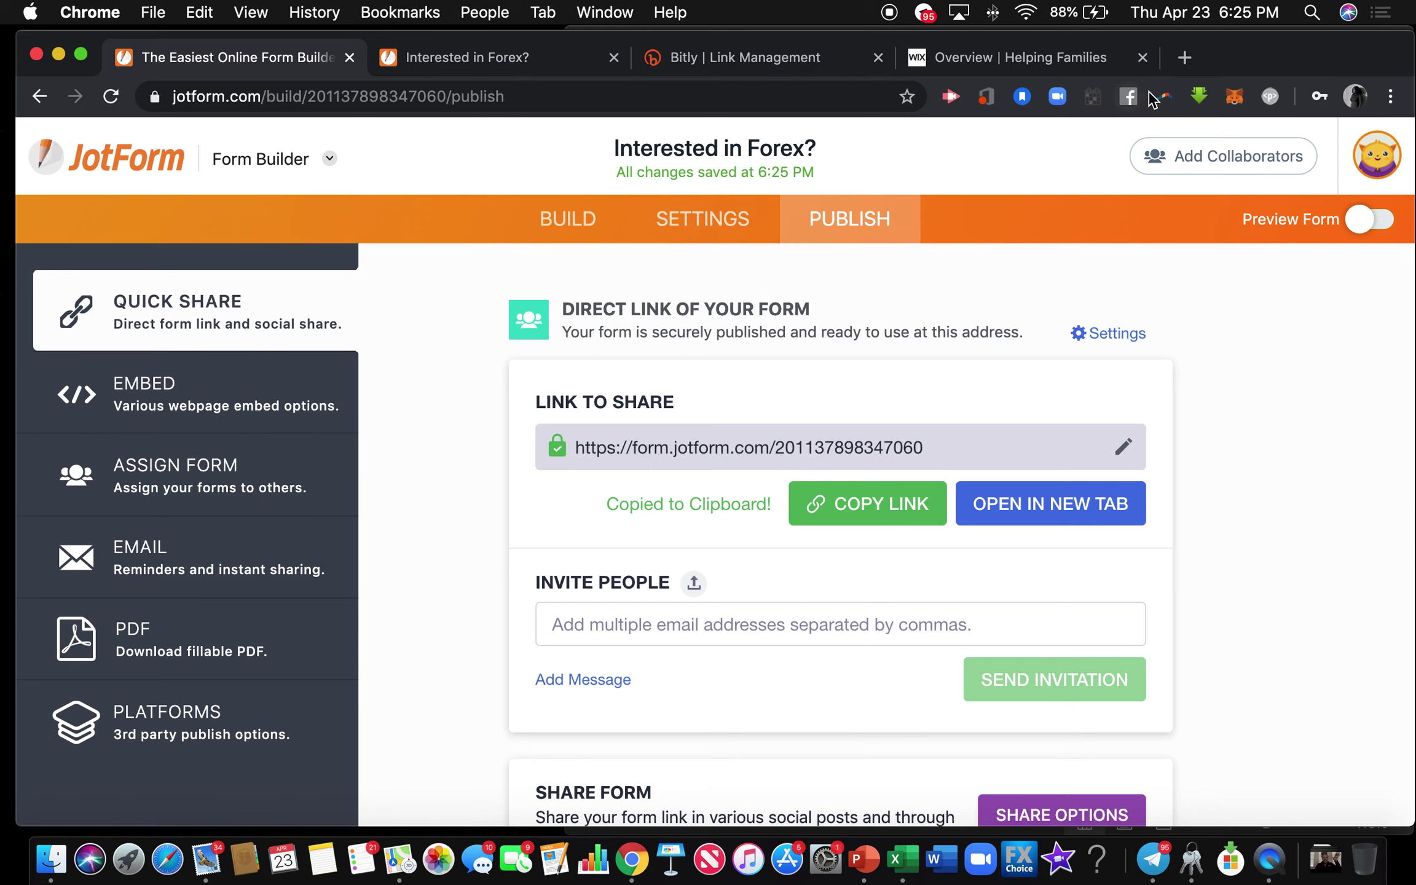
click(1184, 56)
Load the live 'Interested in Forex?' form from the copied link, then return to Bitly Link Management.
key(super+v)
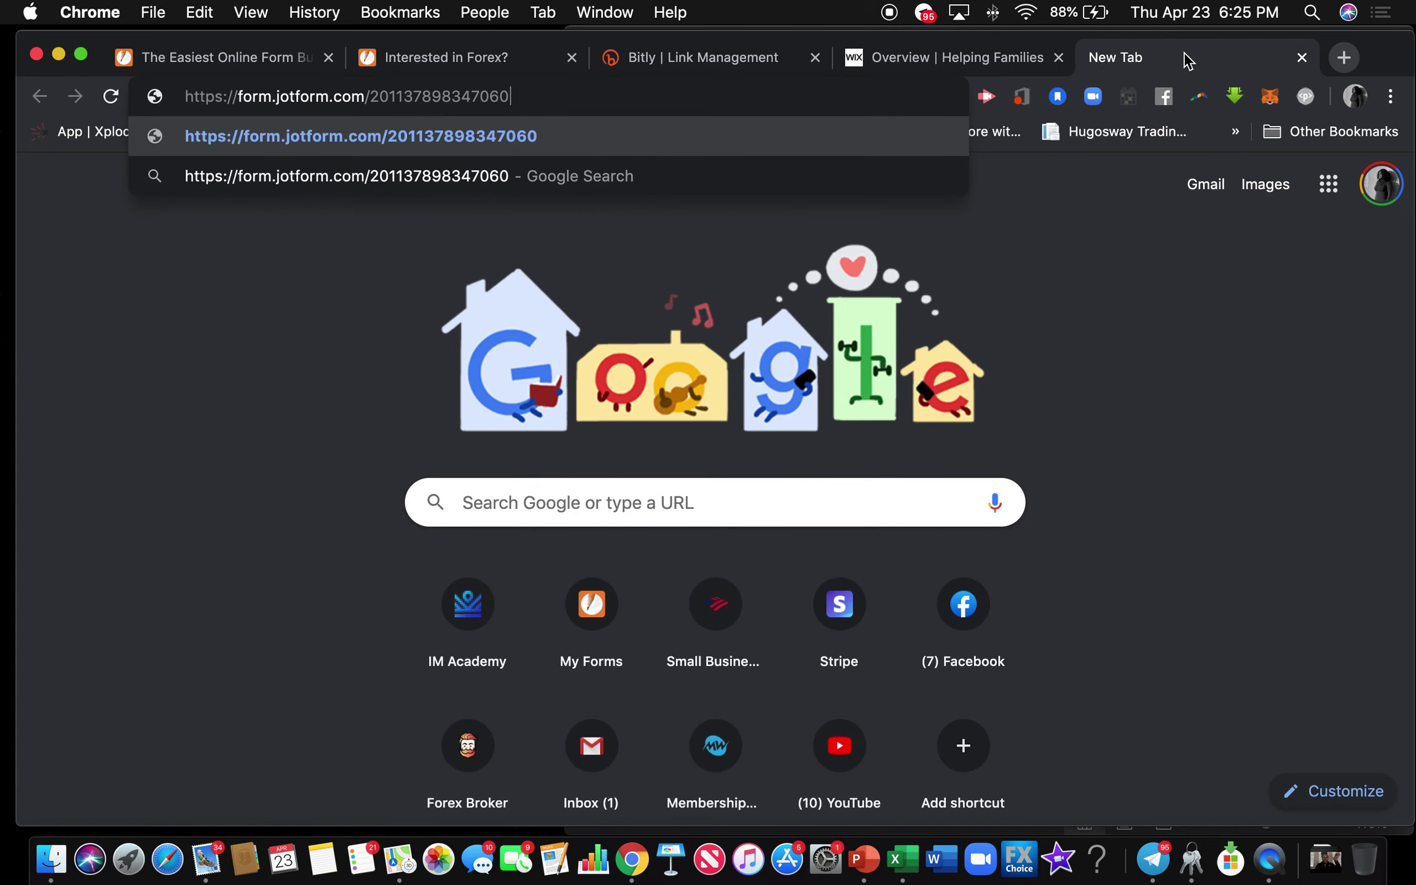
key(Return)
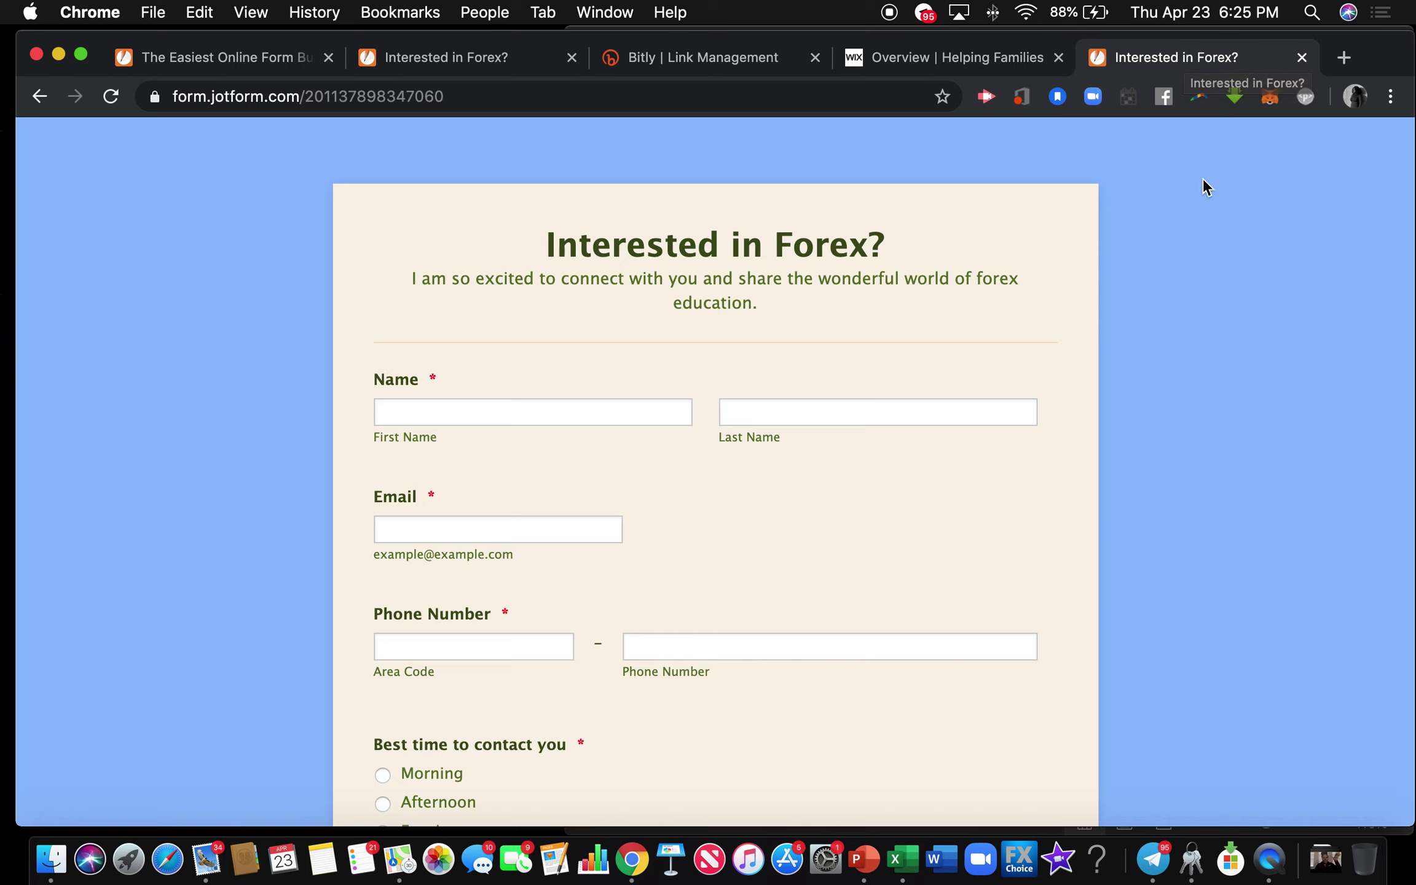
scroll(1159, 318, down, 5)
scroll(1159, 318, up, 5)
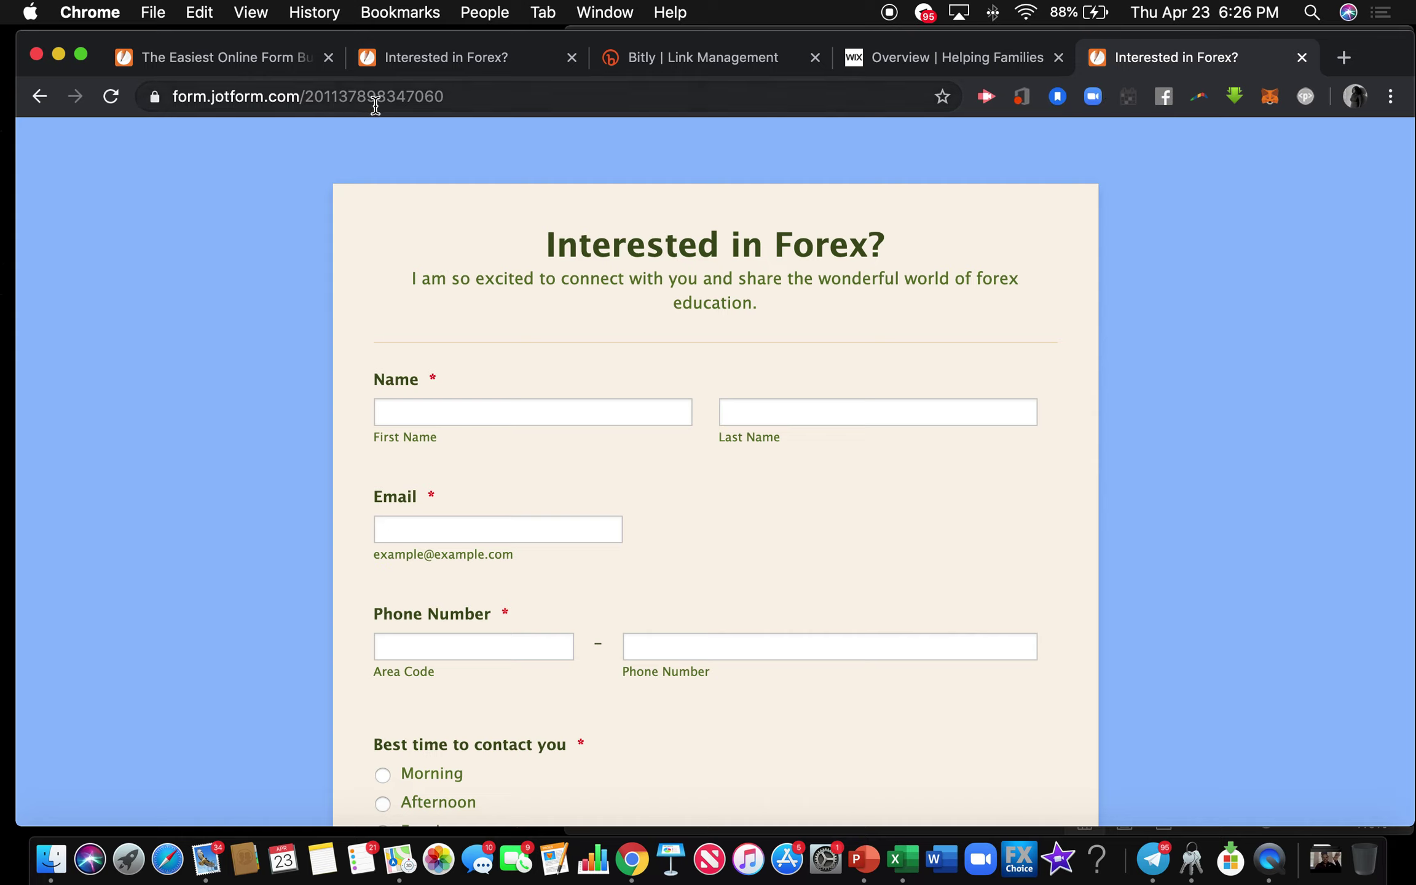
click(678, 65)
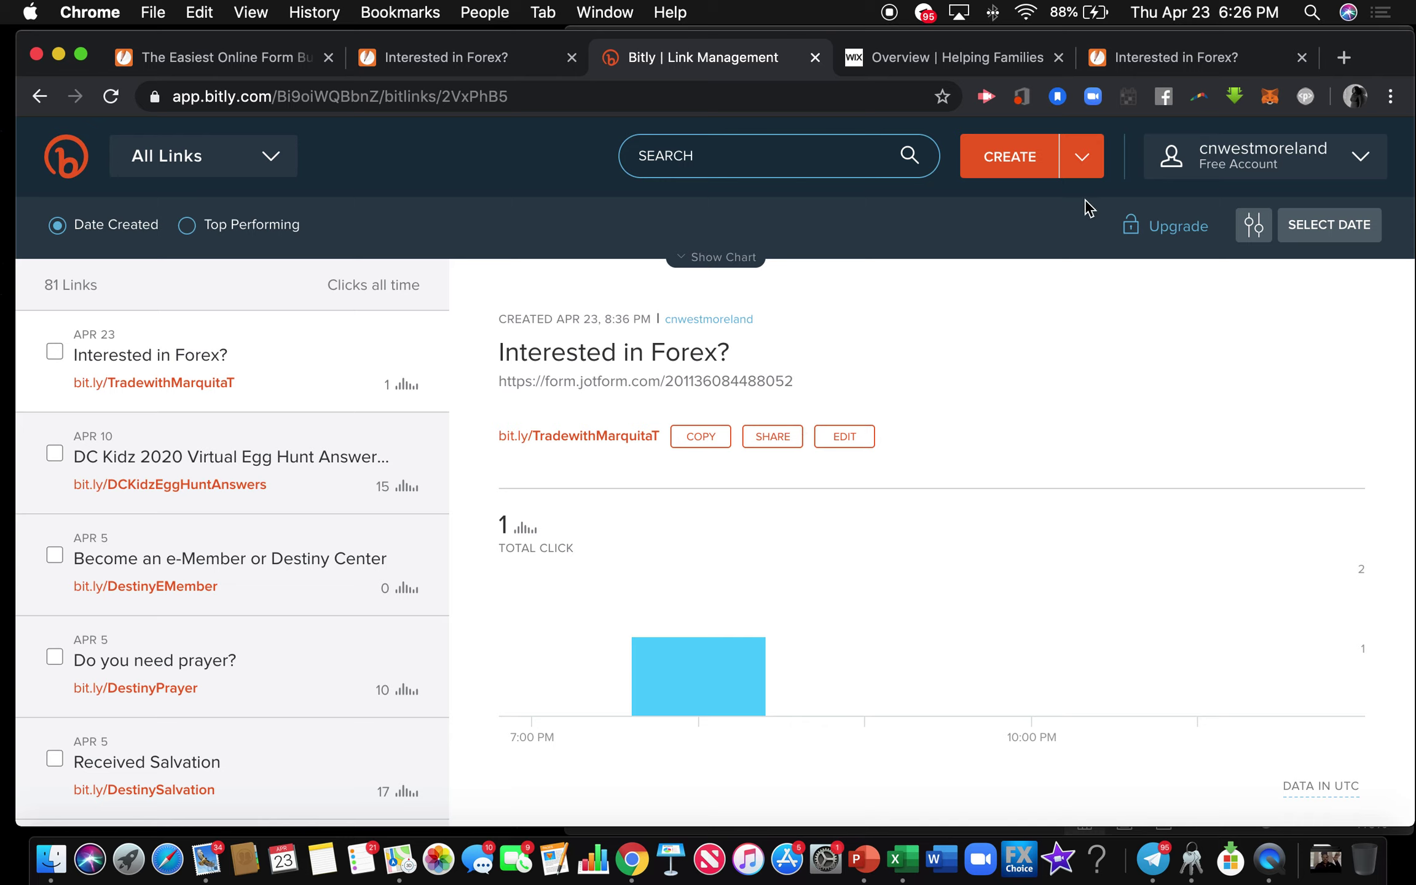
Create a new Bitly short link from the pasted form URL.
click(1083, 159)
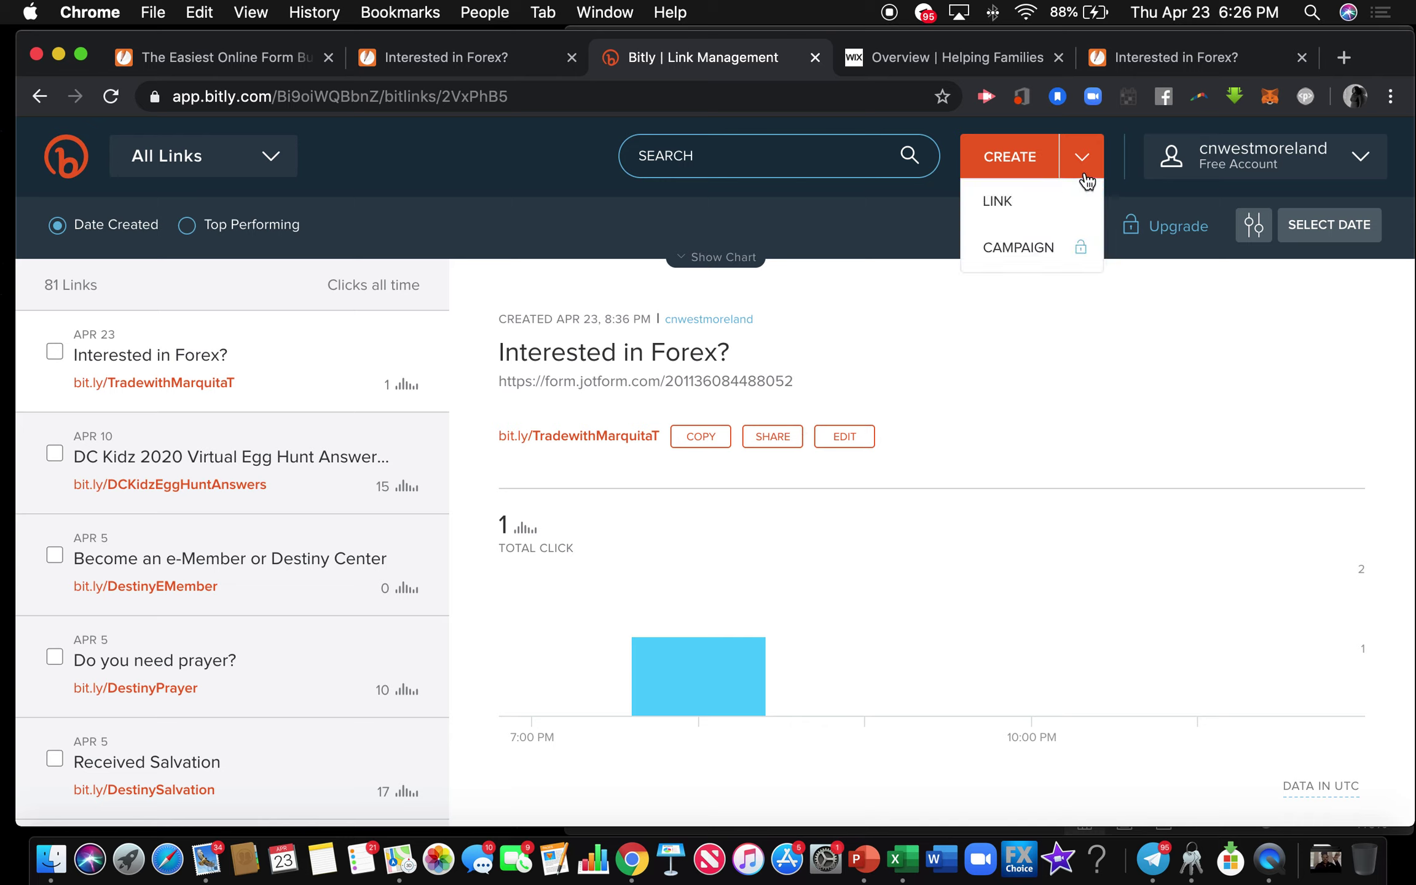
click(1028, 203)
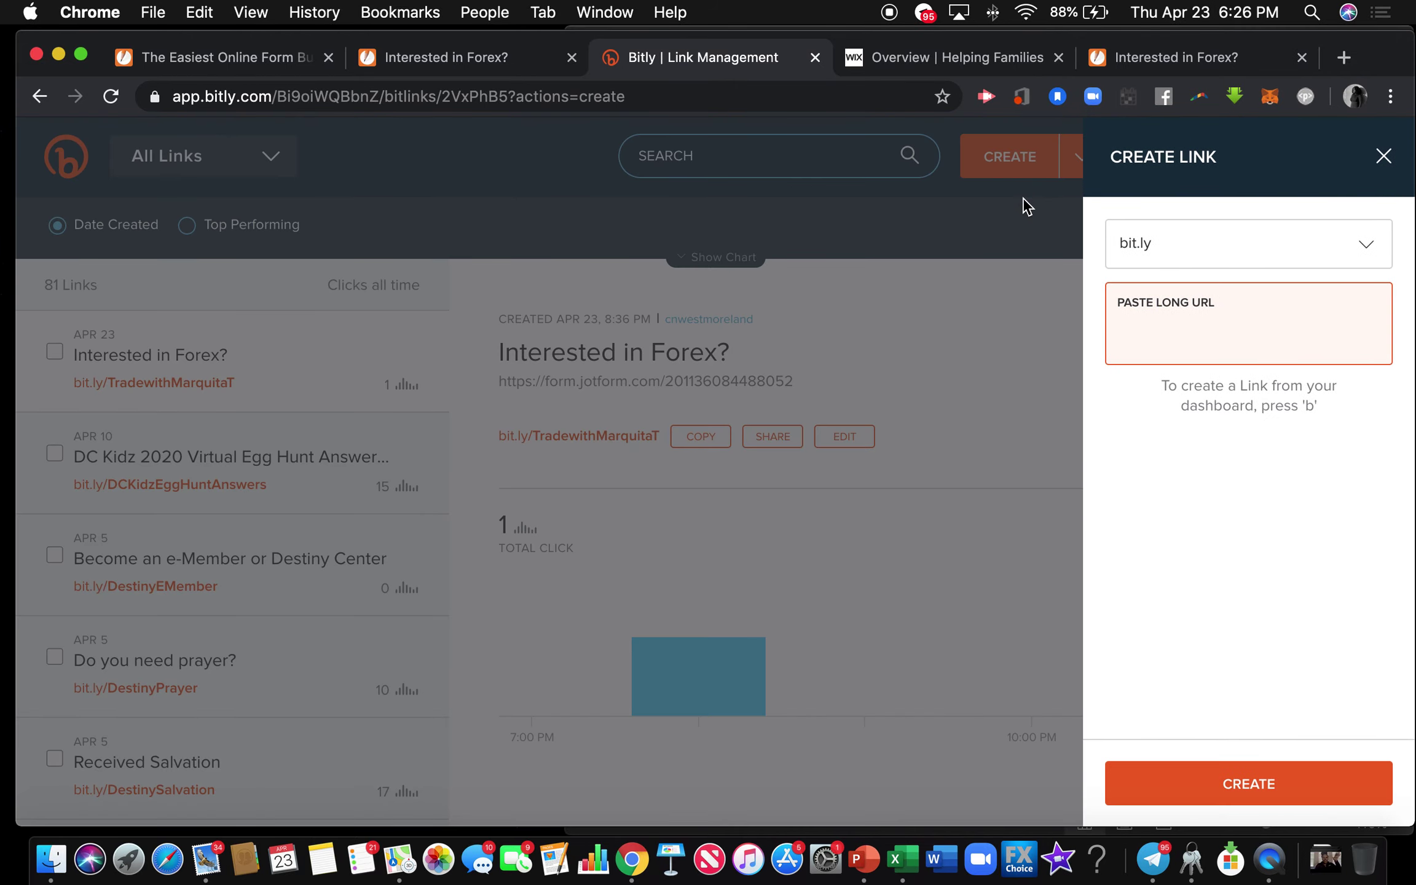
key(super+v)
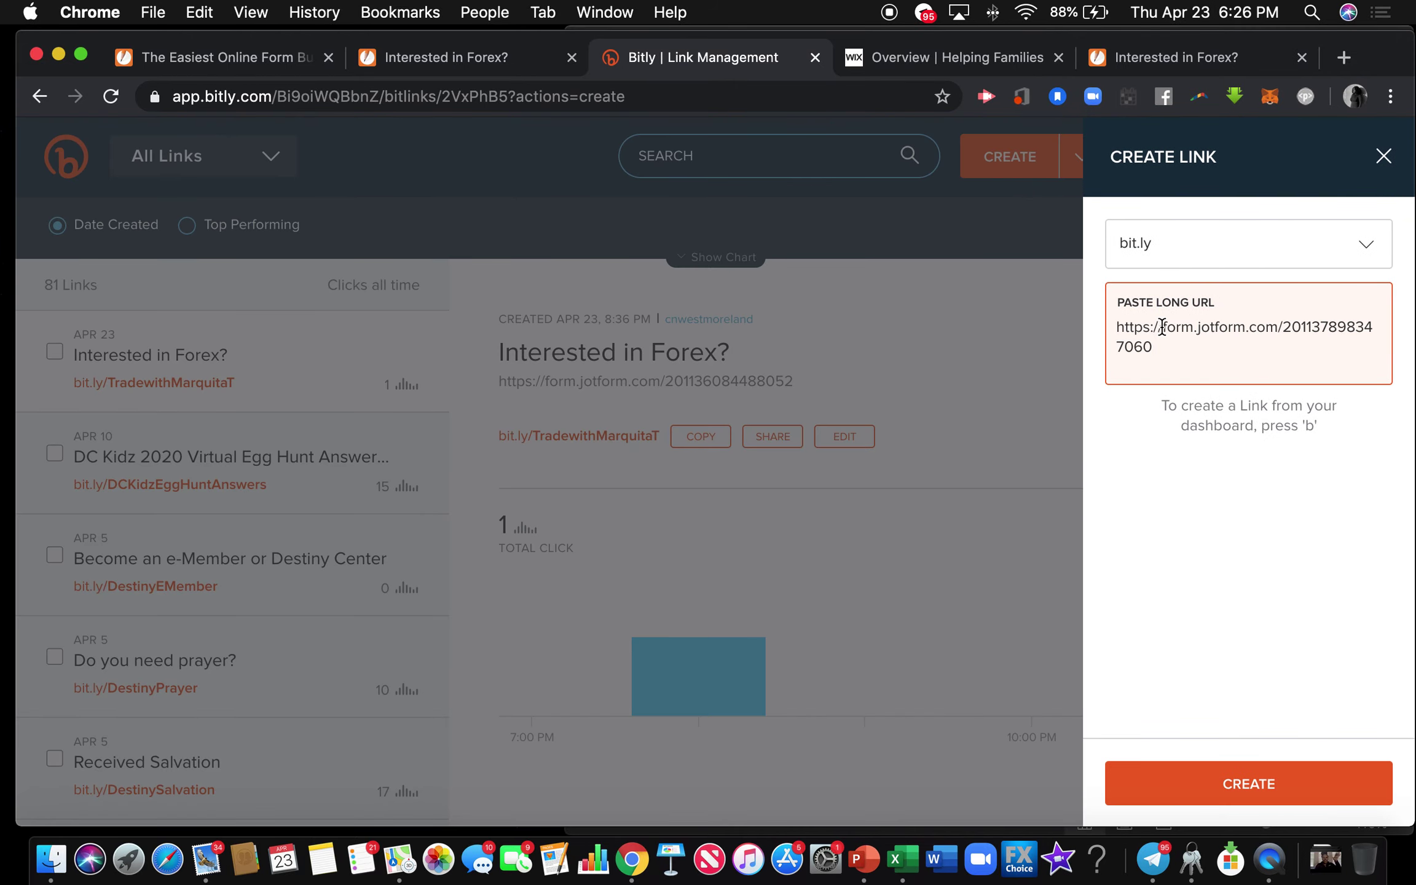
key(Return)
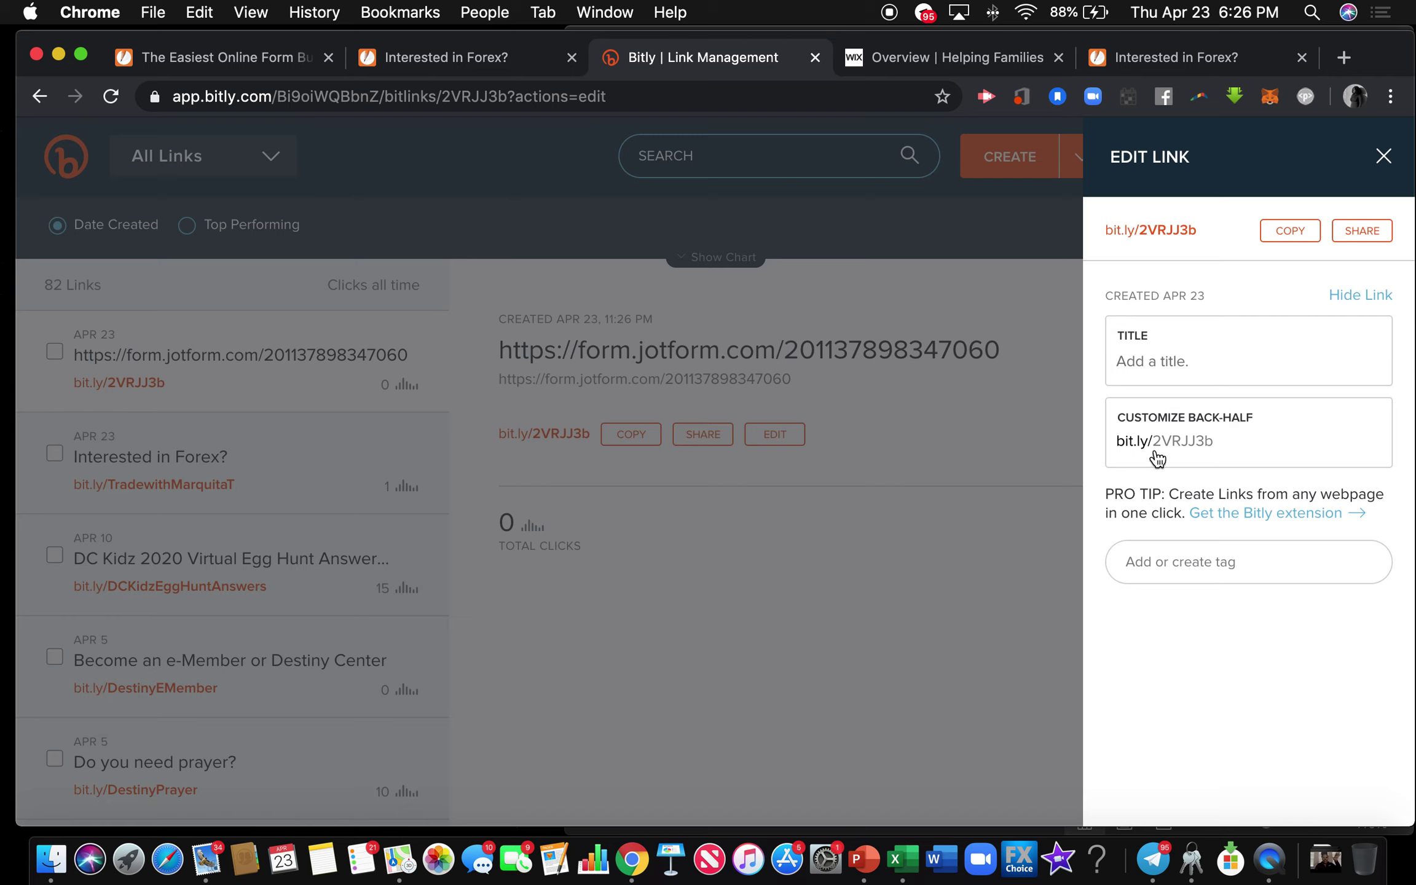
Change the link's back-half to JoinTheMovement2020, save it, and copy the short link.
drag(1228, 439, 1143, 447)
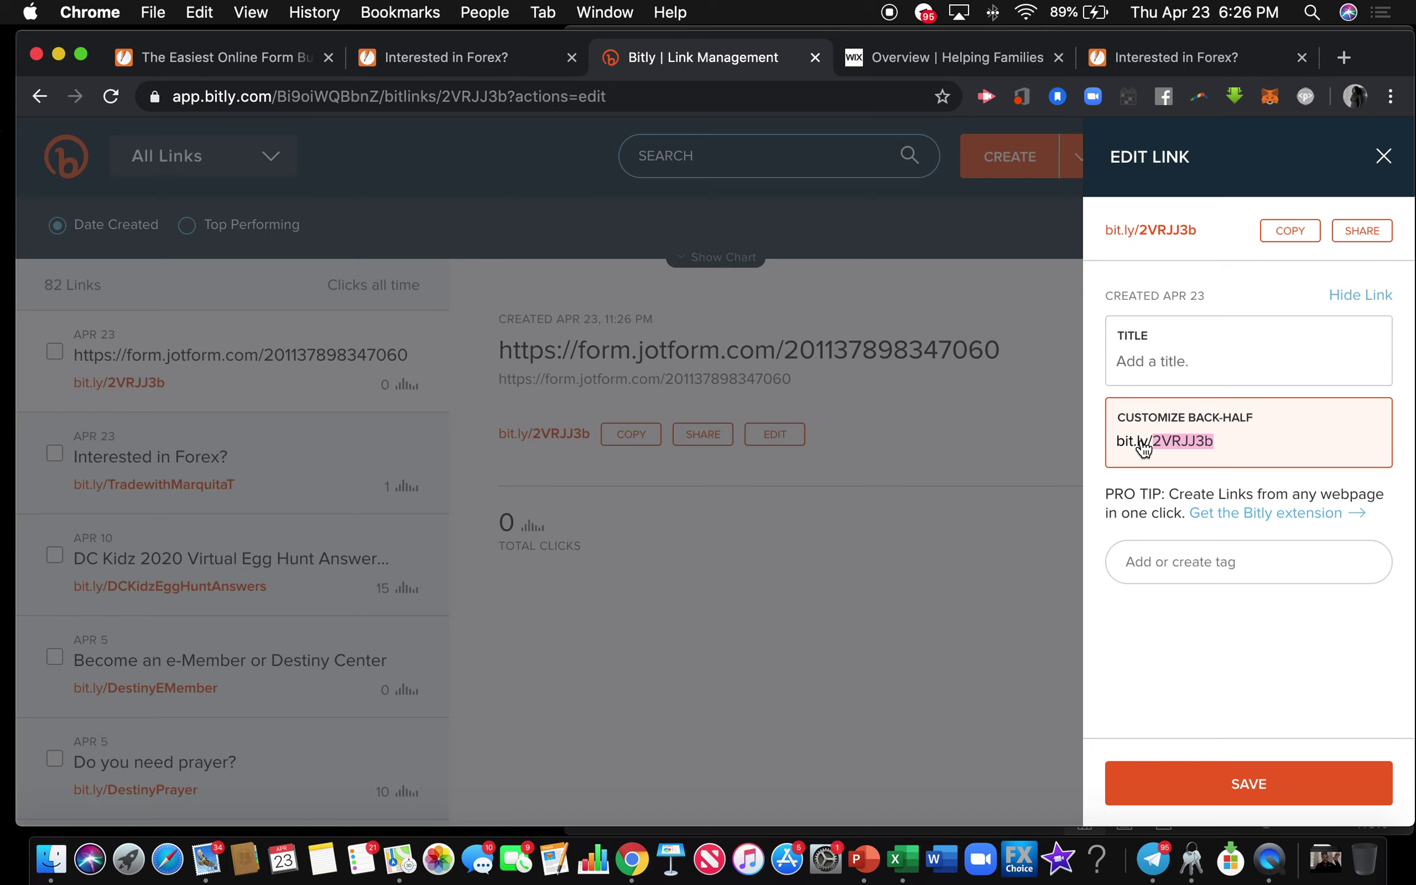
text(JoinTheMovementNow)
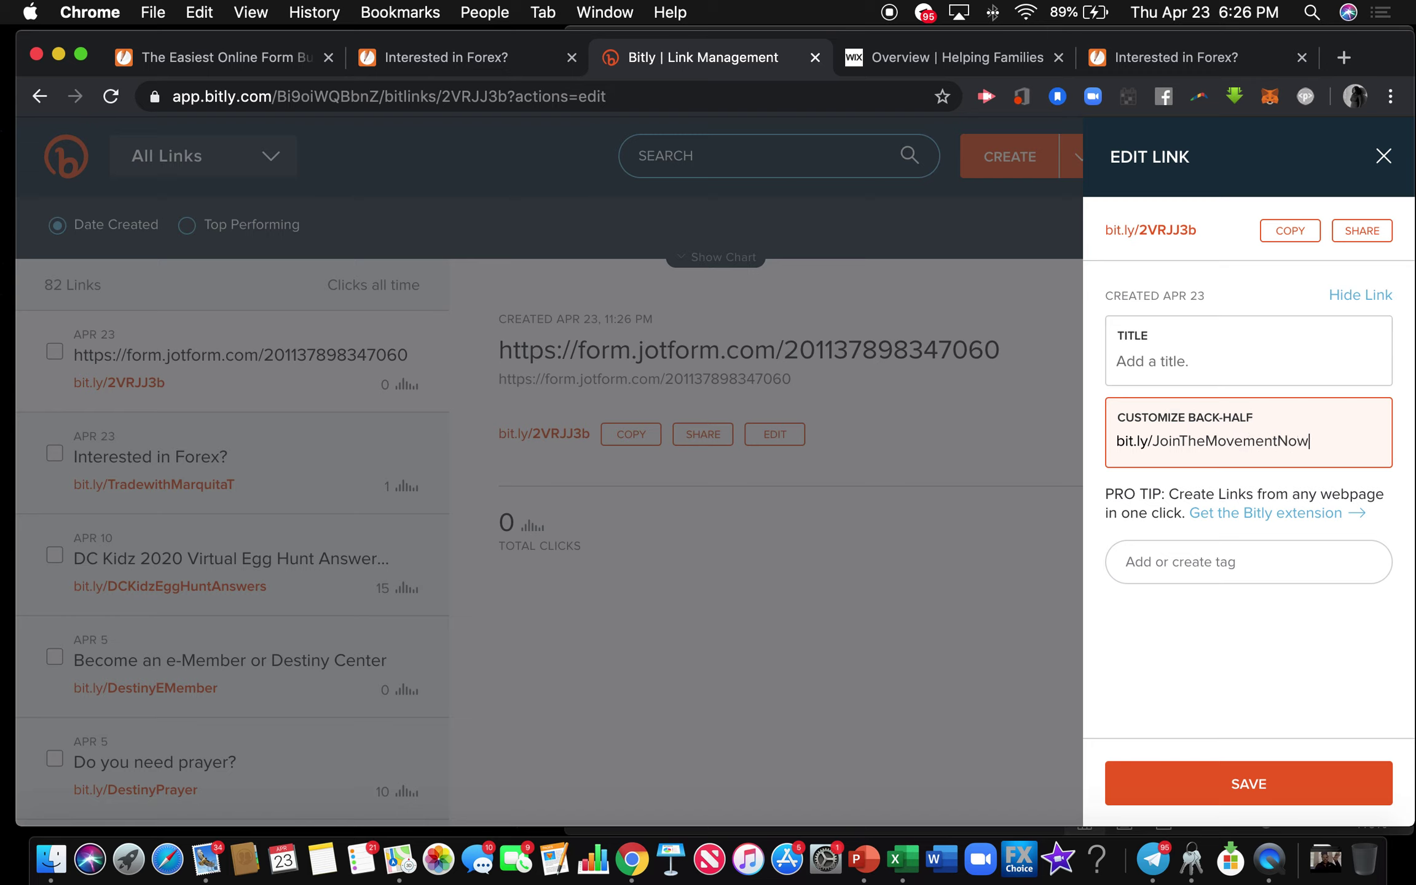
click(1222, 789)
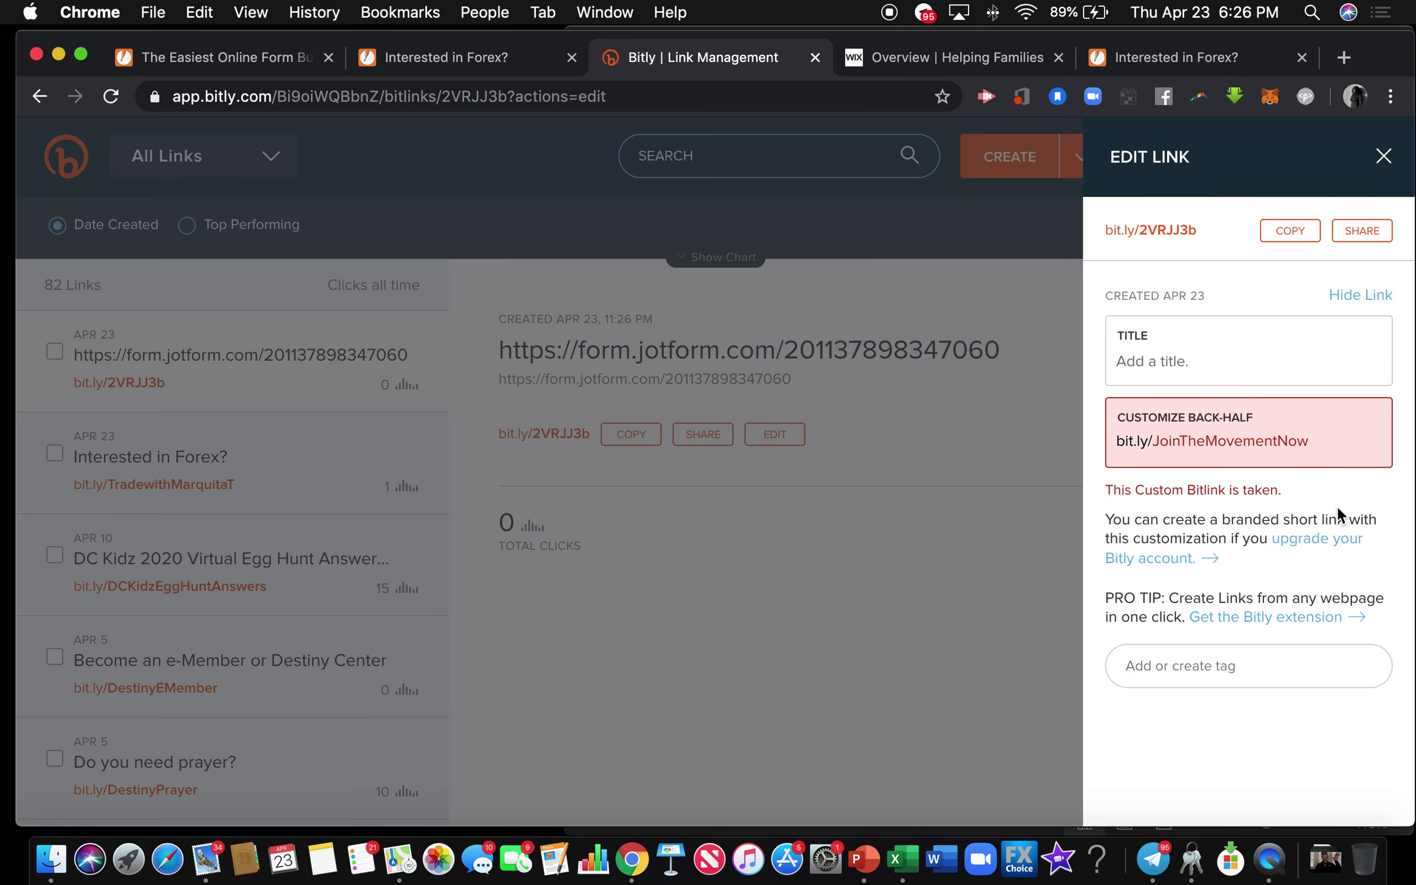
click(1336, 442)
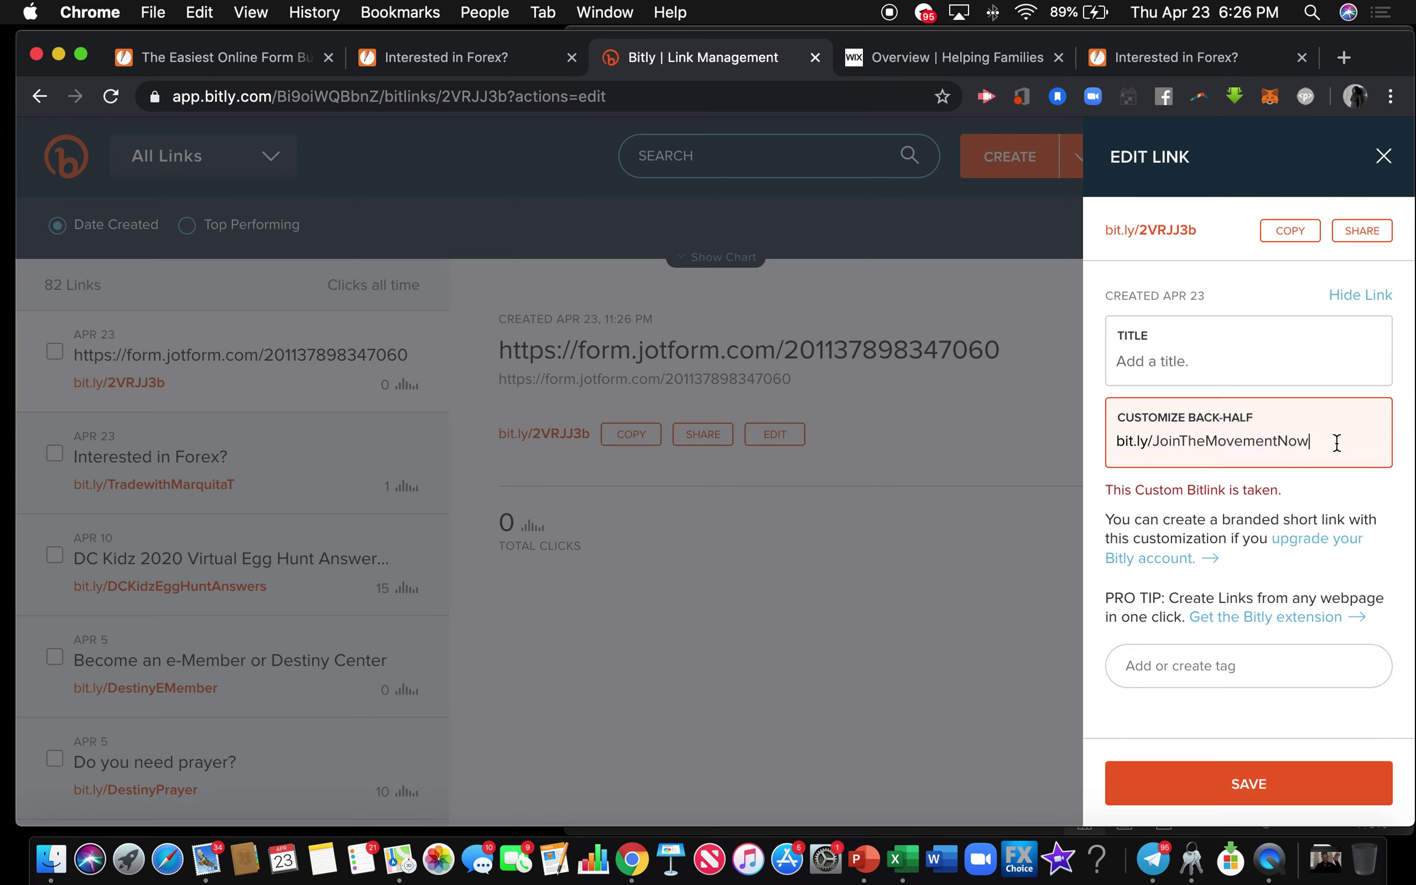
key(BackSpace)
key(BackSpace)
key(BackSpace)
text(2020)
click(1237, 776)
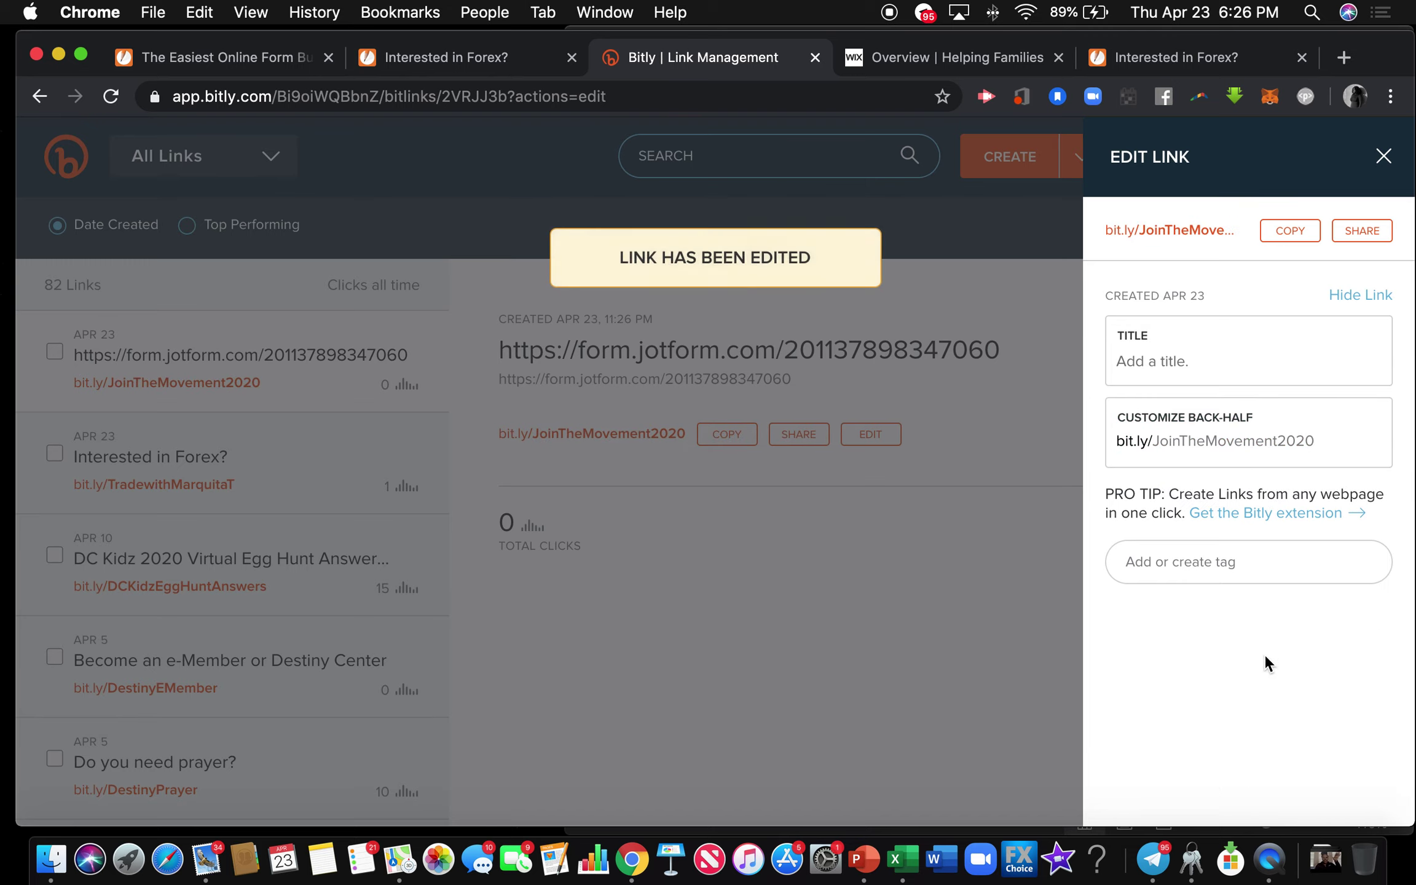
click(1304, 239)
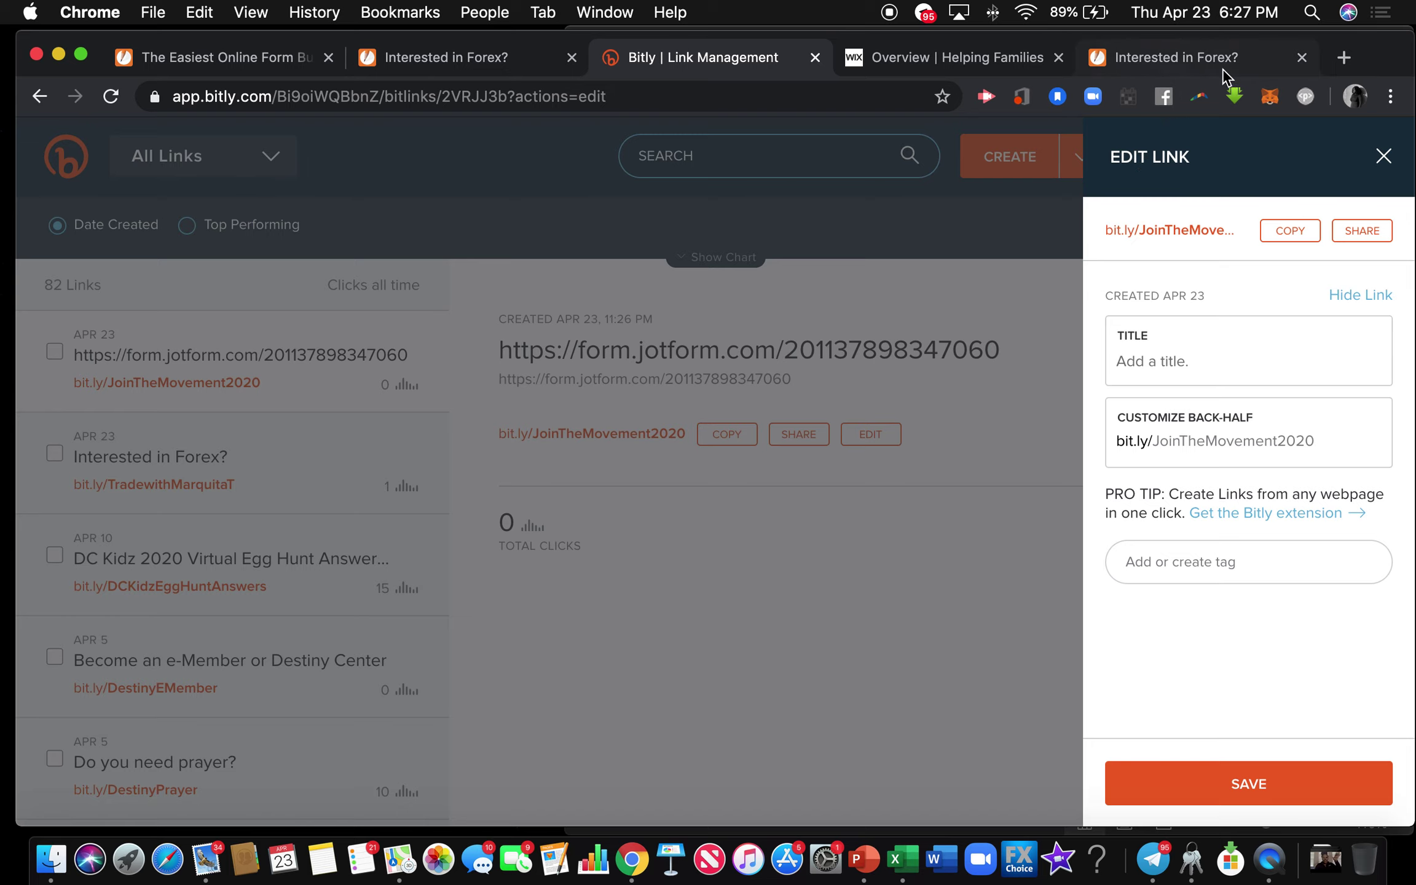
Close the old form tab and load bit.ly/JoinTheMovement2020 in a fresh tab to test it.
click(1302, 57)
key(cmd+t)
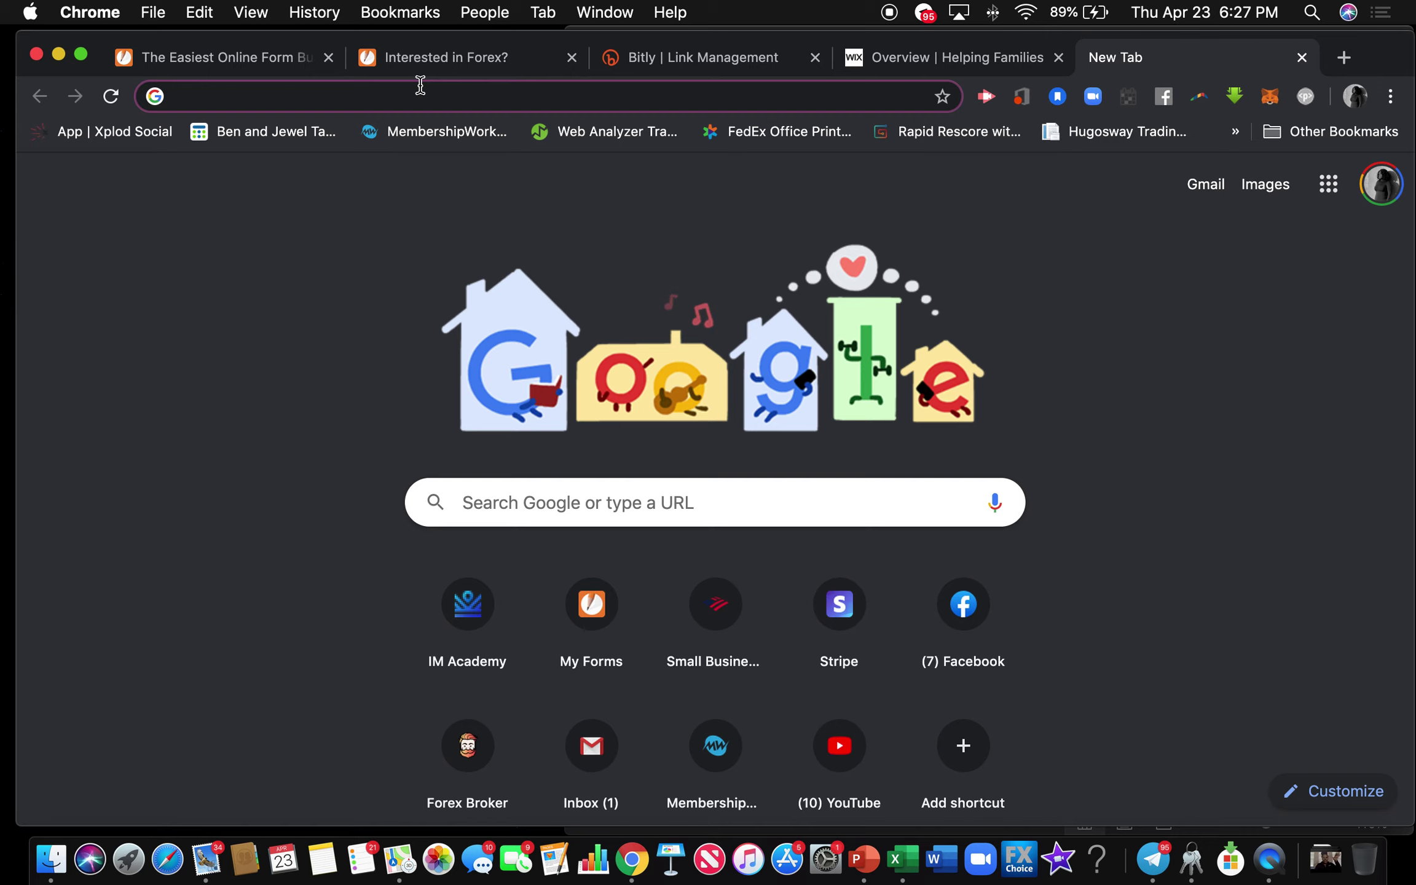
key(cmd+v)
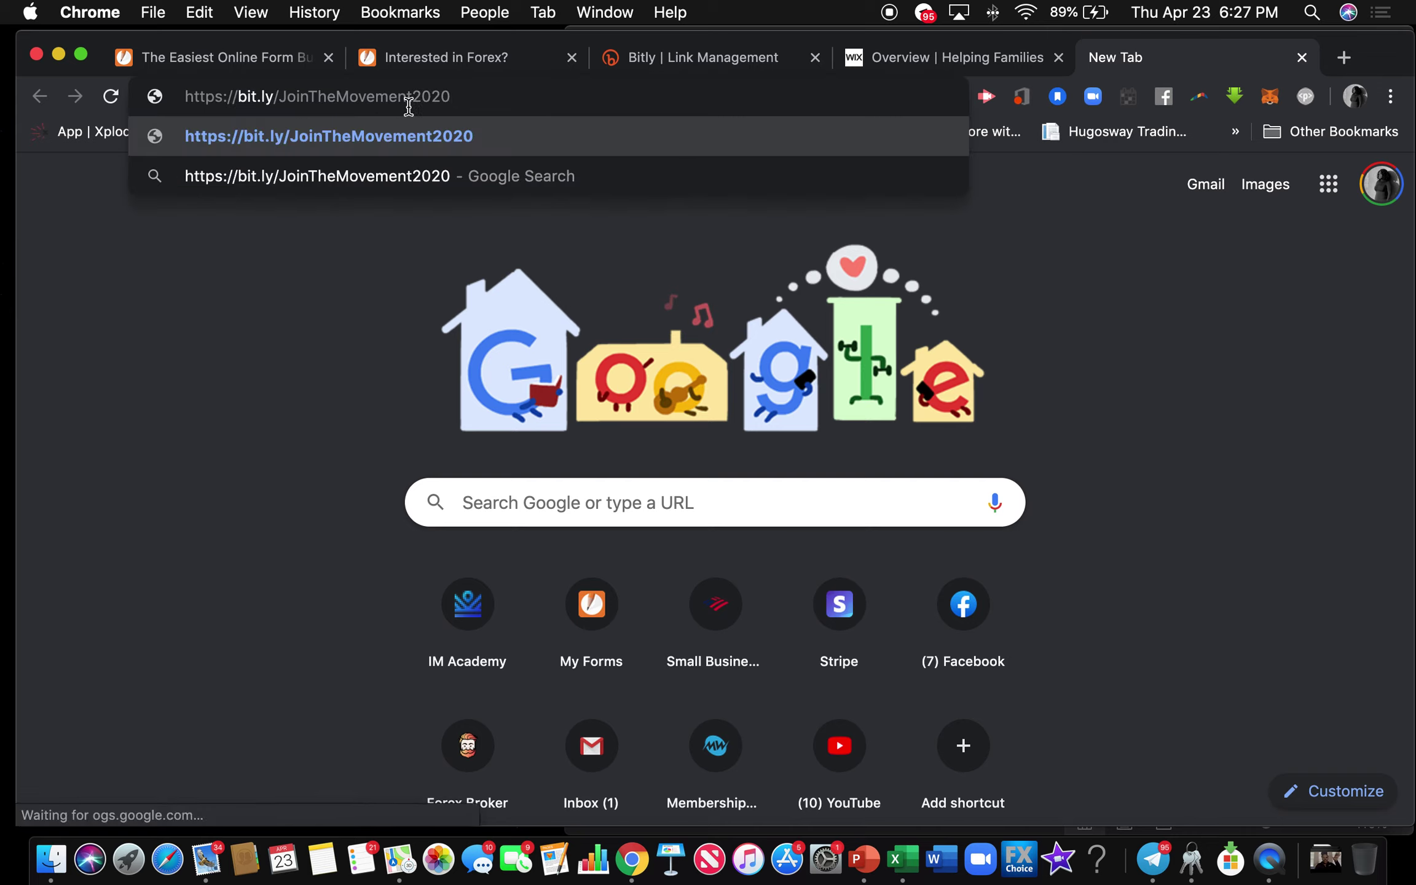
key(Return)
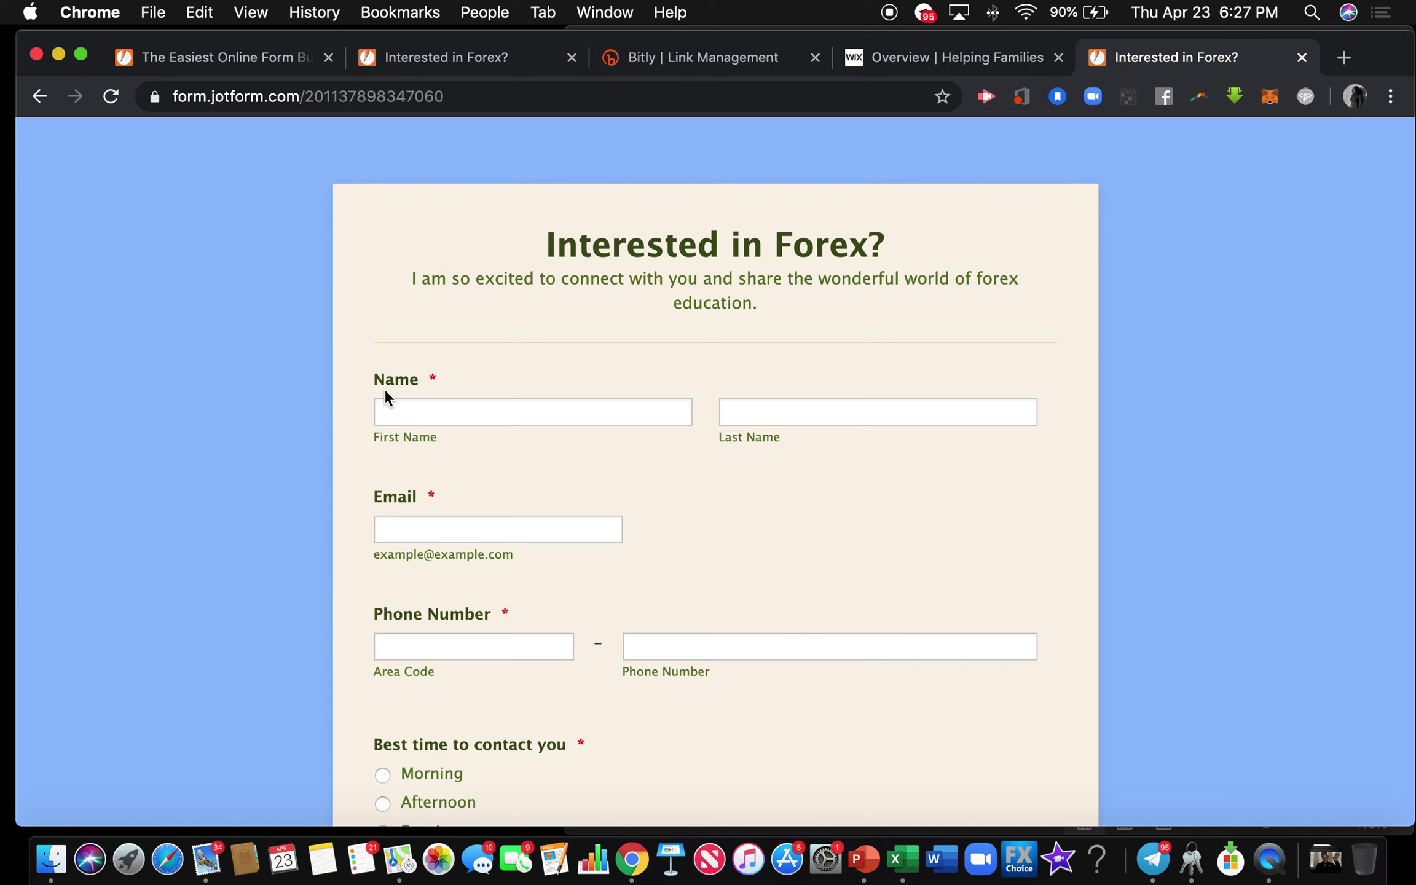
Fill in placeholder first and last name, email, area code and phone number.
scroll(388, 385, down, 3)
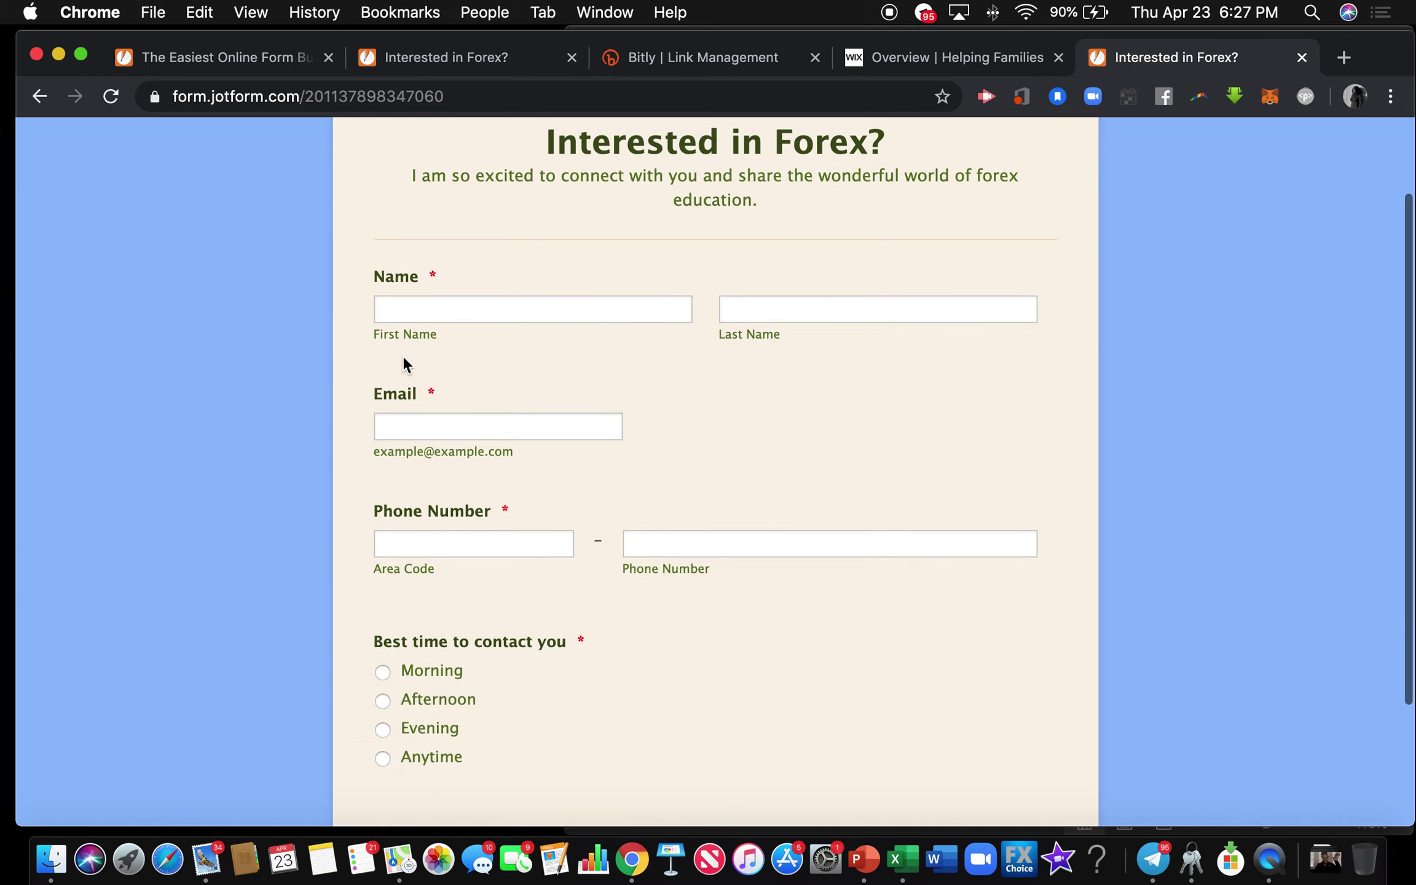
click(411, 307)
text(xyz)
click(724, 310)
text(xyz)
click(394, 427)
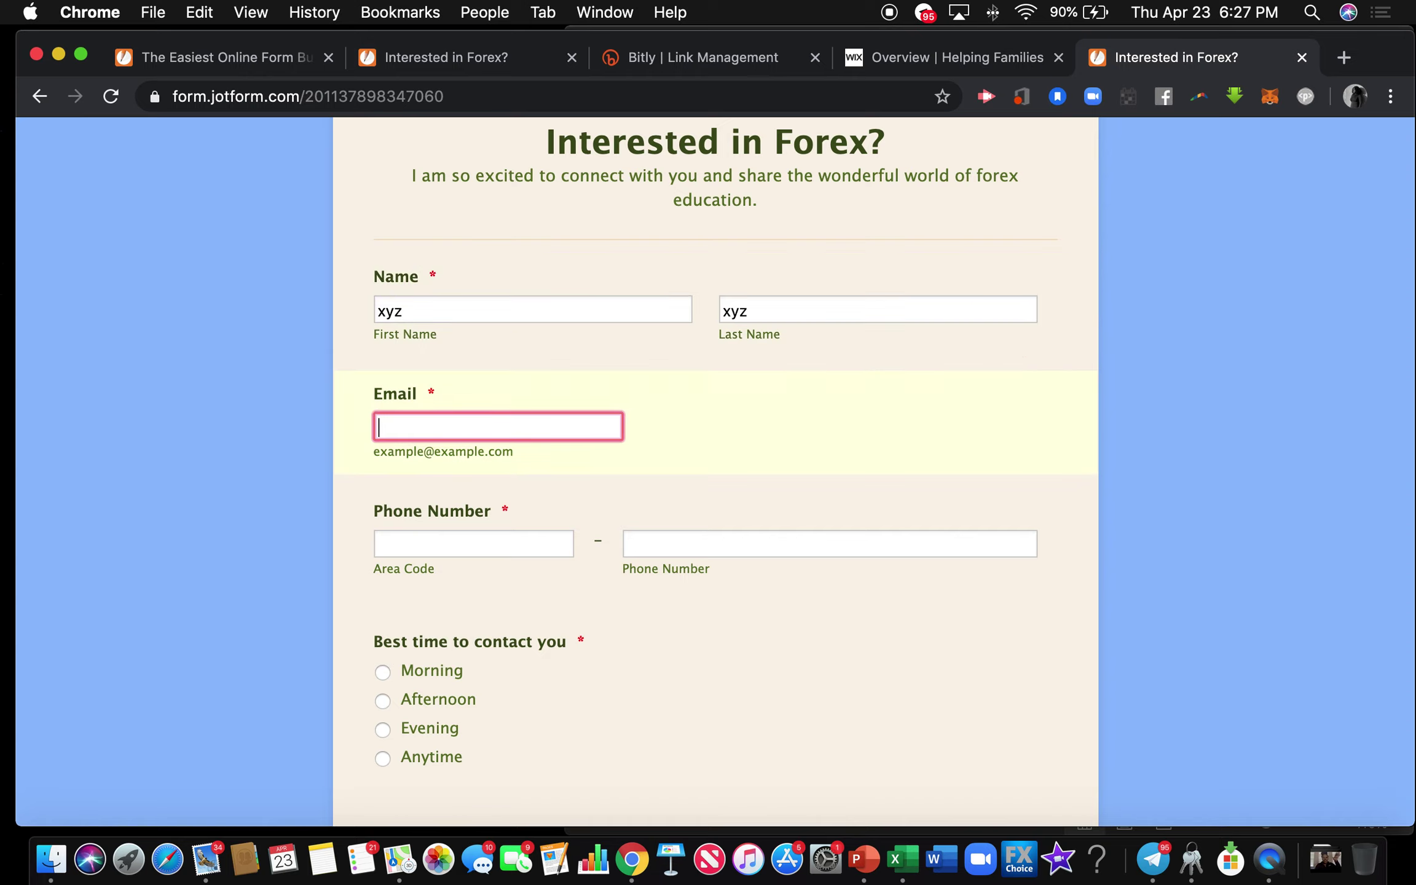
text(xyz@gmail.com)
key(Tab)
text(000)
key(Tab)
text(000)
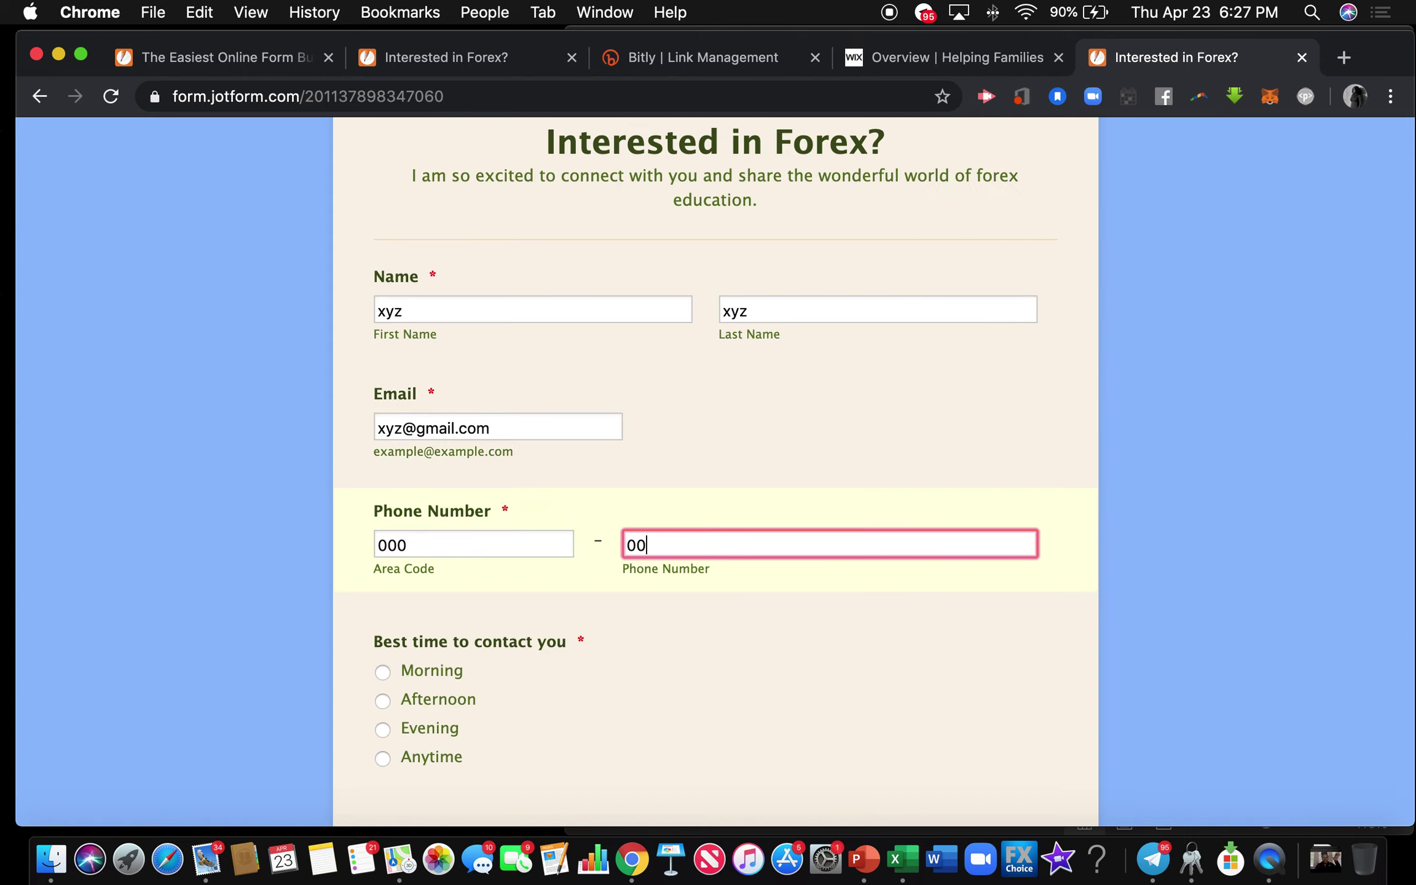
text(-0000)
Choose Anytime as the best contact time and submit the test entry.
scroll(484, 539, down, 3)
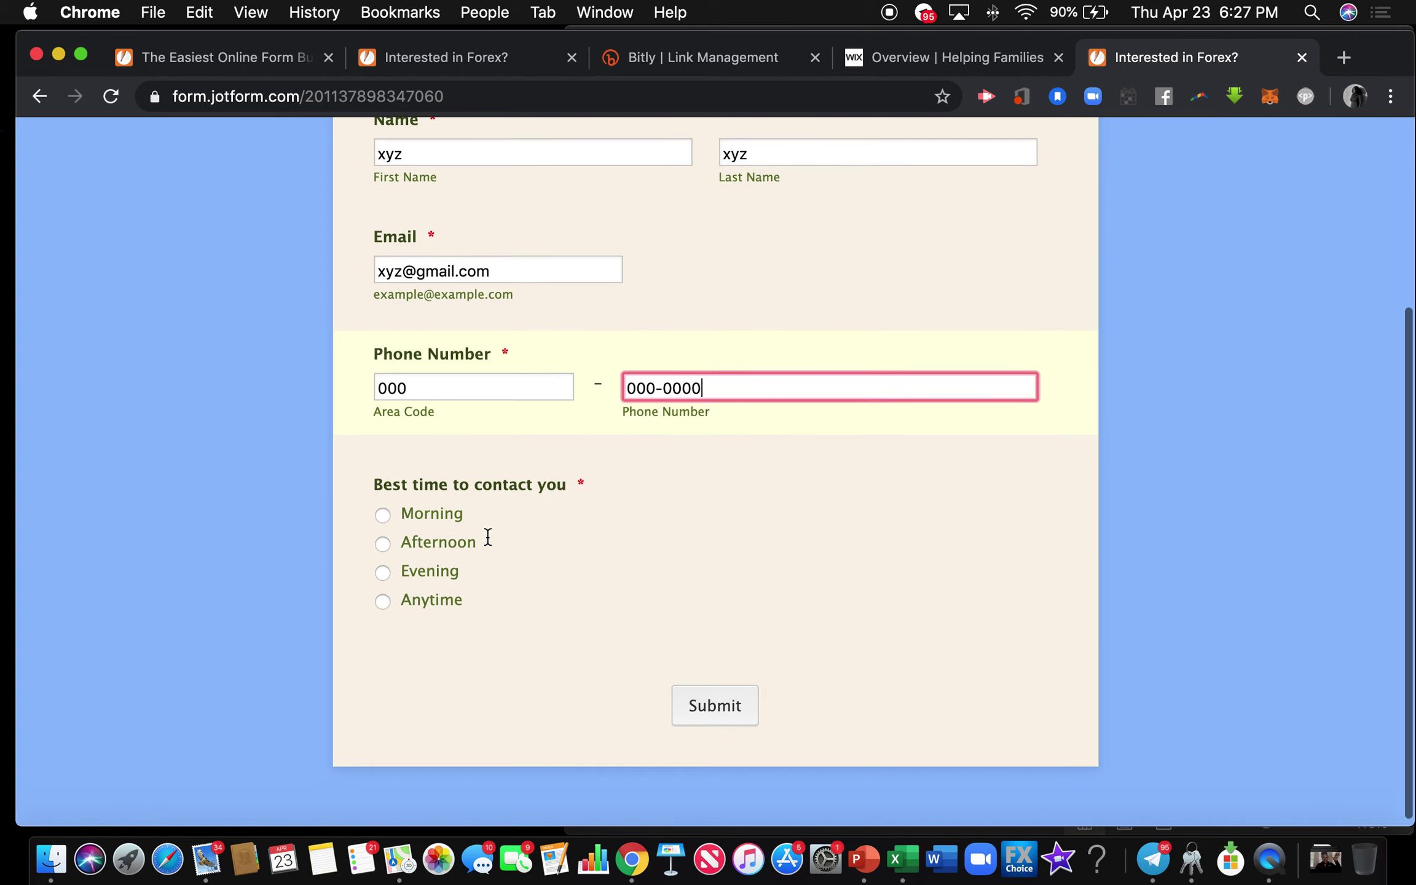
click(383, 594)
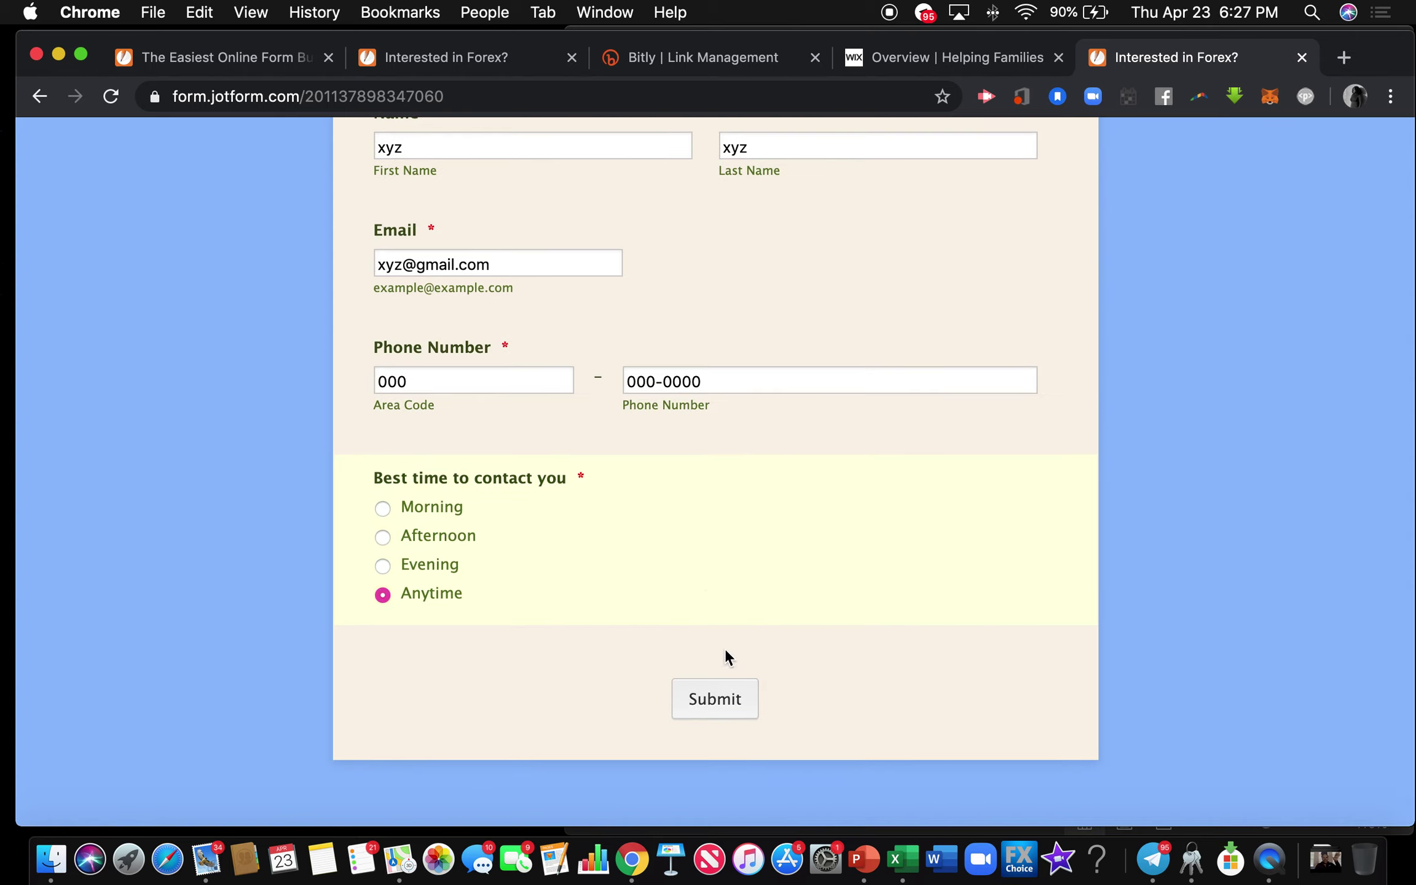
click(722, 699)
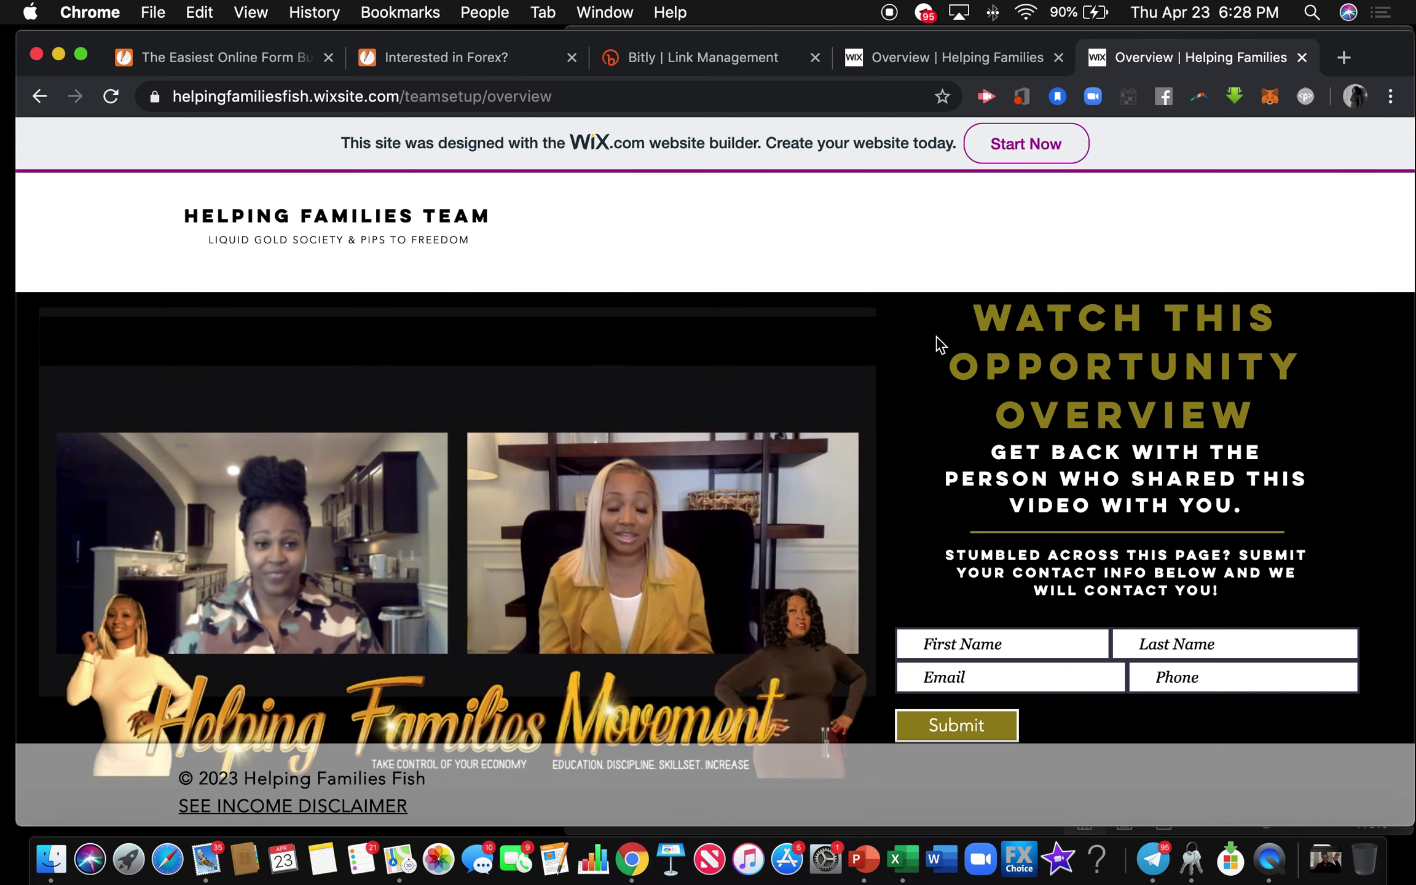
scroll(939, 345, down, 1)
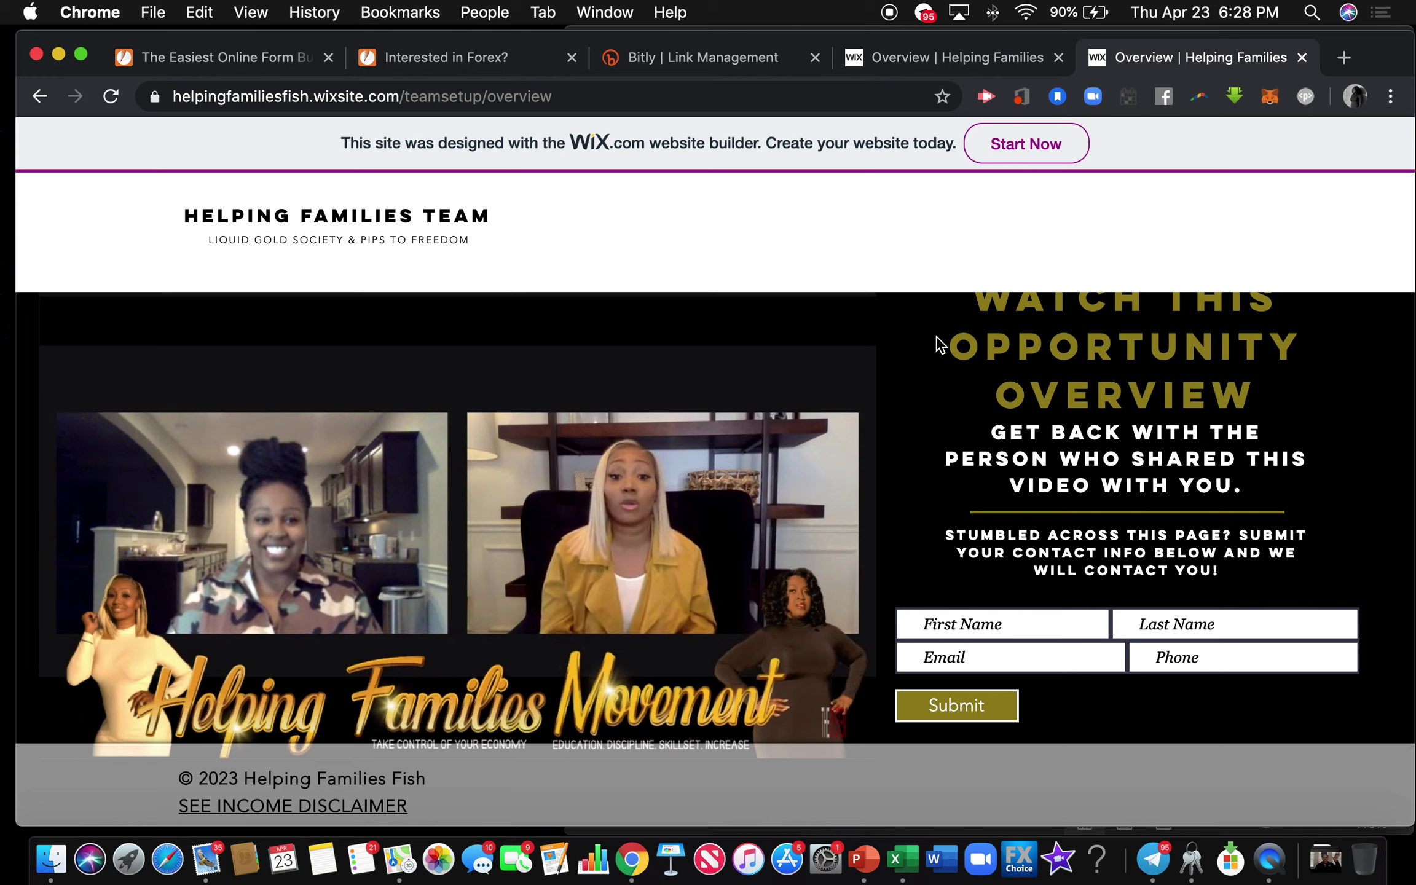